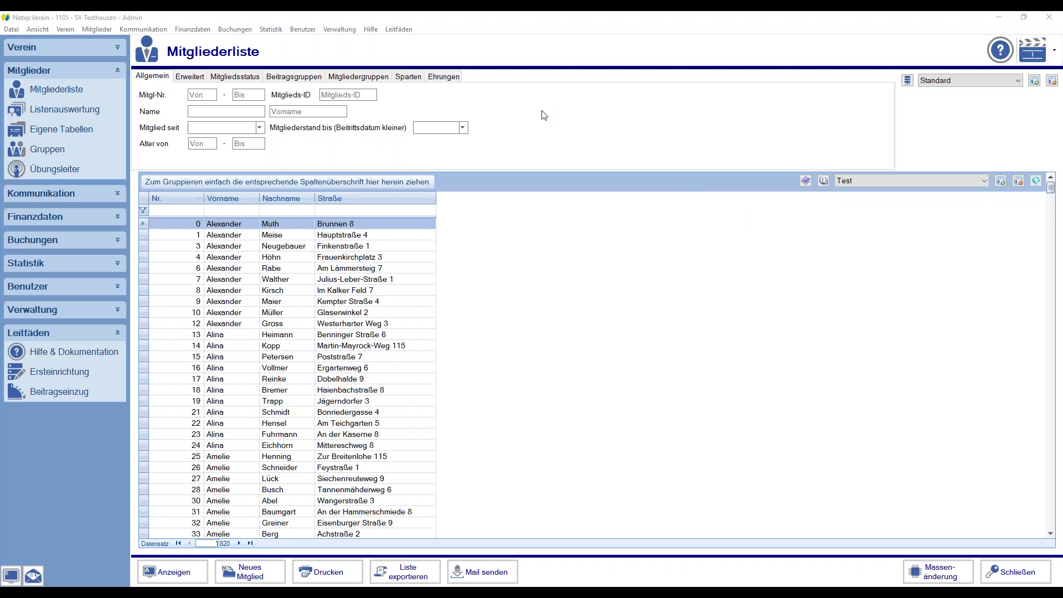
# Open the Vorlagen list, collapse the club template group and expand the Netxp:Verein-Standardvorlagen group
pyautogui.click(50, 191)
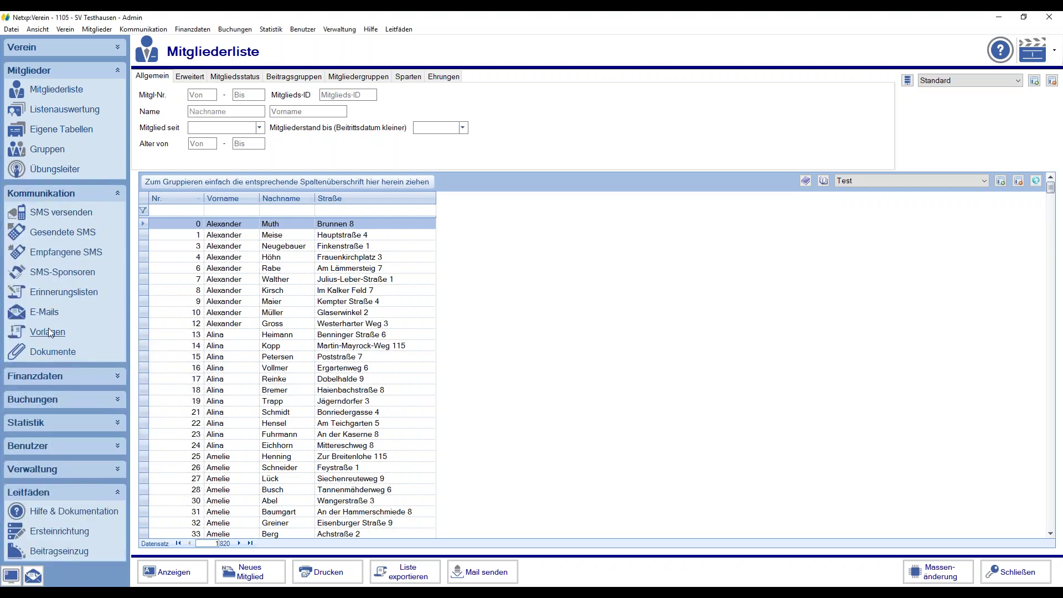
pyautogui.click(35, 332)
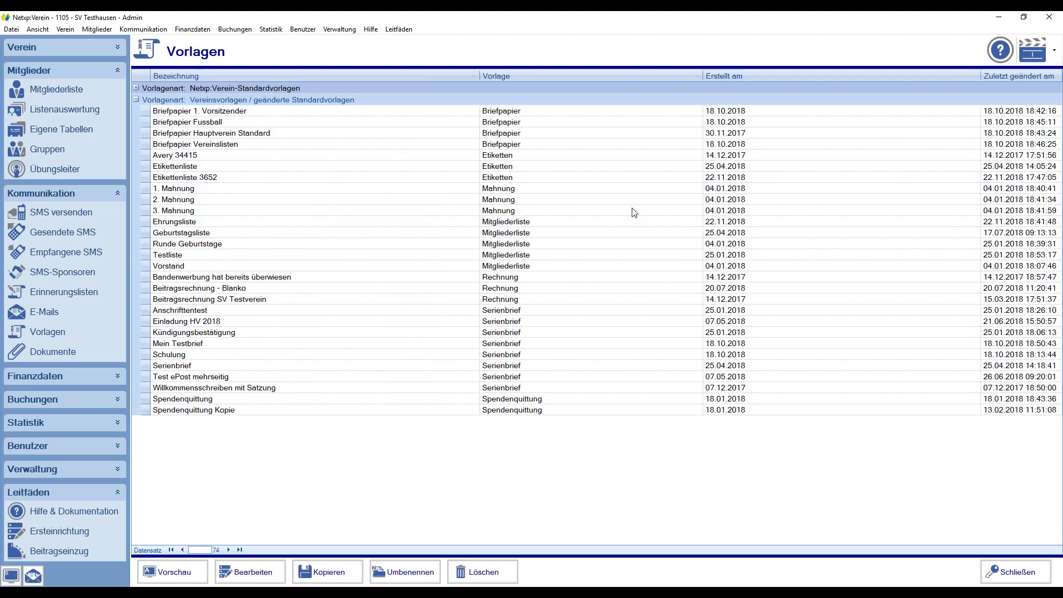
pyautogui.click(136, 99)
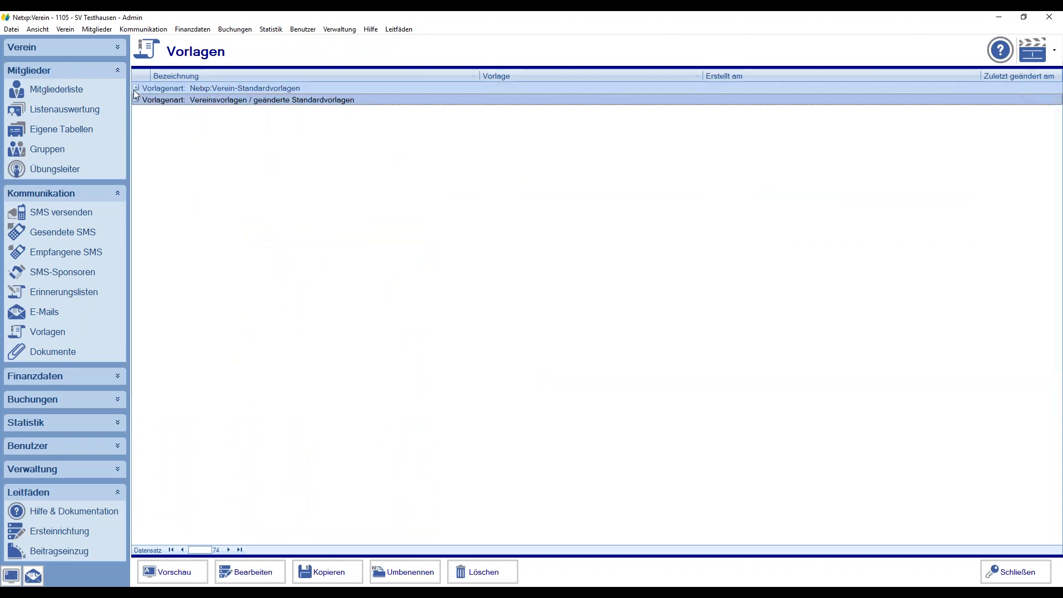
pyautogui.click(136, 88)
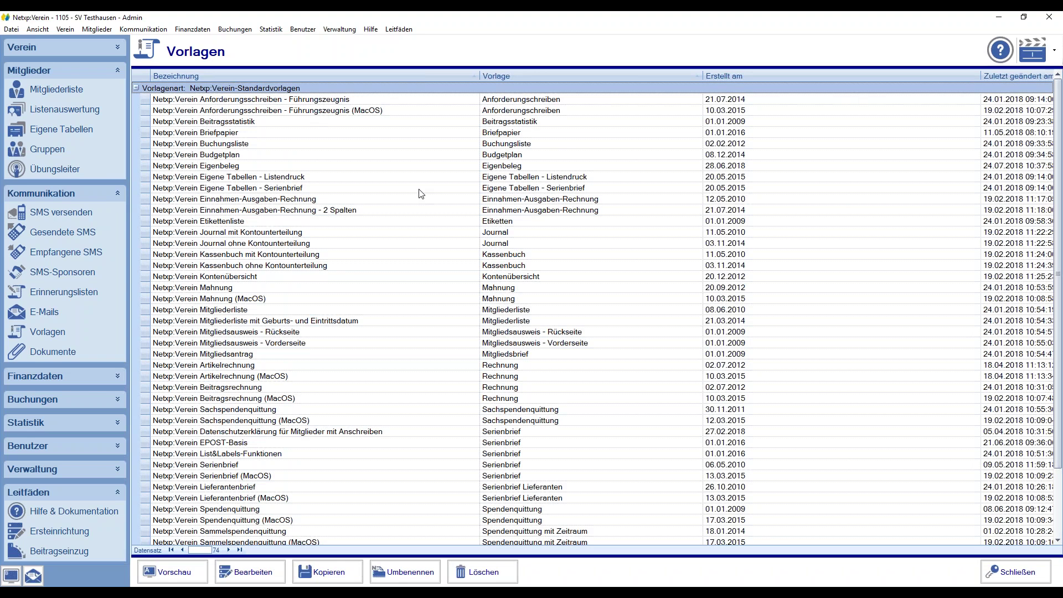
# Look through the Serienbrief standard templates, including Datenschutzerklärung, EPOST-Basis, Serienbrief, its MacOS variant and the adjacent Lieferantenbrief
pyautogui.click(145, 431)
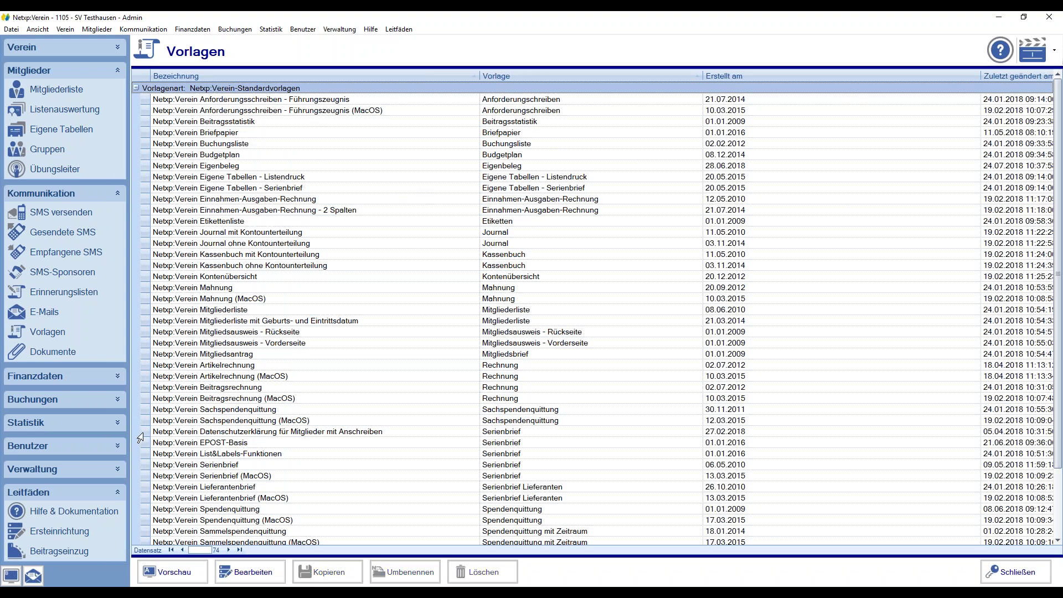
pyautogui.click(144, 478)
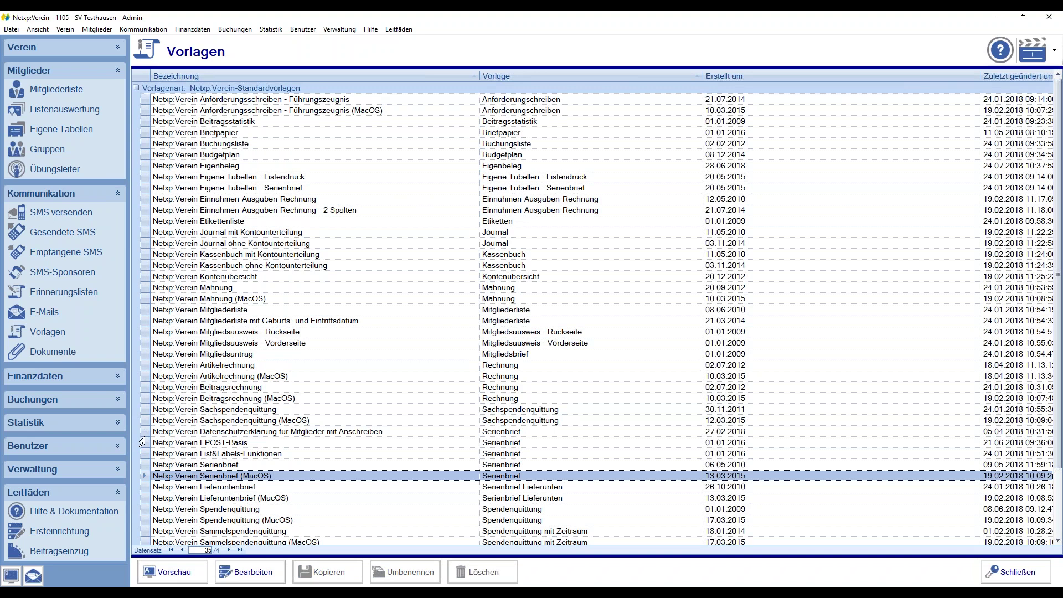
pyautogui.click(141, 443)
pyautogui.click(143, 432)
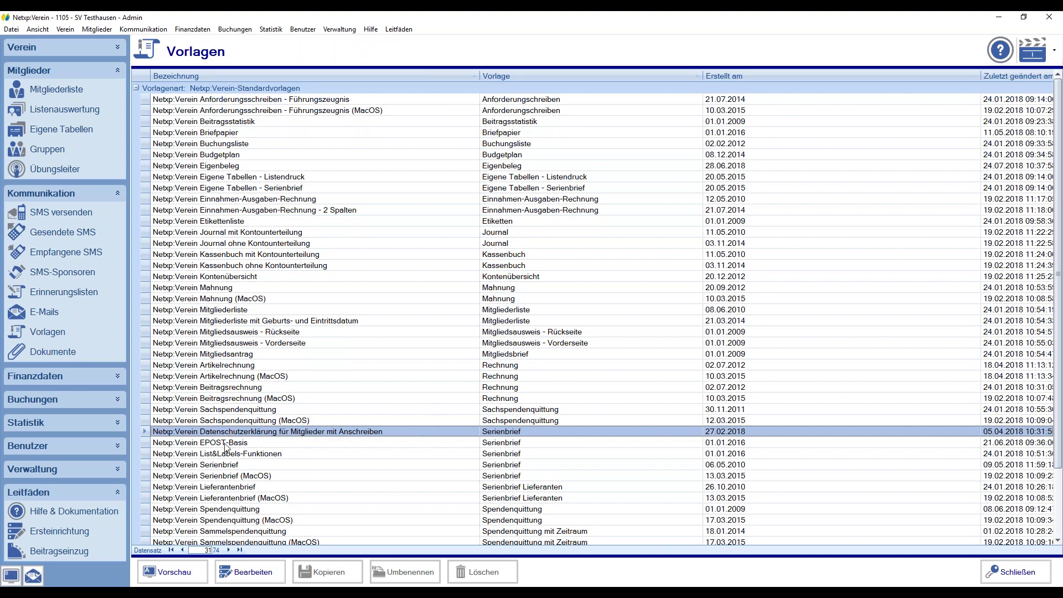
pyautogui.click(277, 443)
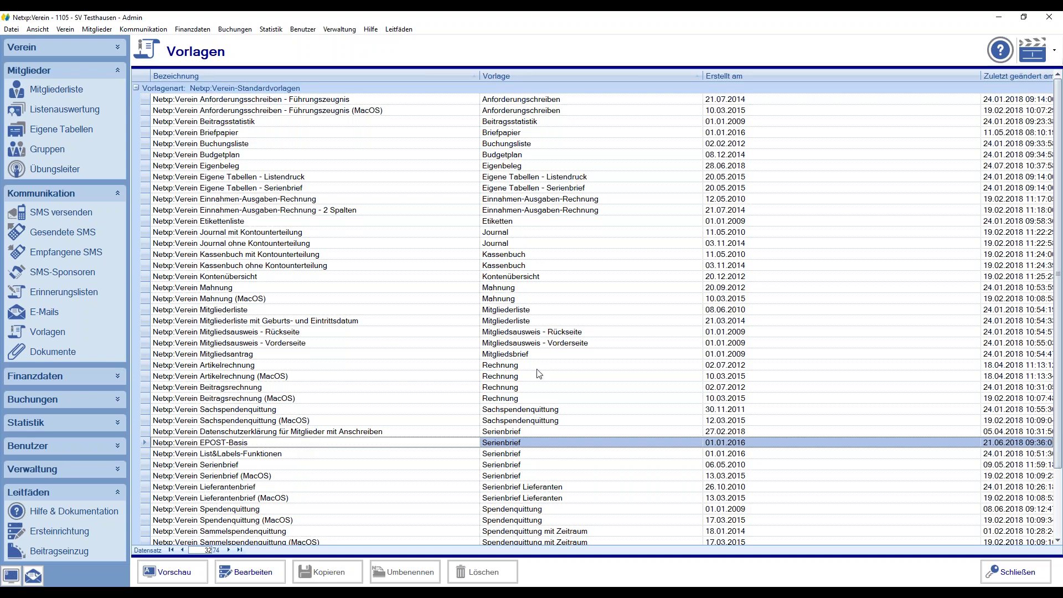
pyautogui.click(243, 465)
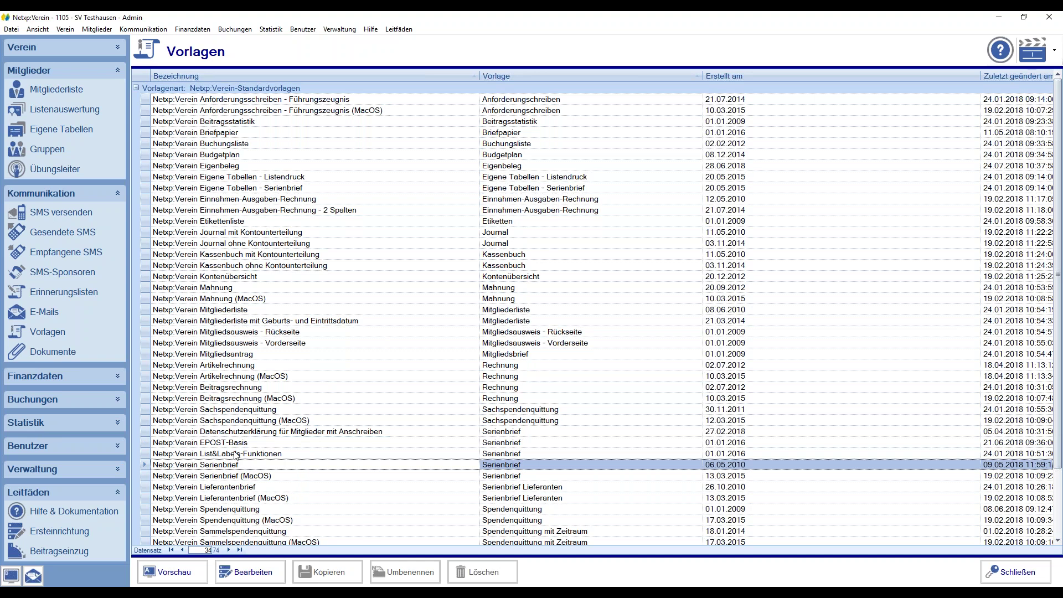
pyautogui.click(240, 488)
pyautogui.click(236, 476)
pyautogui.click(224, 465)
# Preview the Netxp:Verein List&Labels-Funktionen template with the Kündigungsdatum 01.01.2015 applied to all pages, examine its function examples and close the preview
pyautogui.click(260, 456)
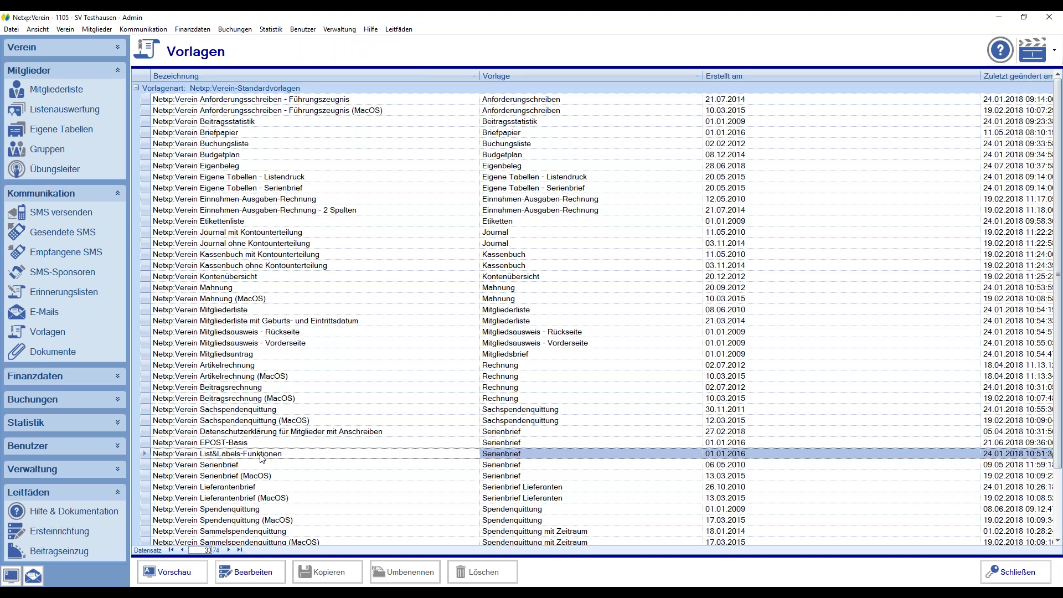
pyautogui.click(169, 572)
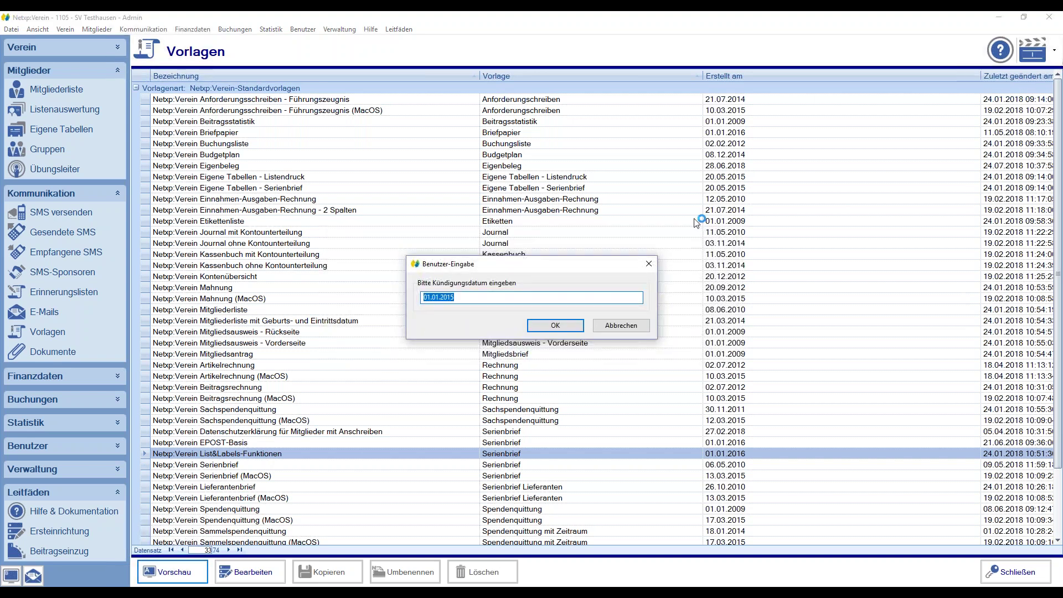
pyautogui.click(598, 325)
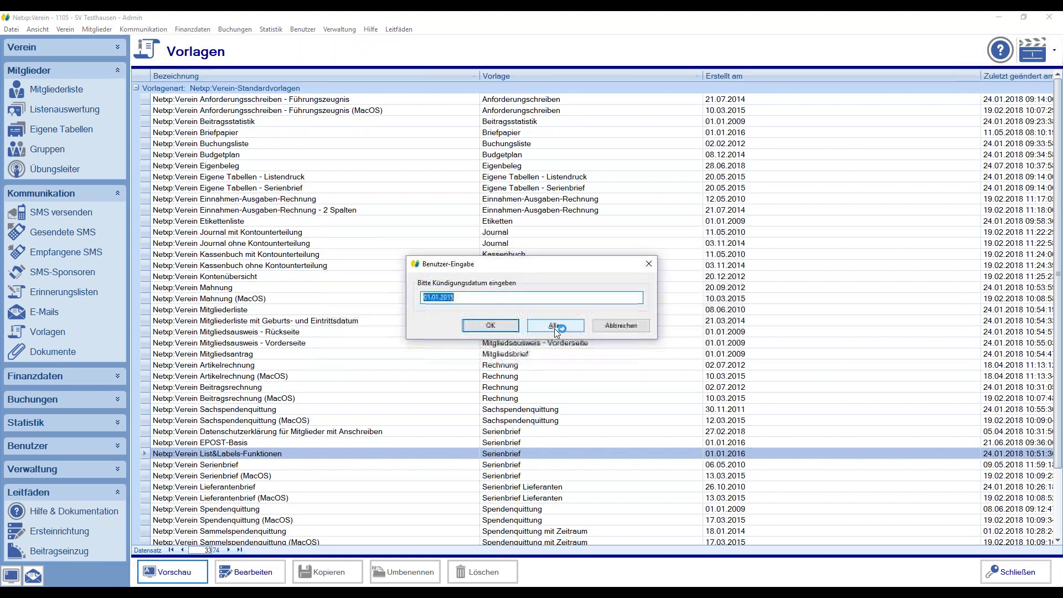
pyautogui.click(555, 325)
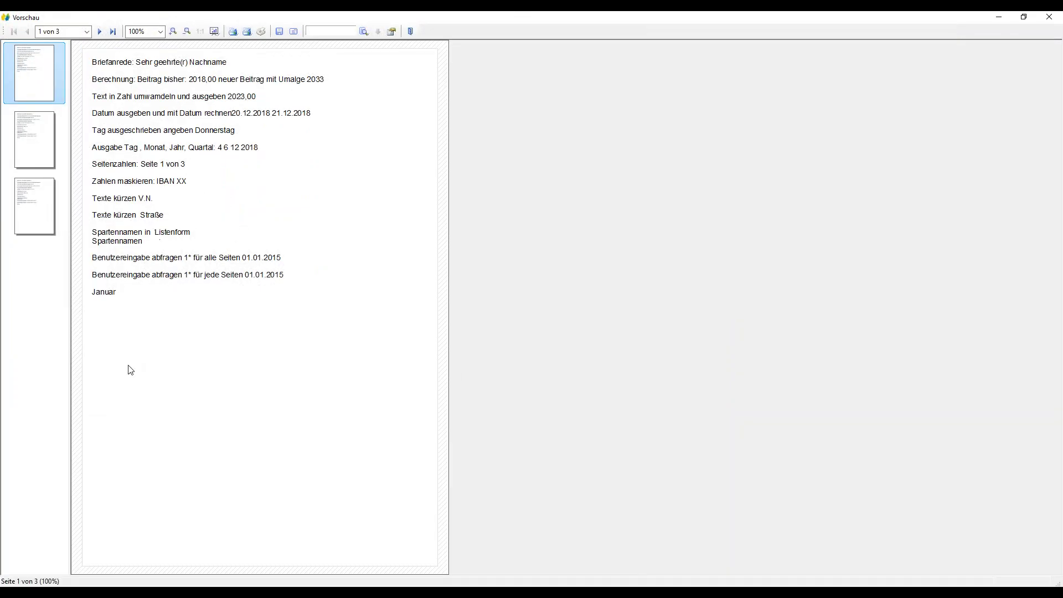
pyautogui.click(26, 135)
pyautogui.click(49, 61)
pyautogui.click(99, 186)
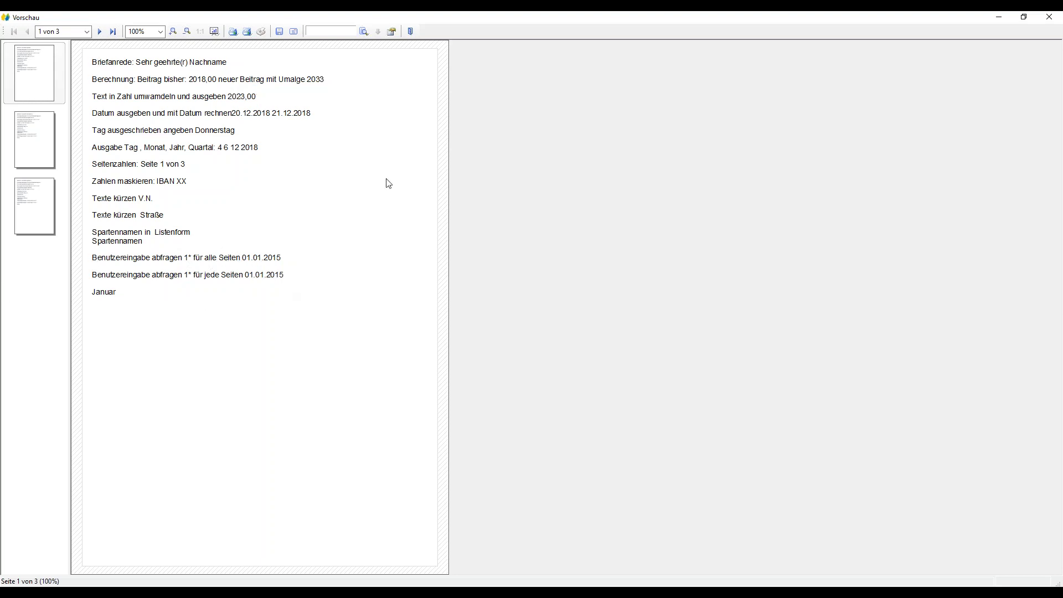
pyautogui.click(410, 32)
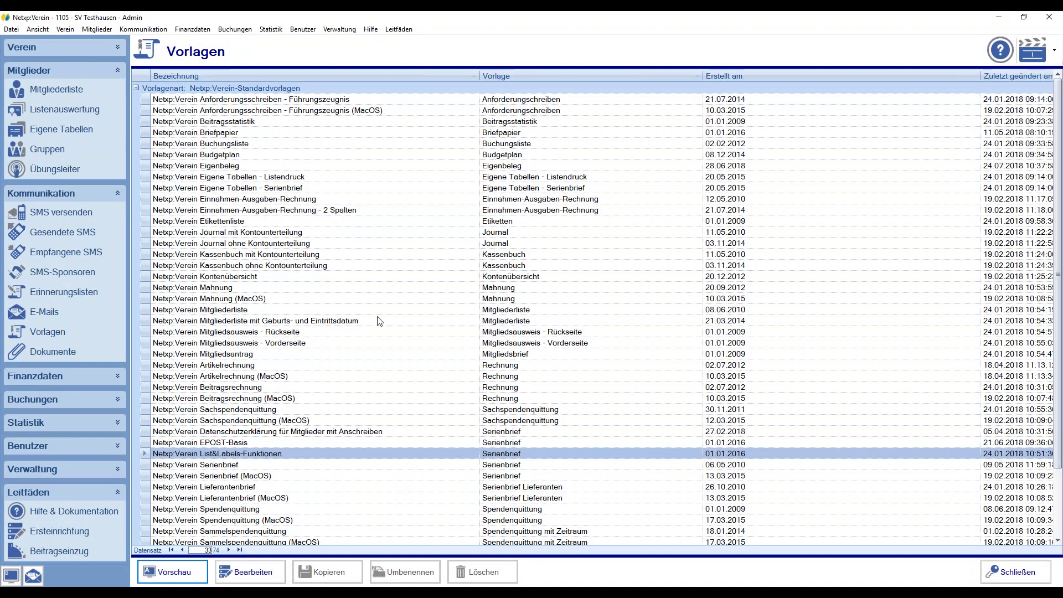
pyautogui.click(235, 467)
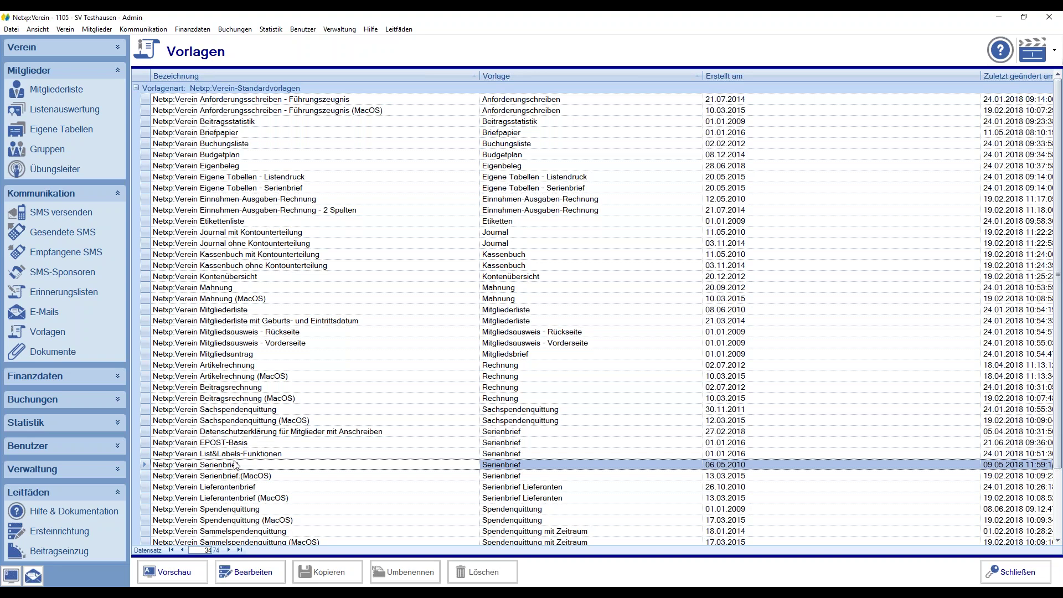
pyautogui.click(375, 476)
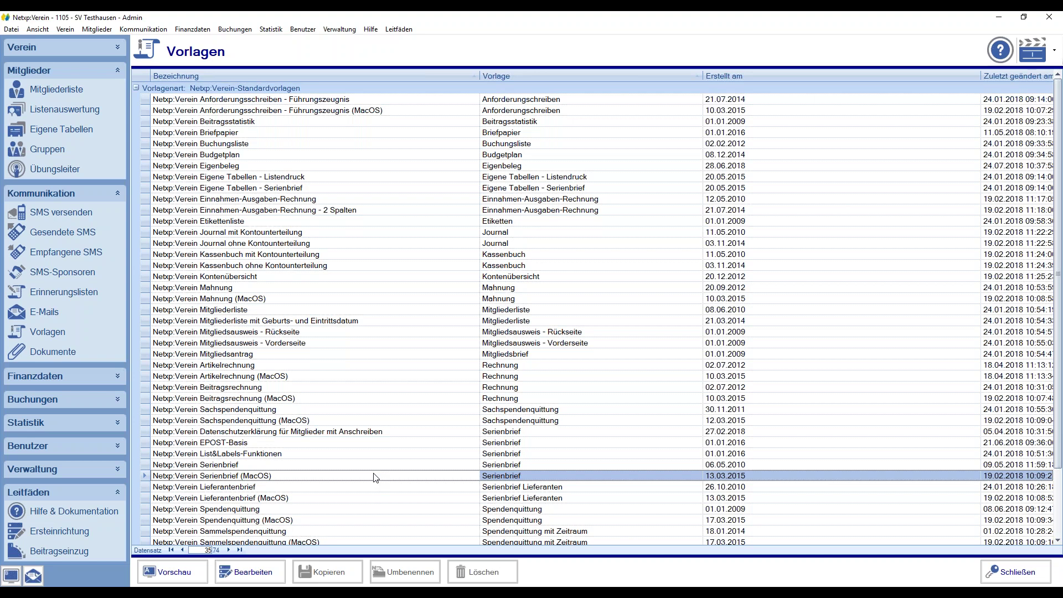
pyautogui.click(288, 465)
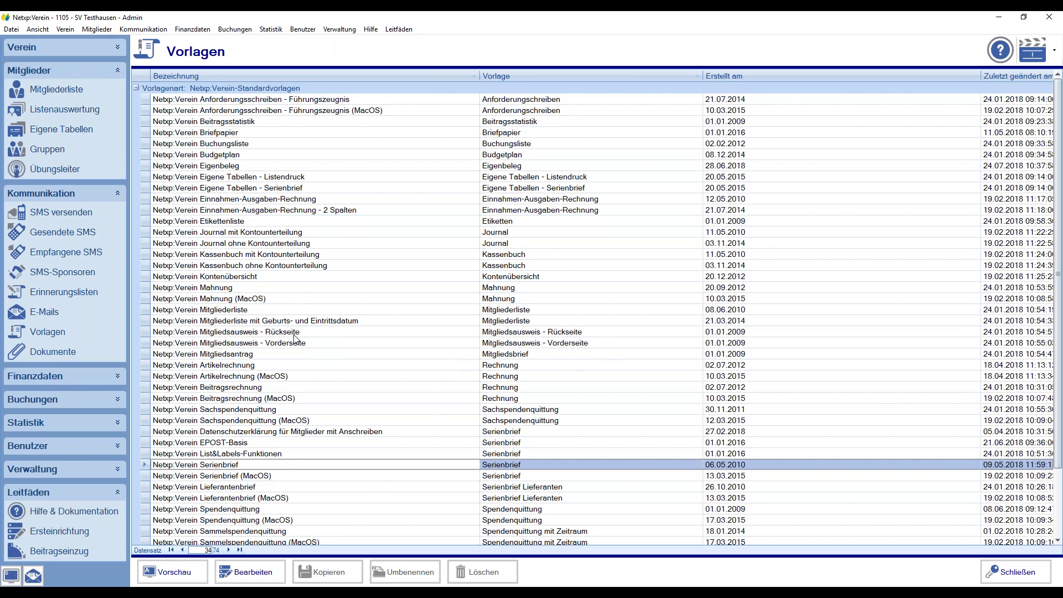
# Expand the club templates, open Briefpapier Hauptverein Standard in the editor to view its layout, and close it discarding any changes
pyautogui.scroll(-3, 477, 252)
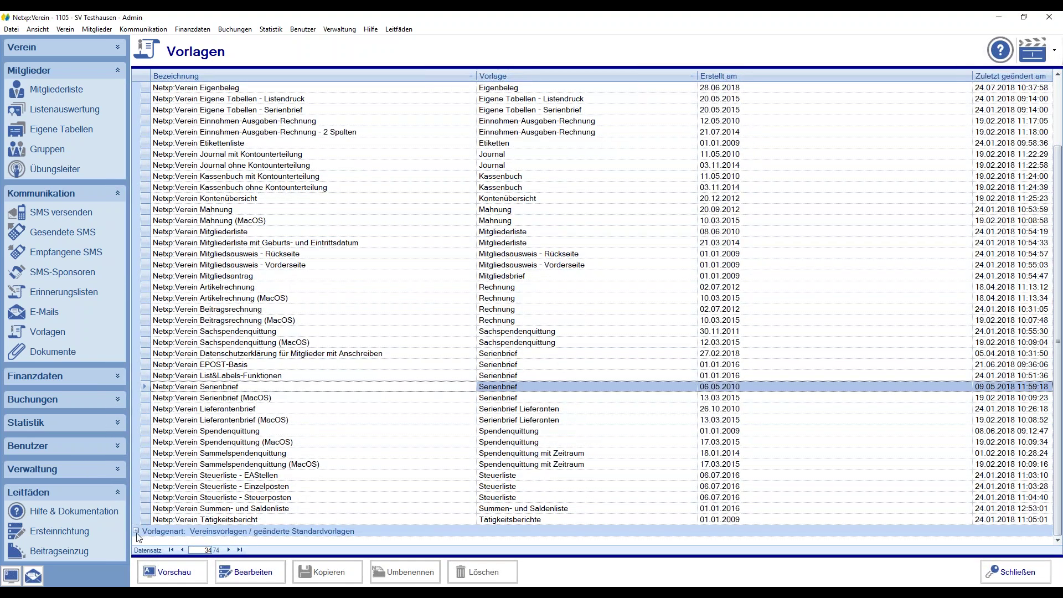
pyautogui.click(137, 530)
pyautogui.scroll(-1, 299, 437)
pyautogui.scroll(-3, 298, 437)
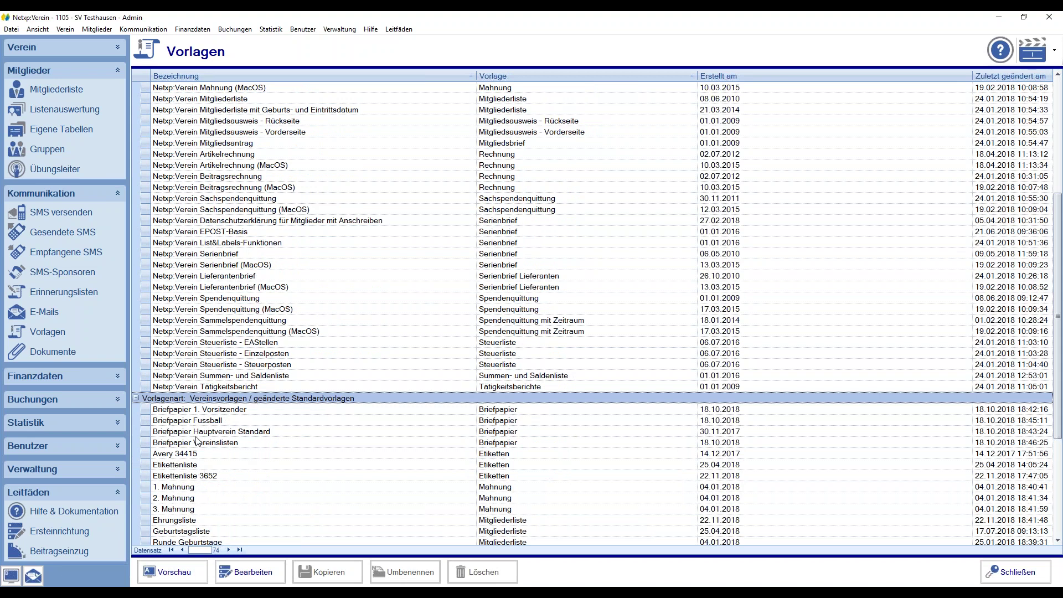
pyautogui.click(217, 432)
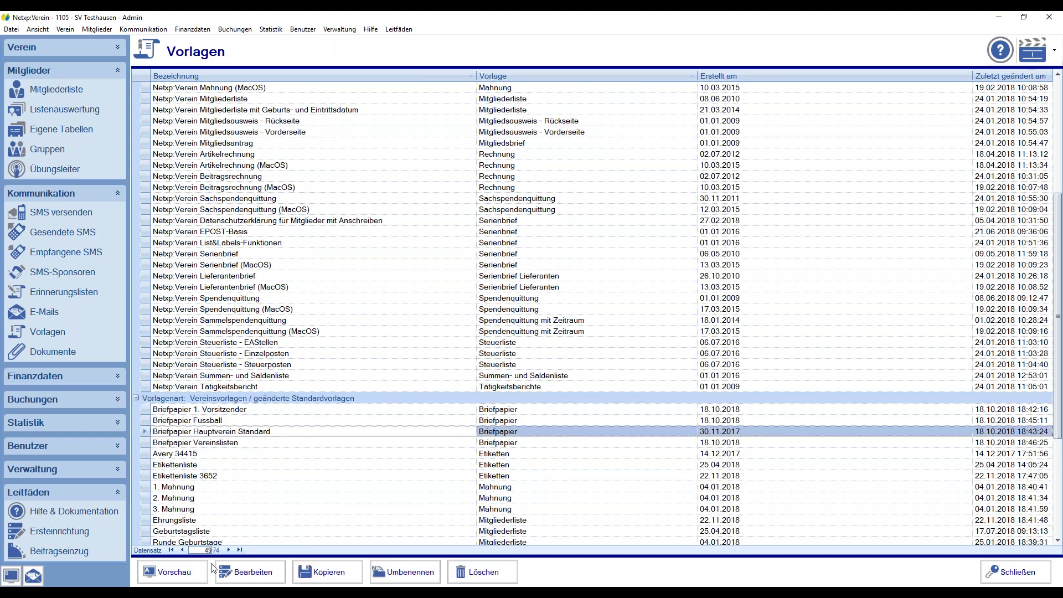
pyautogui.doubleClick(255, 437)
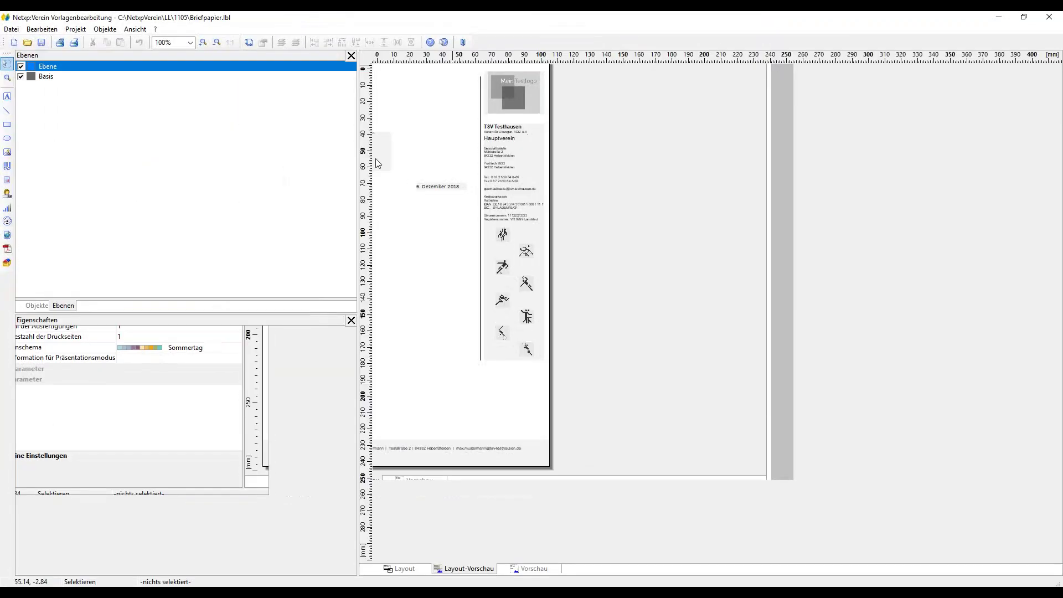
pyautogui.click(459, 390)
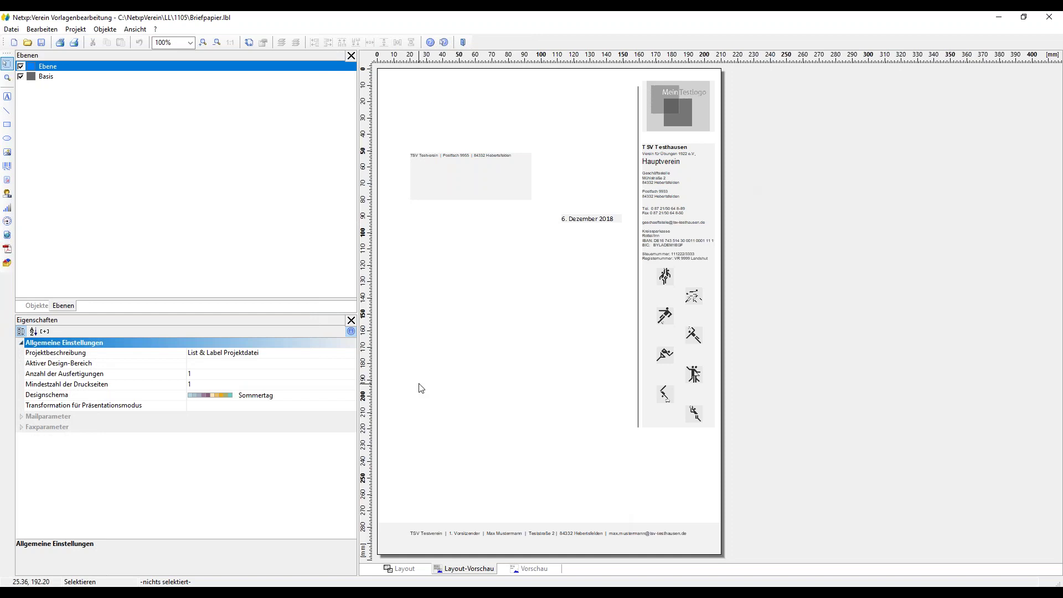
pyautogui.click(1047, 17)
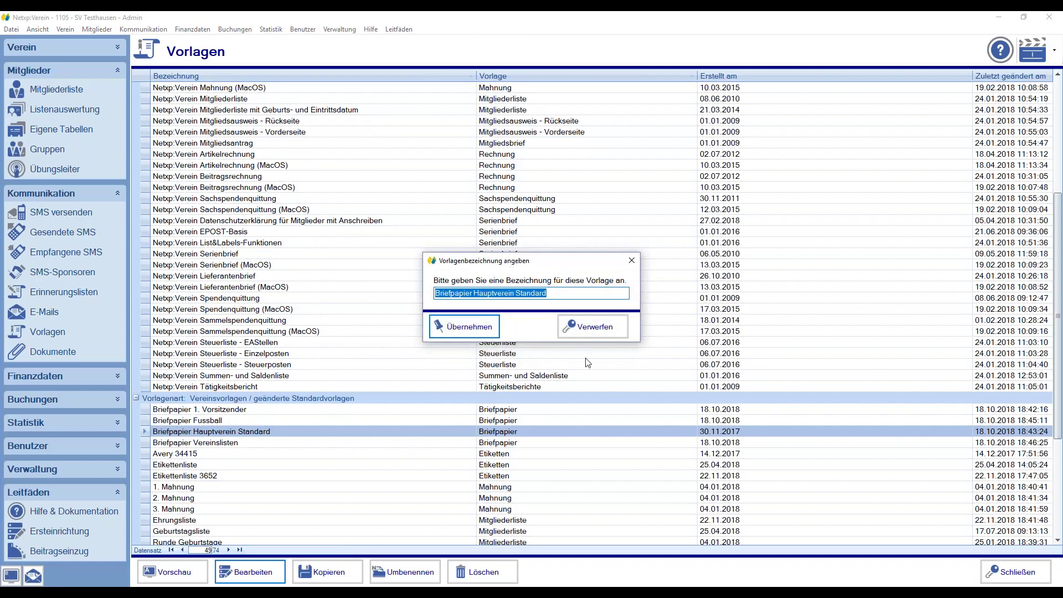
pyautogui.click(612, 331)
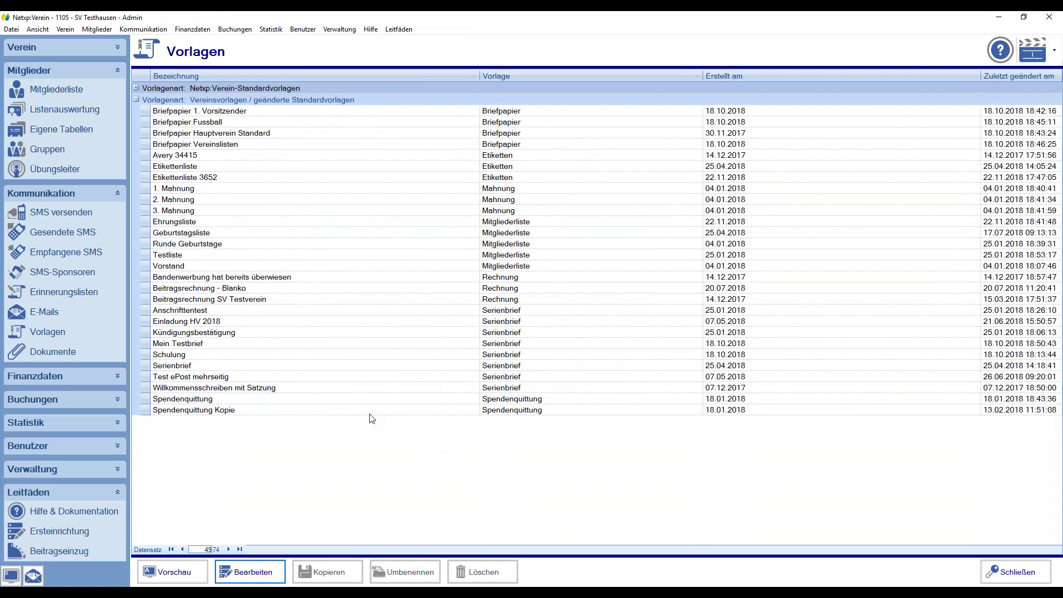
# Open the Netxp:Verein Serienbrief standard template for editing and delete all objects from its page
pyautogui.click(136, 99)
pyautogui.click(136, 87)
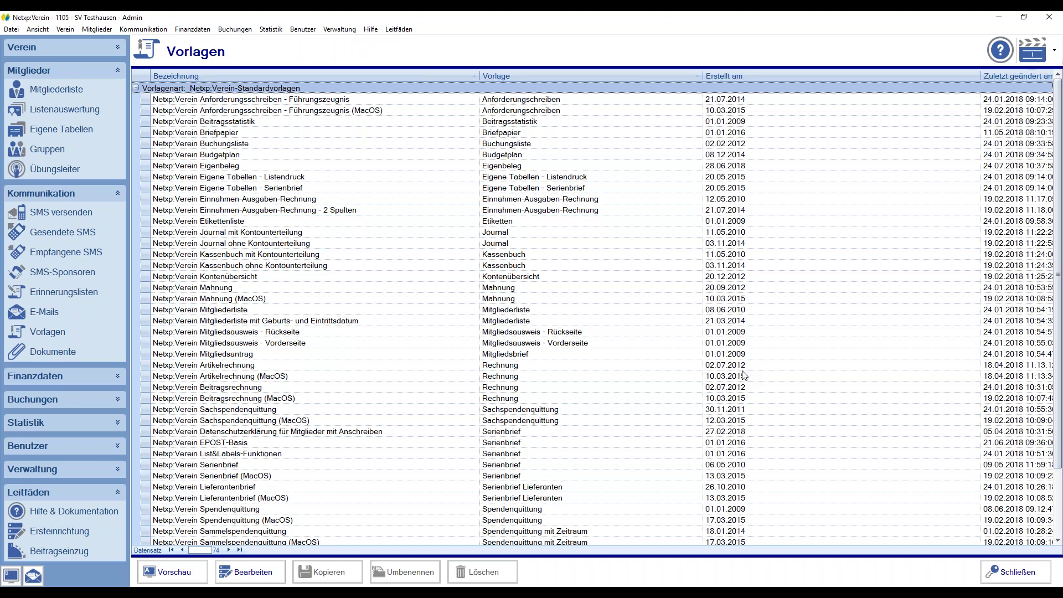
pyautogui.click(219, 465)
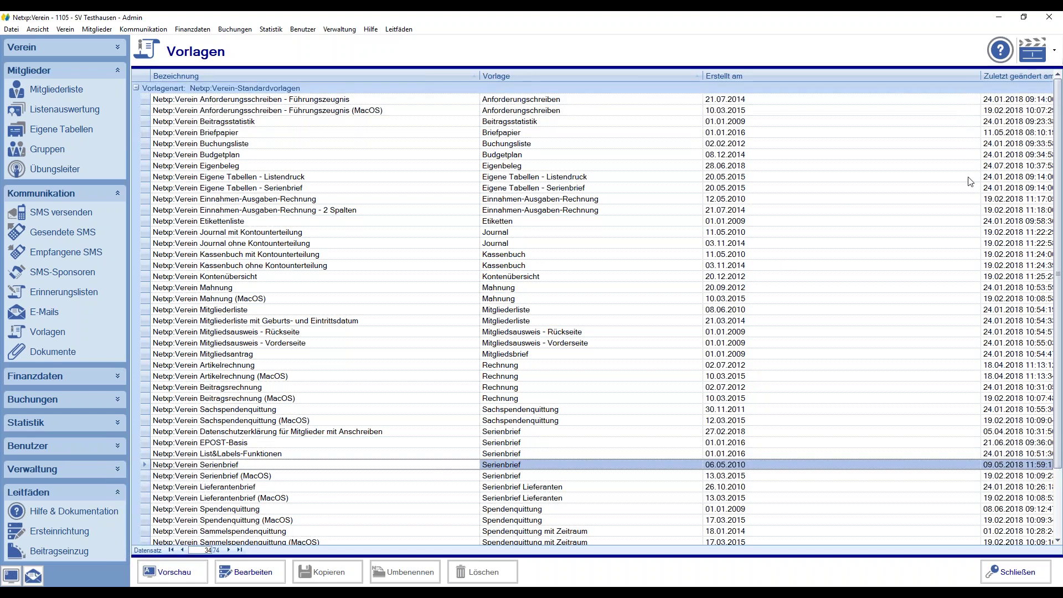
pyautogui.click(250, 572)
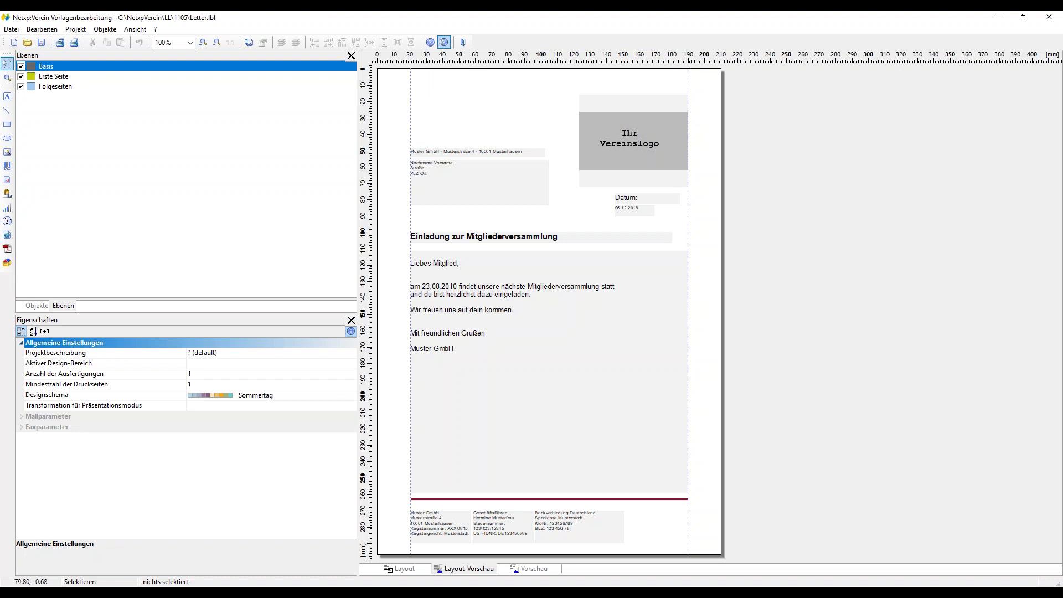
pyautogui.moveTo(379, 72); pyautogui.dragTo(884, 585)
pyautogui.press('Delete')
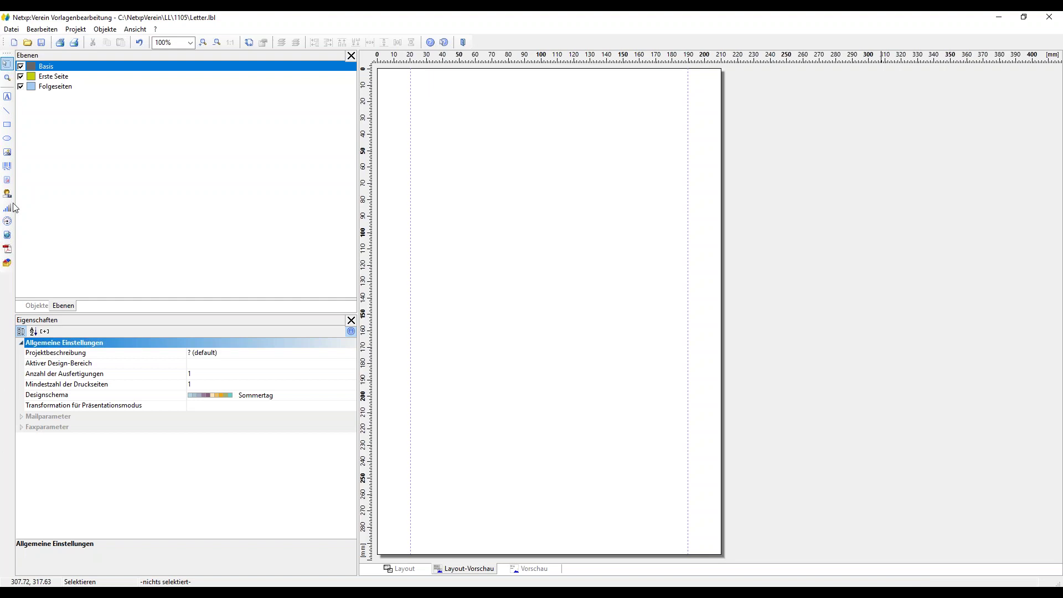
# Try the object tools for image, text, line, rectangle, ellipse, barcode and formatted text to see what each offers
pyautogui.click(7, 152)
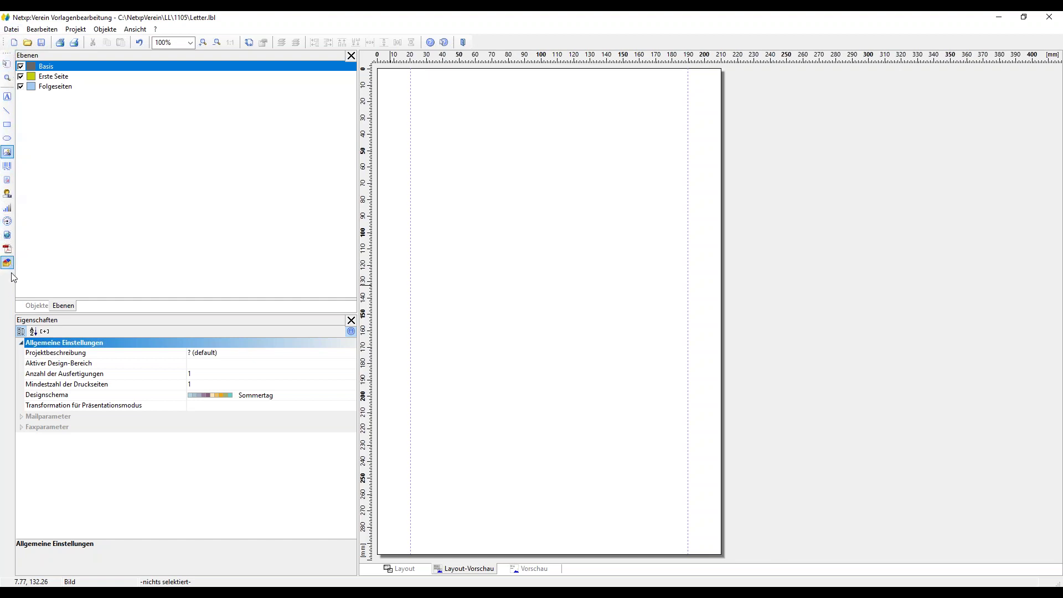
pyautogui.click(7, 97)
pyautogui.click(7, 110)
pyautogui.click(10, 127)
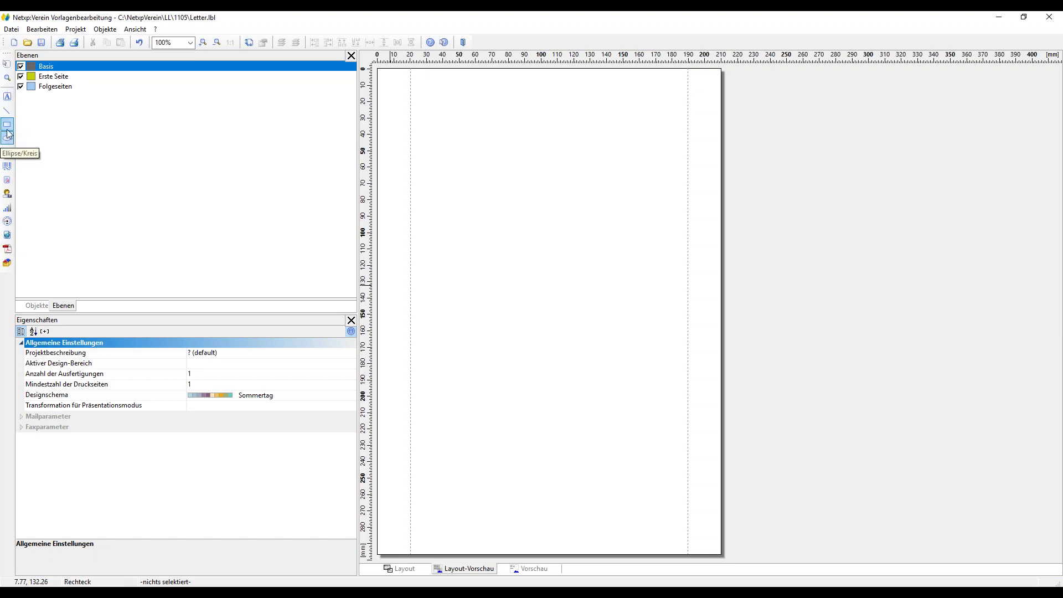
pyautogui.click(9, 114)
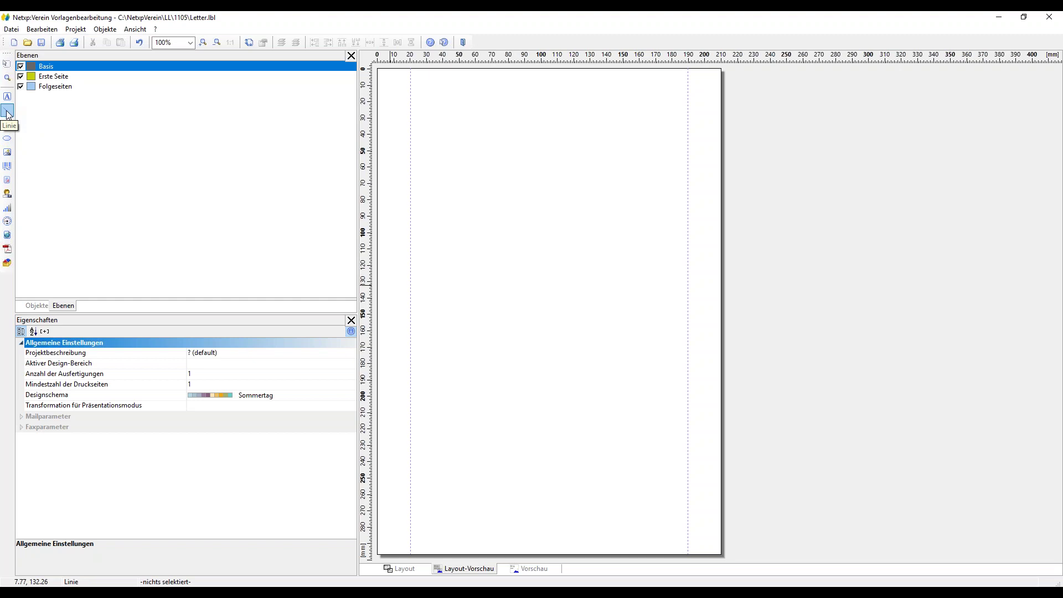
pyautogui.click(7, 124)
pyautogui.click(6, 138)
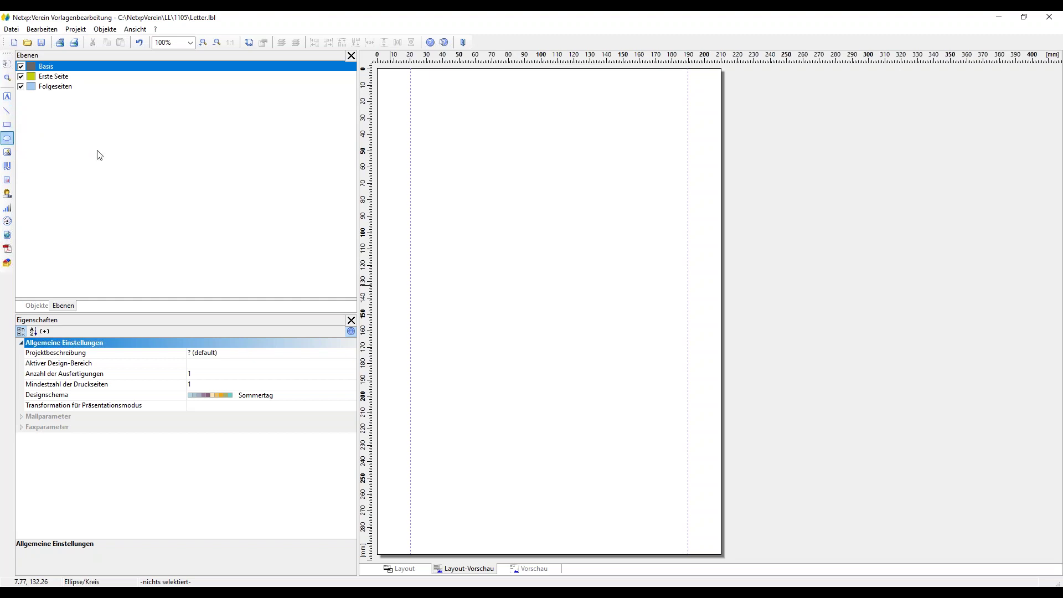
pyautogui.click(9, 155)
pyautogui.click(10, 170)
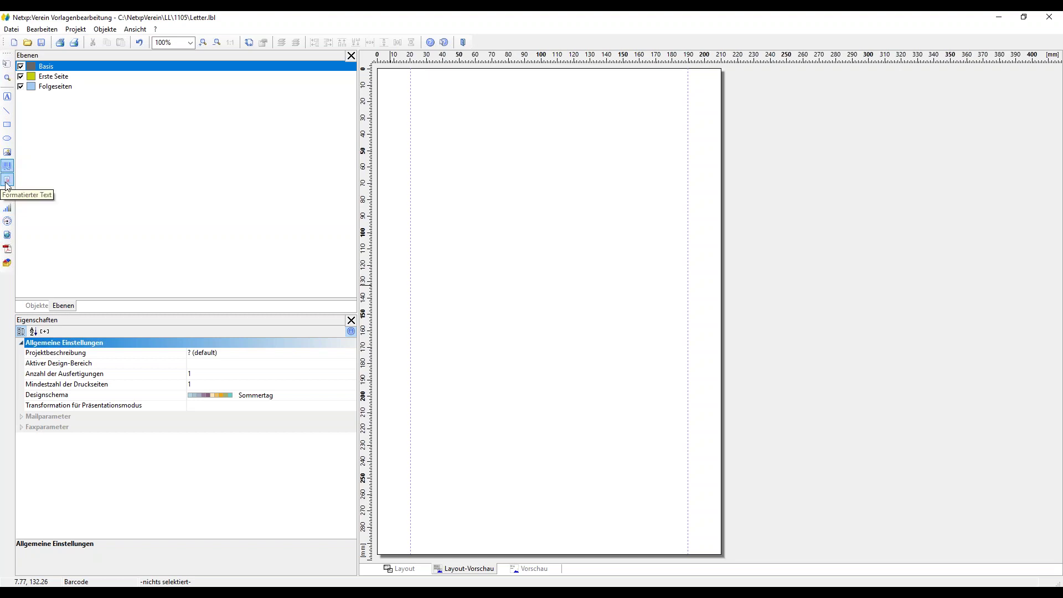
pyautogui.click(7, 180)
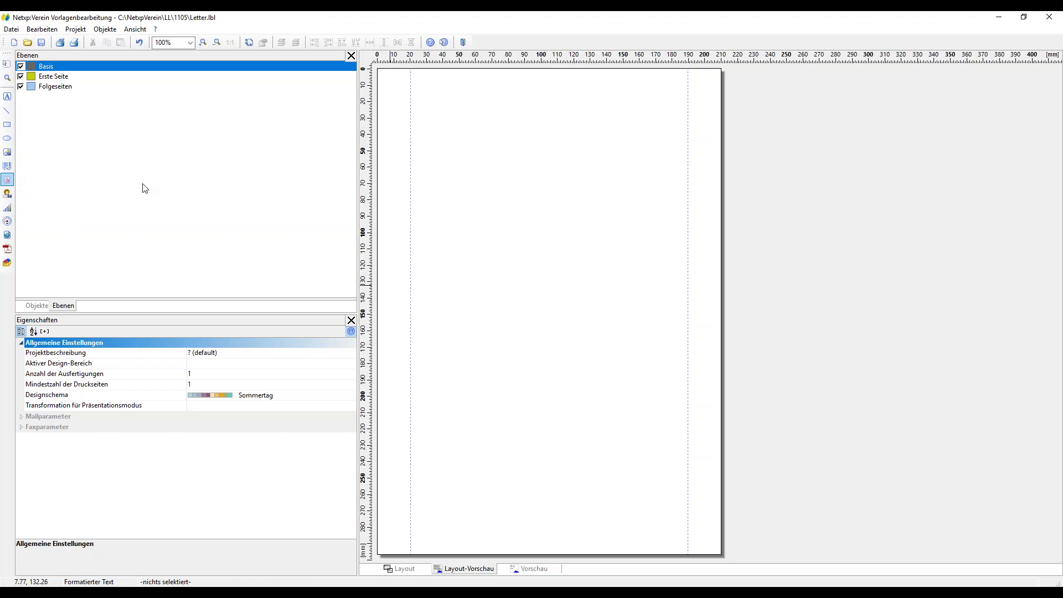
pyautogui.click(8, 153)
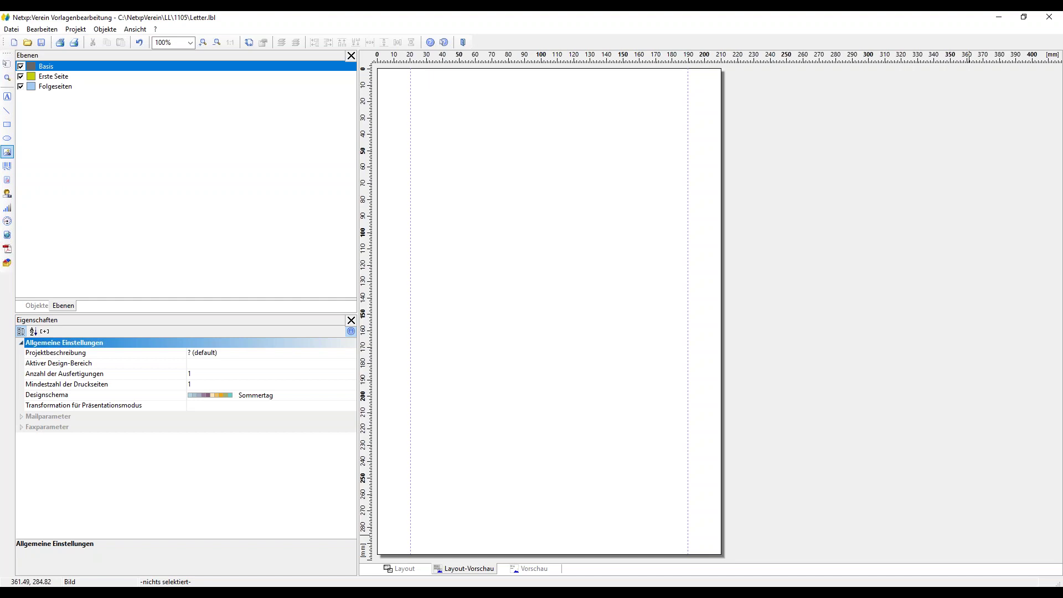
# Close the template editor and discard the emptied Serienbrief template
pyautogui.click(1050, 21)
pyautogui.click(543, 312)
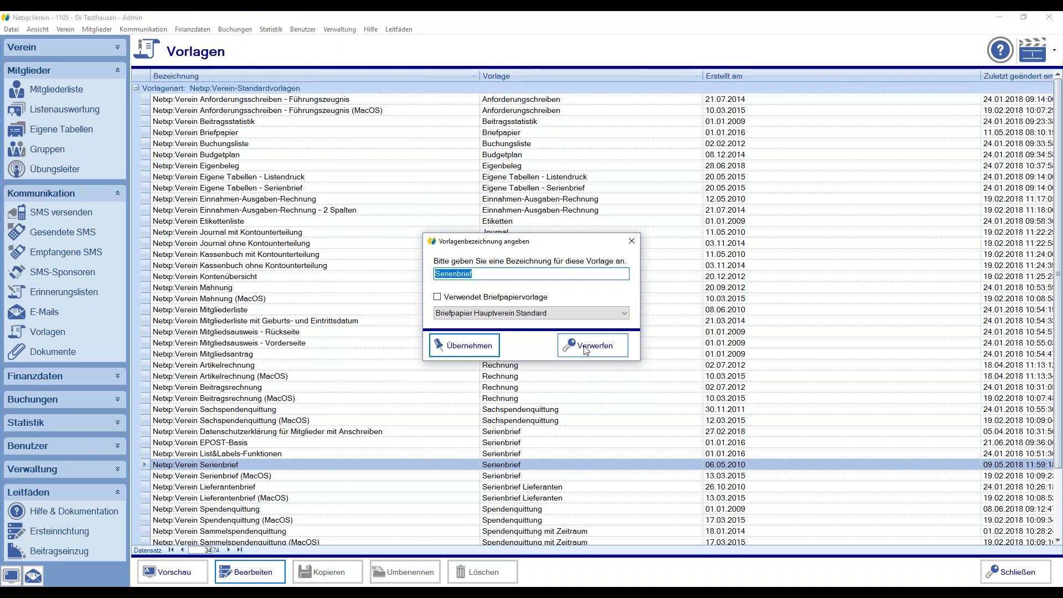
pyautogui.click(588, 345)
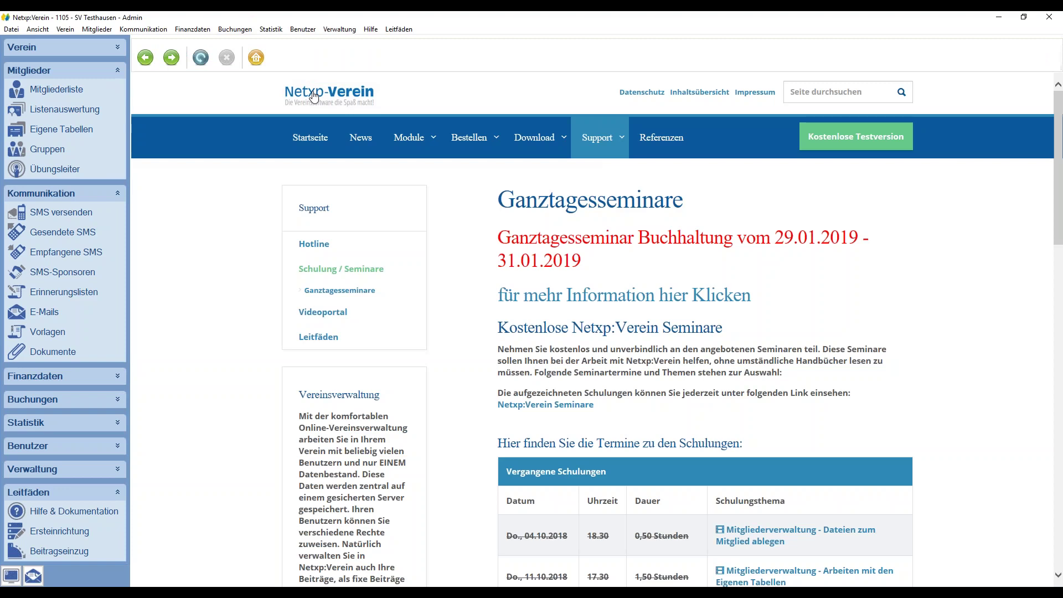
# Open the Netxp-Verein website's Videoportal and expand Grundlagen der Bedienung, Netxp-Verein, Kommunikation and Vorlagen
pyautogui.click(314, 96)
pyautogui.moveTo(603, 138)
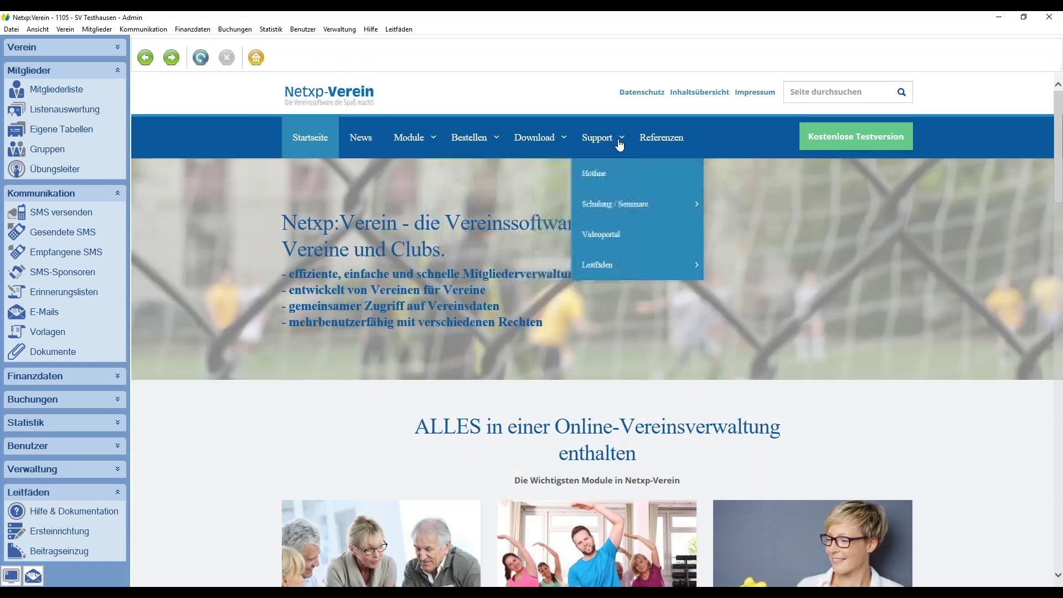
pyautogui.click(605, 240)
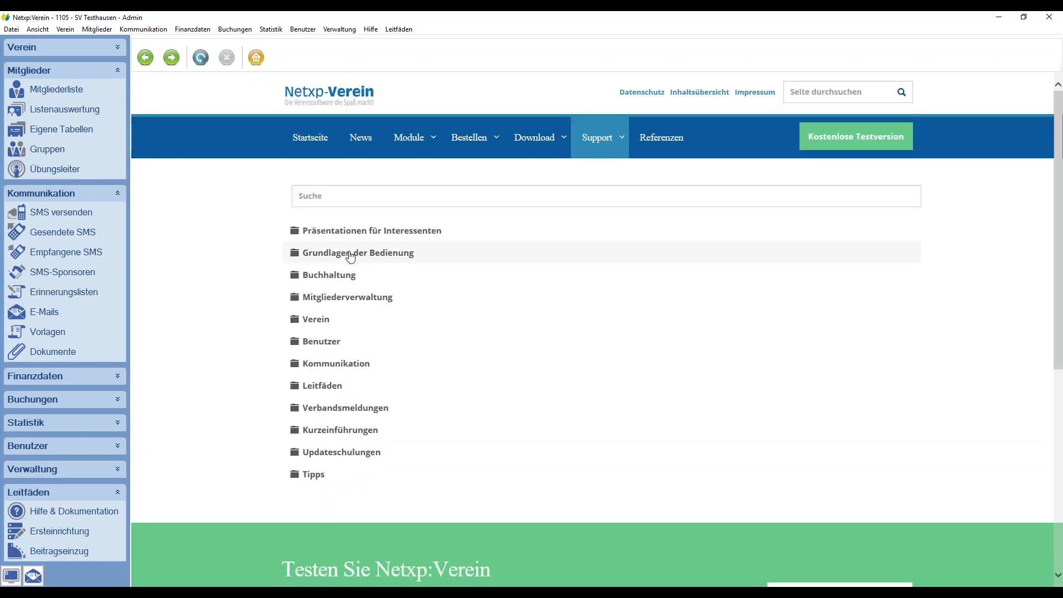
pyautogui.click(351, 254)
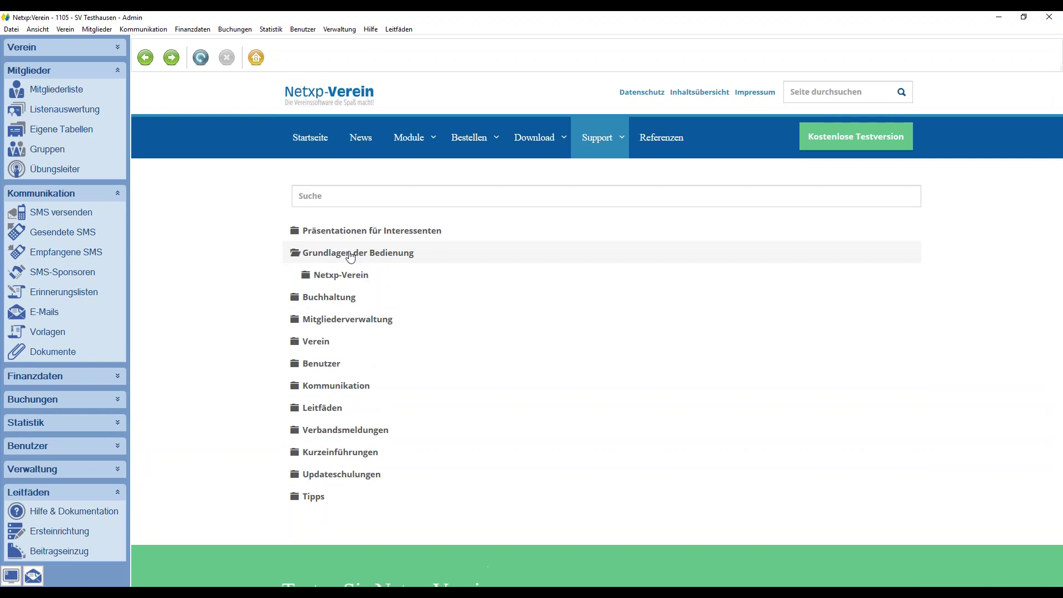
pyautogui.click(342, 276)
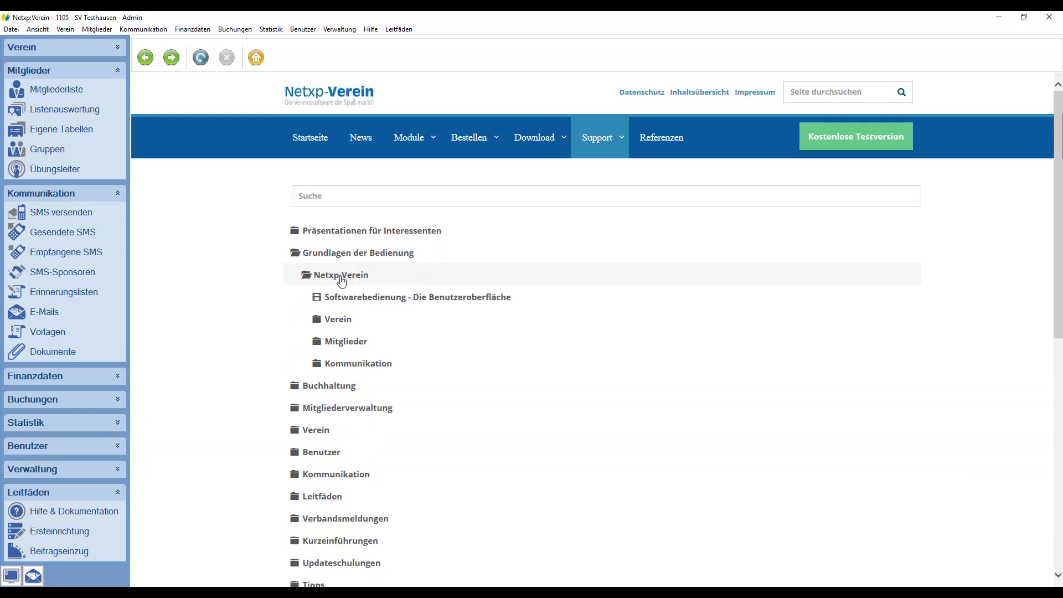
pyautogui.click(351, 365)
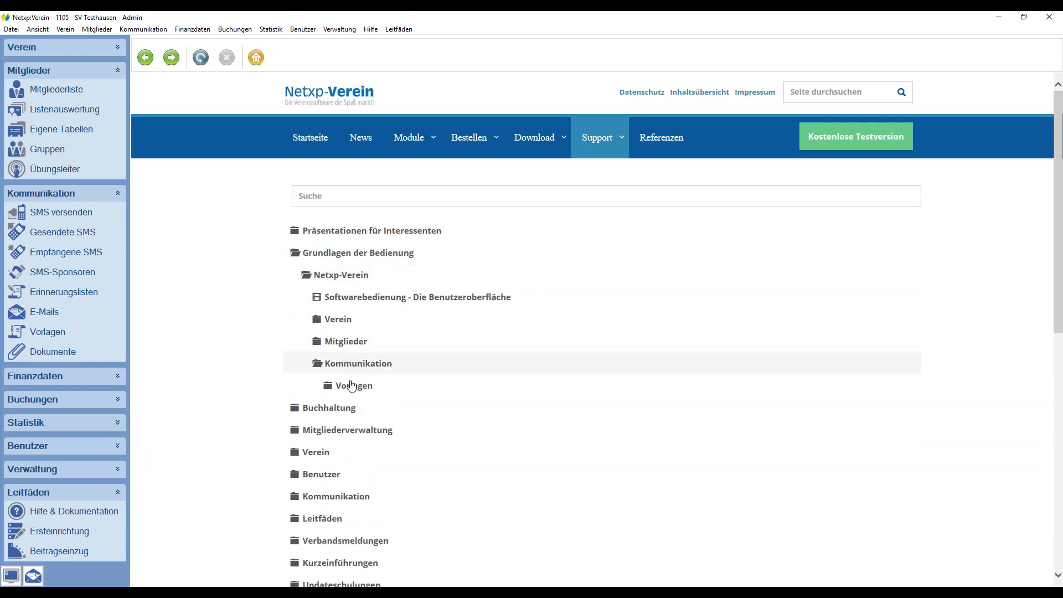
pyautogui.click(353, 386)
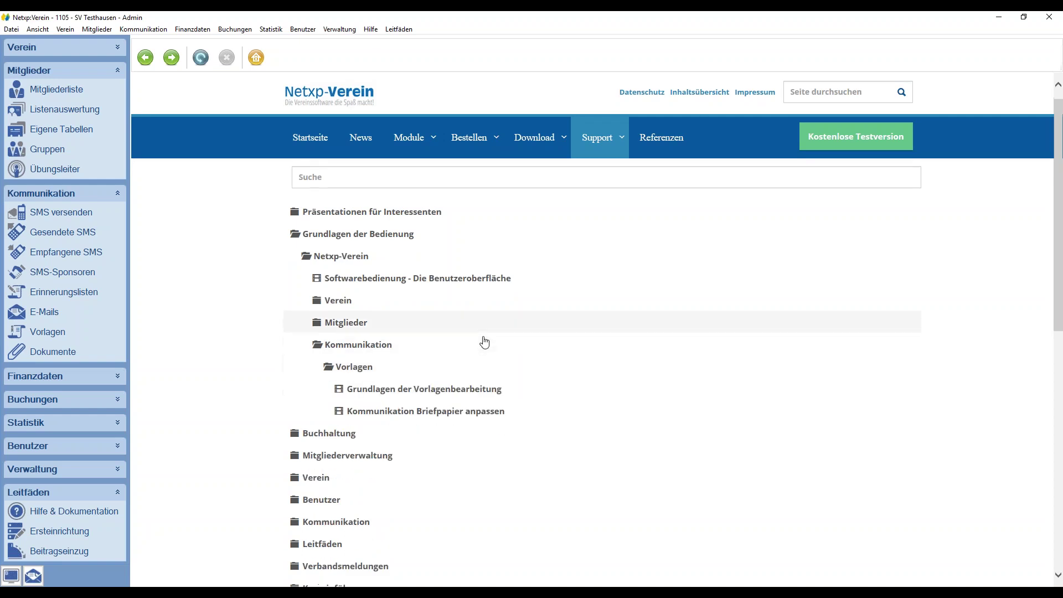
# View the Kommunikation Briefpapier anpassen video entry with its chapter marks and close it
pyautogui.scroll(-3, 401, 276)
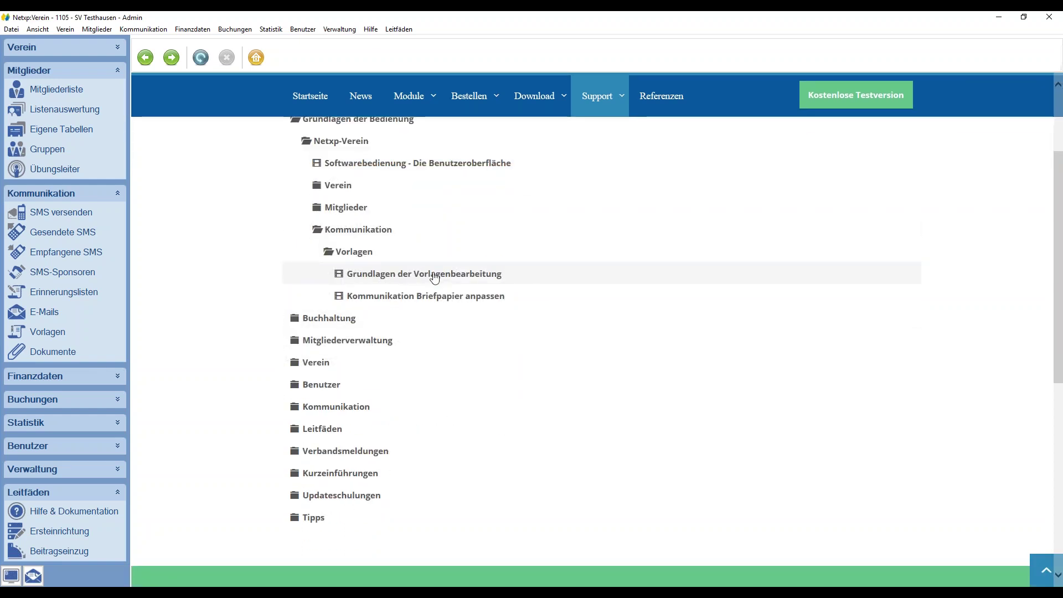
pyautogui.click(402, 302)
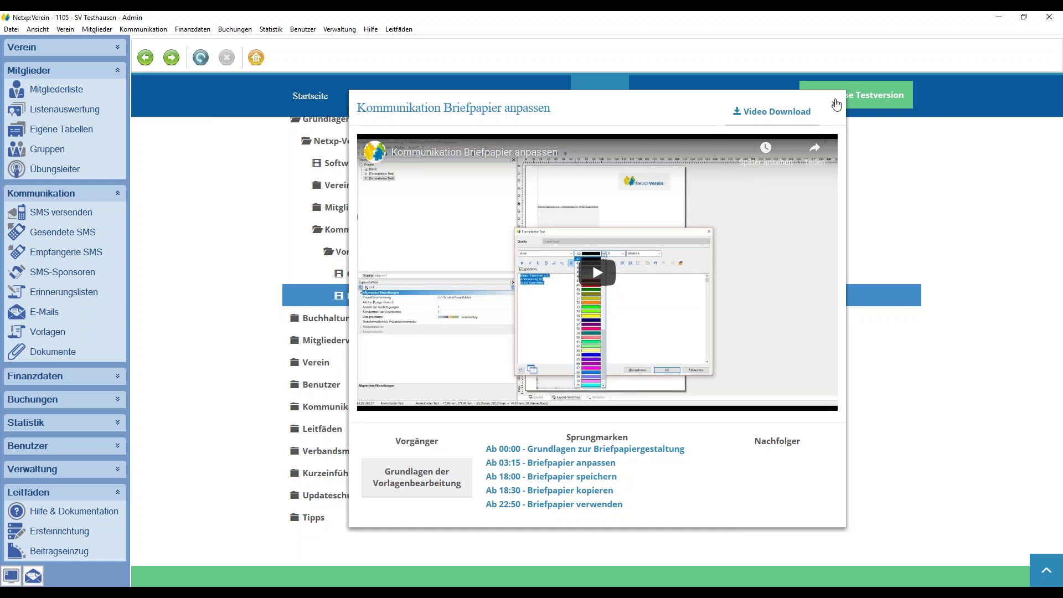
pyautogui.press('Escape')
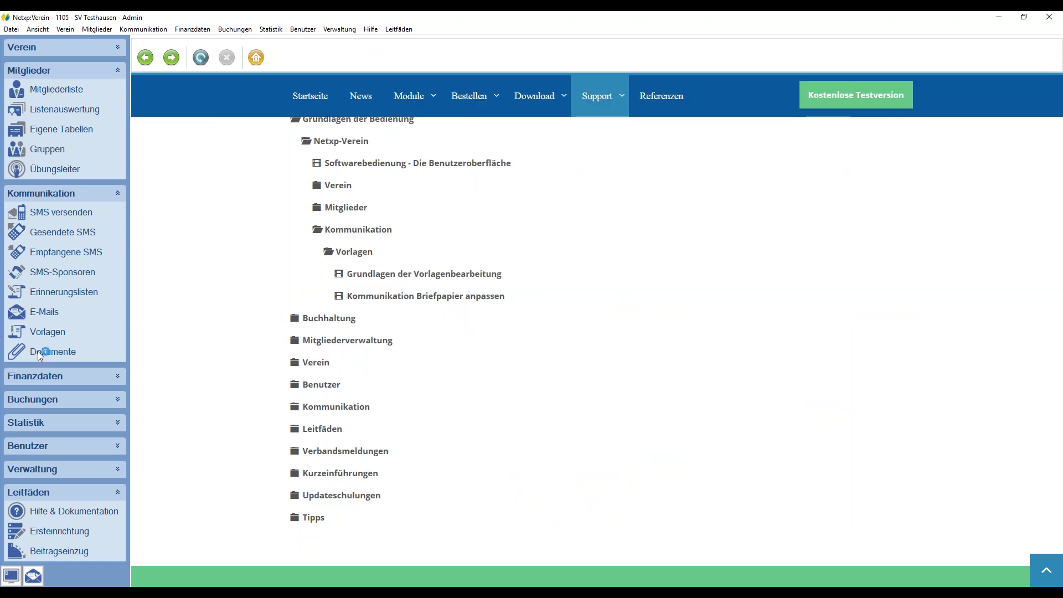
# Reopen the Netxp:Verein Serienbrief standard template for editing from the Vorlagen list and delete all objects from its page
pyautogui.click(45, 332)
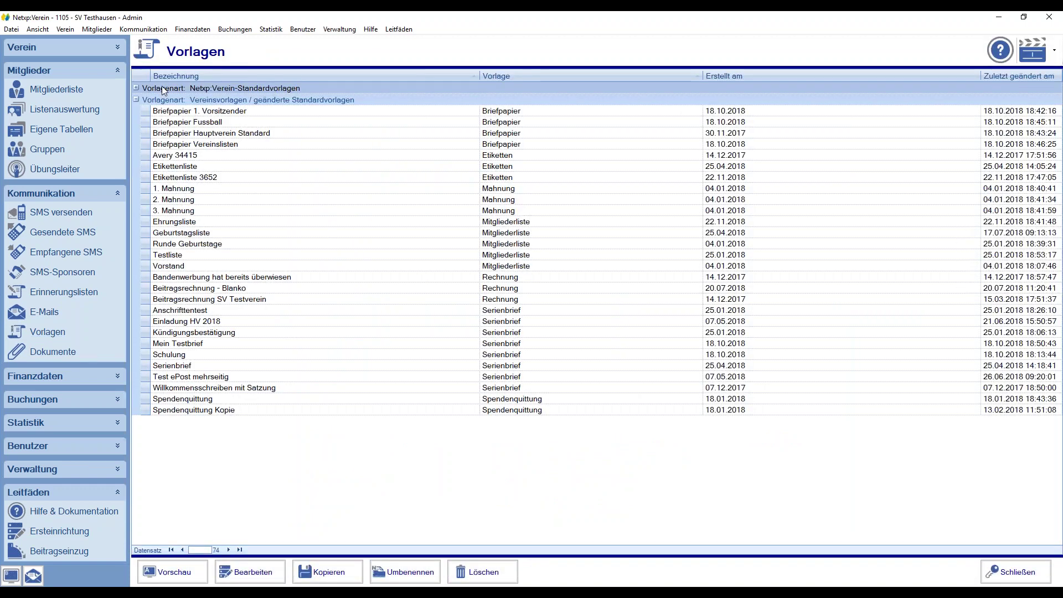
pyautogui.click(136, 87)
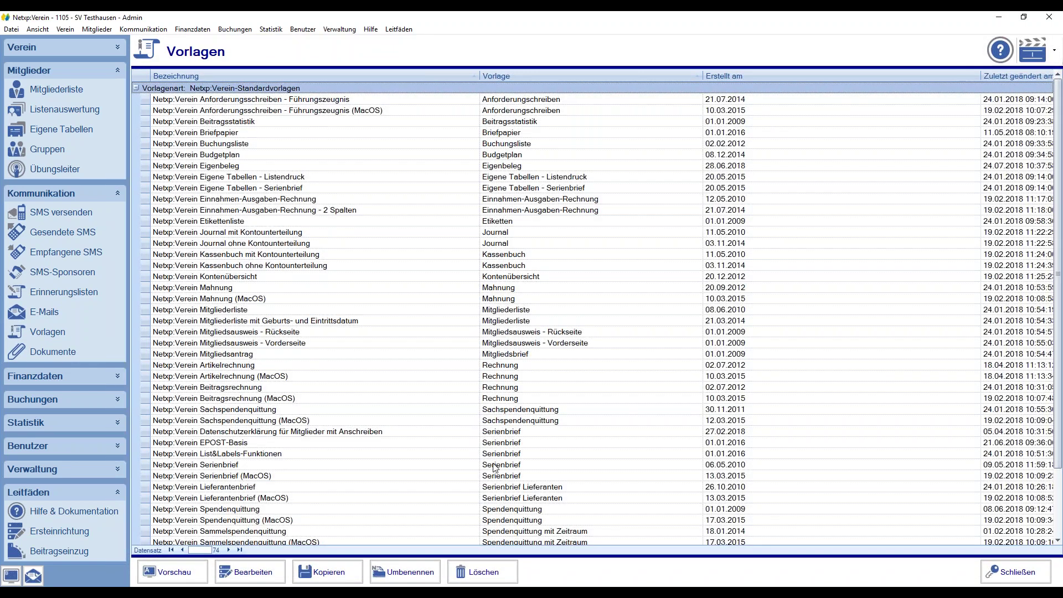
pyautogui.click(216, 466)
pyautogui.click(223, 578)
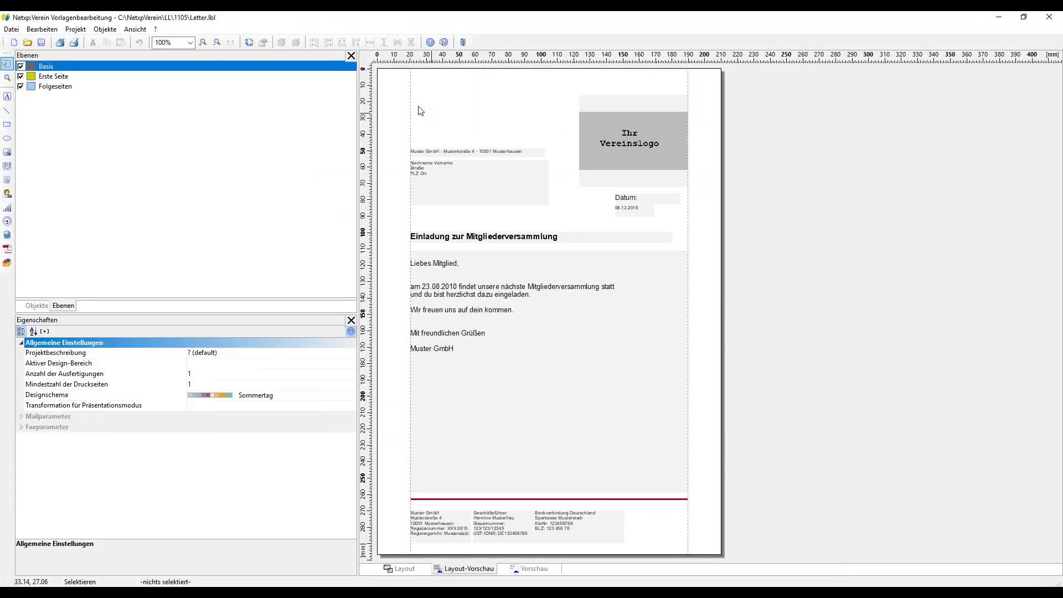
pyautogui.moveTo(385, 73); pyautogui.dragTo(775, 586)
pyautogui.press('Delete')
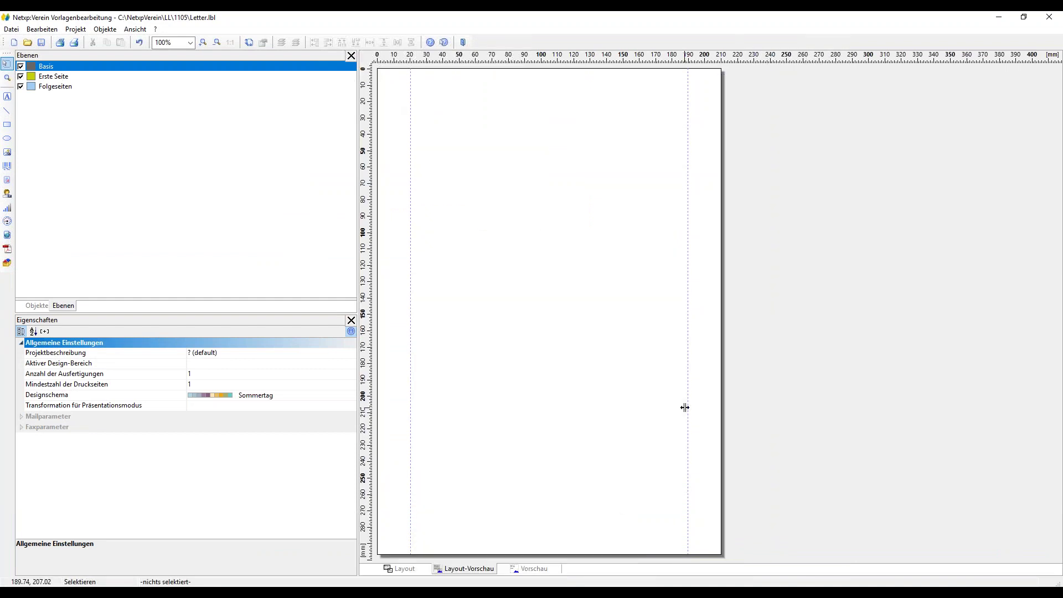
# Insert the picture Logo_Groß.jpg from the Bilder folder as an image object about 55 × 39 mm in the page's upper right corner
pyautogui.click(7, 152)
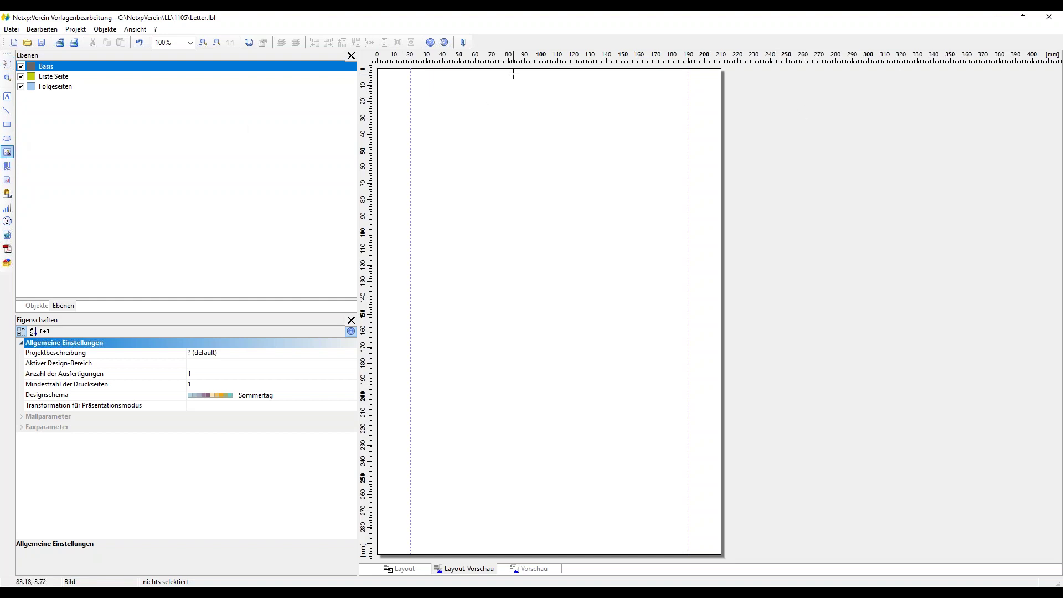
pyautogui.moveTo(610, 85); pyautogui.dragTo(701, 149)
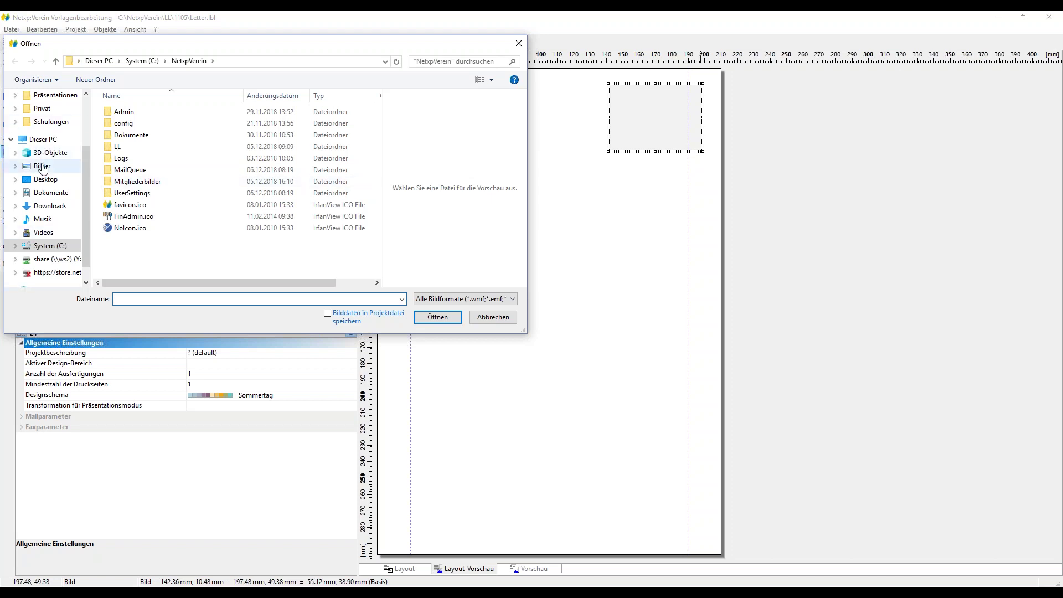
pyautogui.click(43, 166)
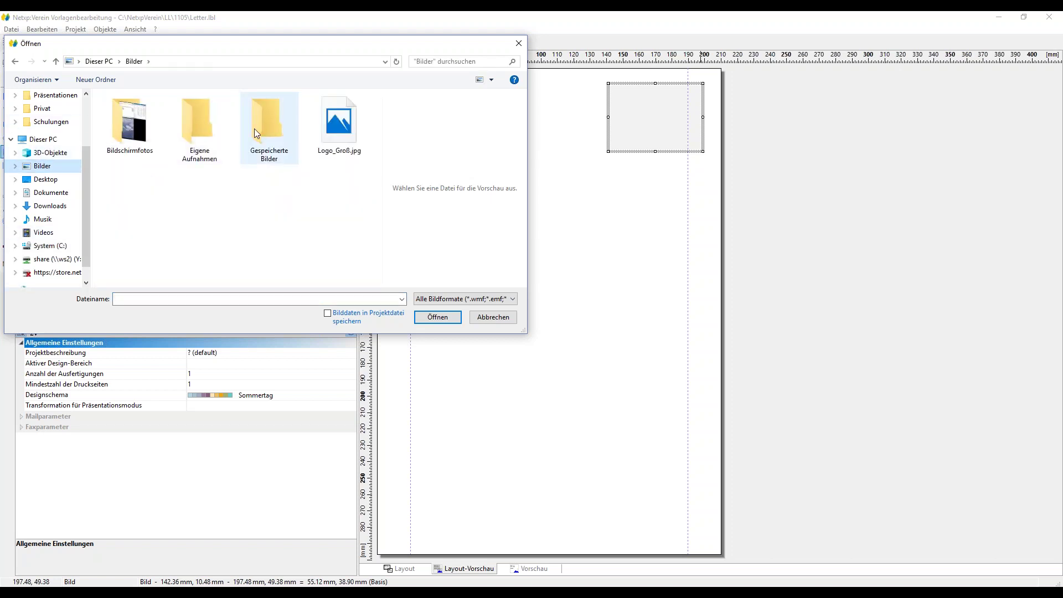
pyautogui.doubleClick(353, 141)
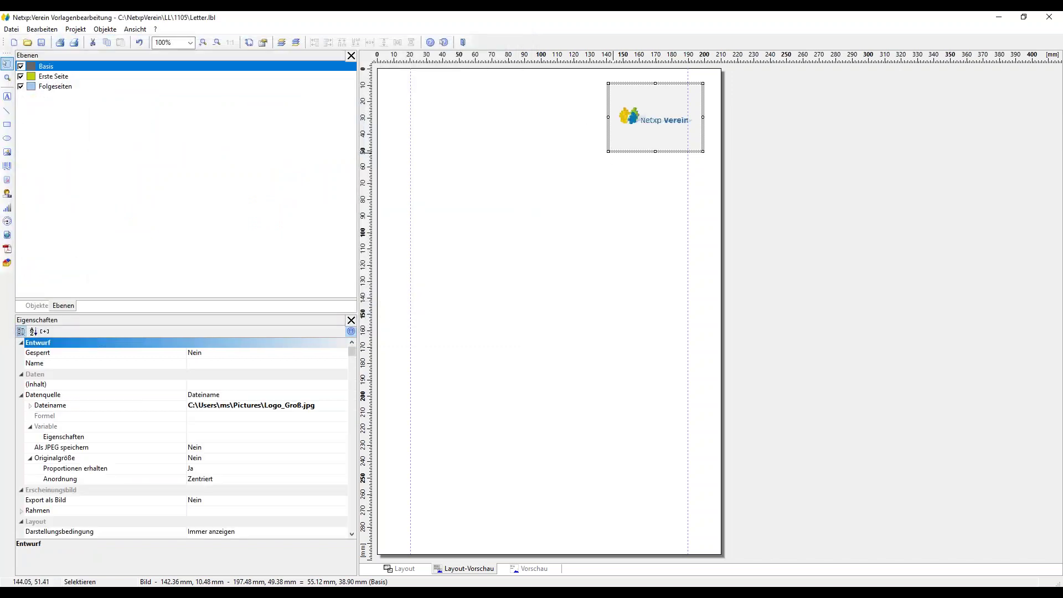
# Reload Logo_Groß.jpg into the image object with its image data saved in the project file
pyautogui.doubleClick(637, 126)
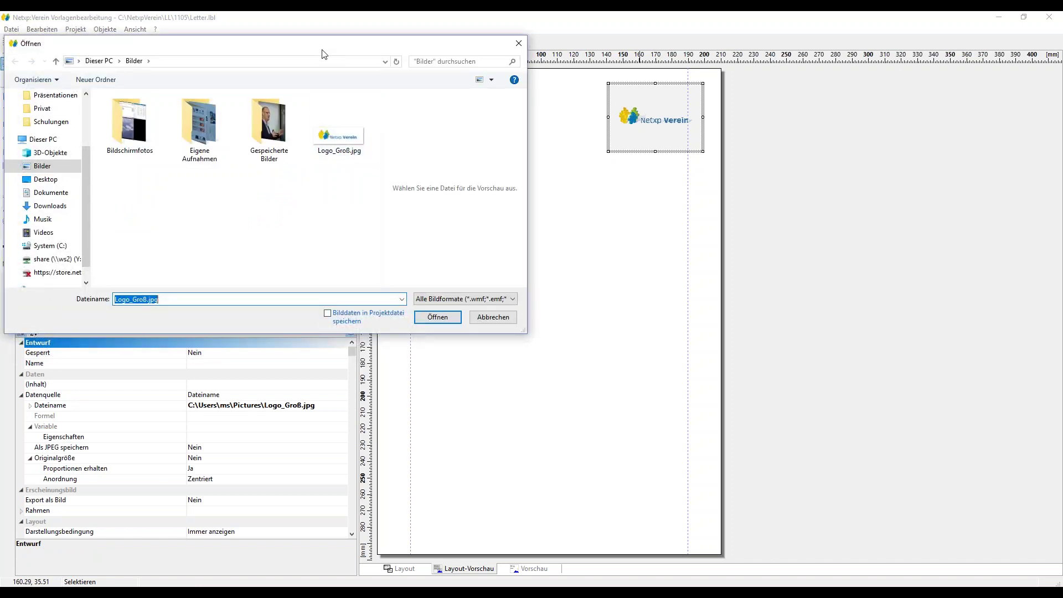
pyautogui.click(327, 326)
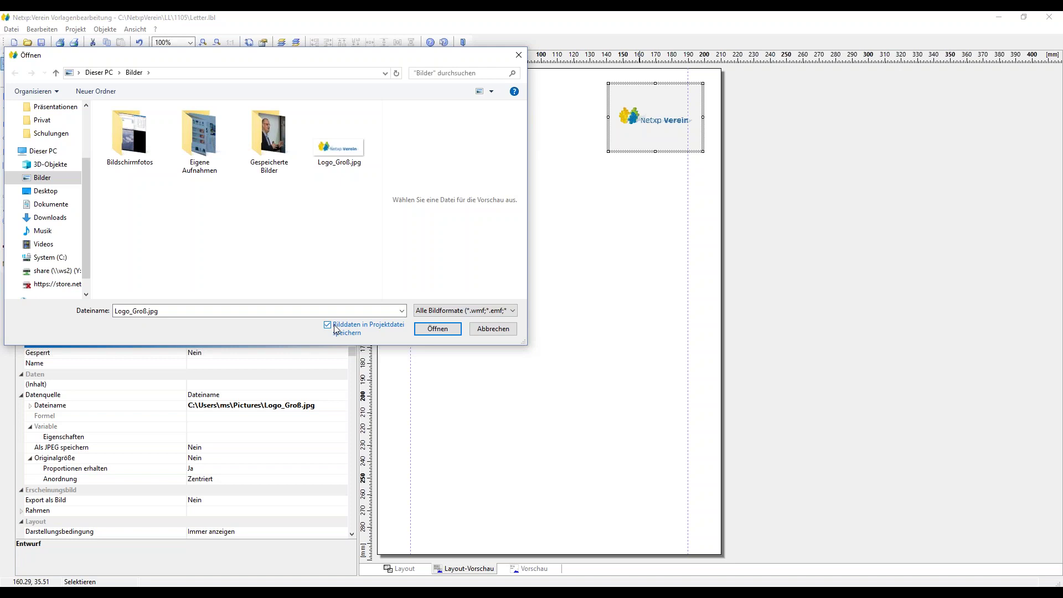
pyautogui.click(359, 164)
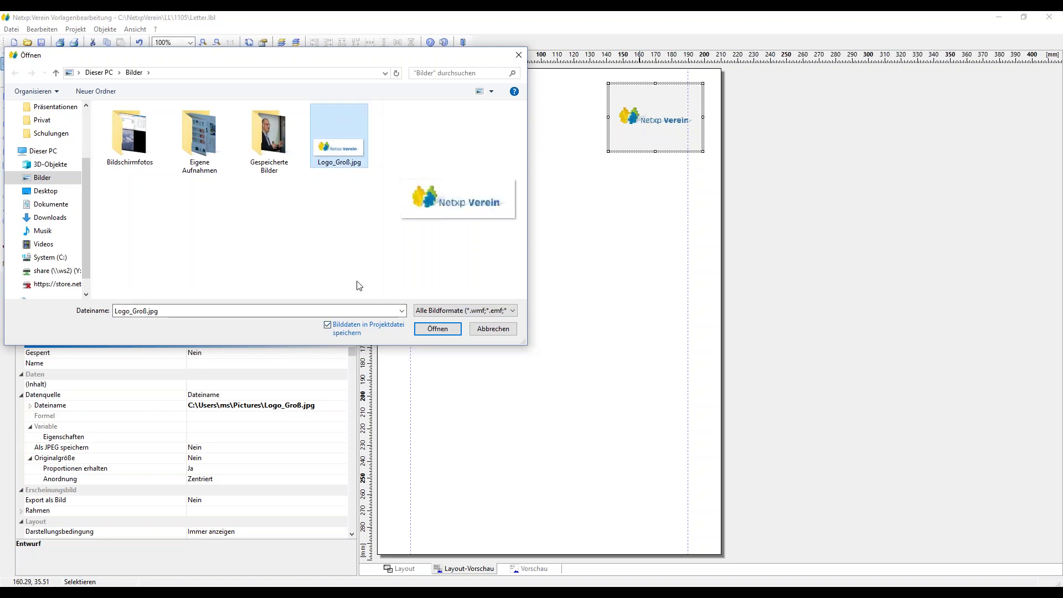
pyautogui.click(442, 330)
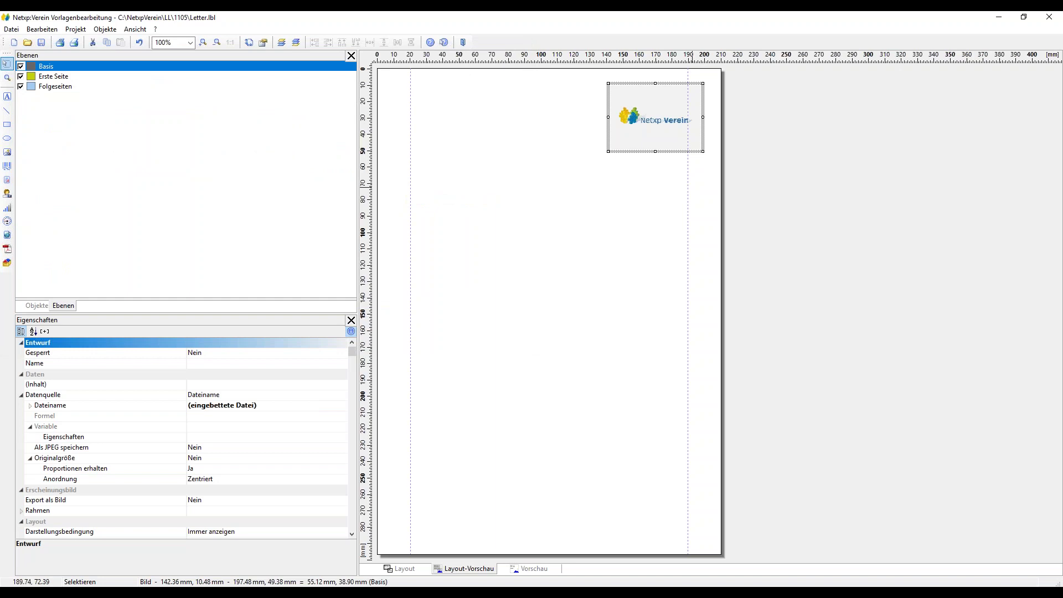
pyautogui.click(6, 180)
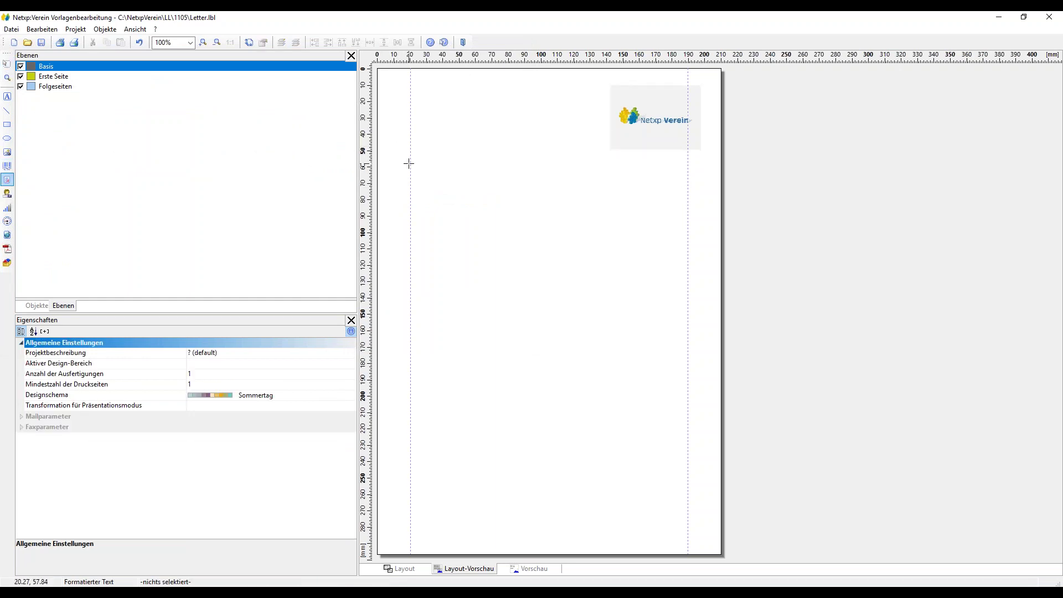
pyautogui.moveTo(410, 151); pyautogui.dragTo(547, 217)
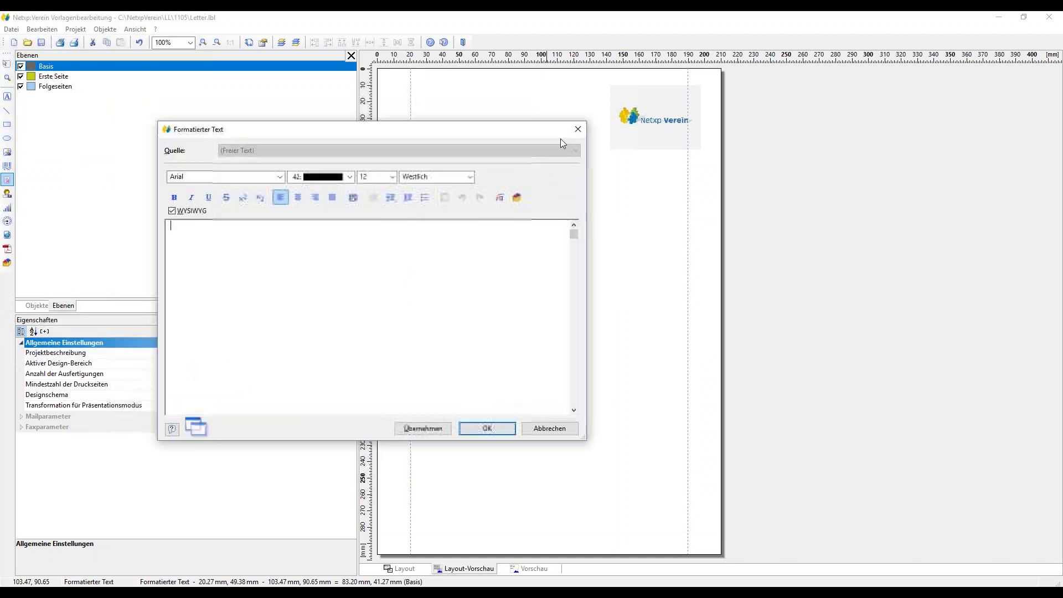
pyautogui.click(577, 130)
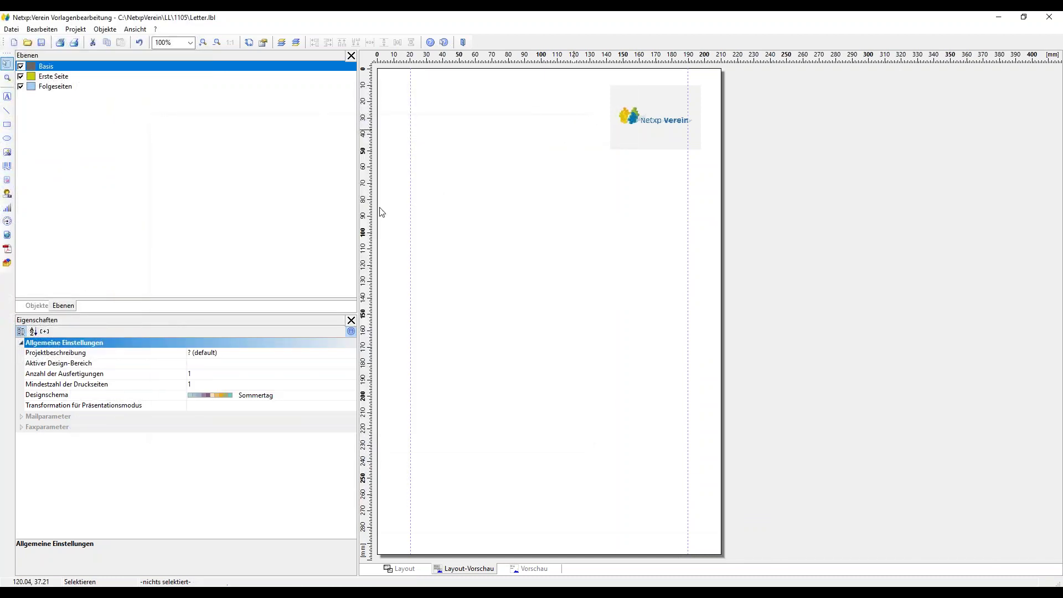
# Delete the logo image object from the page
pyautogui.click(654, 111)
pyautogui.press('Delete')
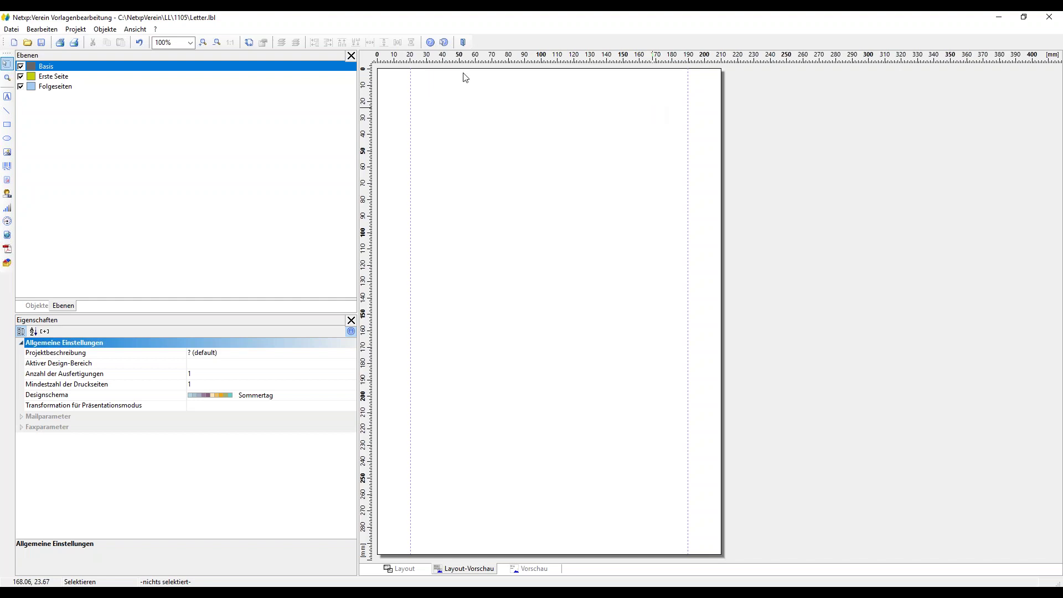
# Start adding a Baustein to the project and browse to the folder NetxpVerein > LL > 1105
pyautogui.click(80, 35)
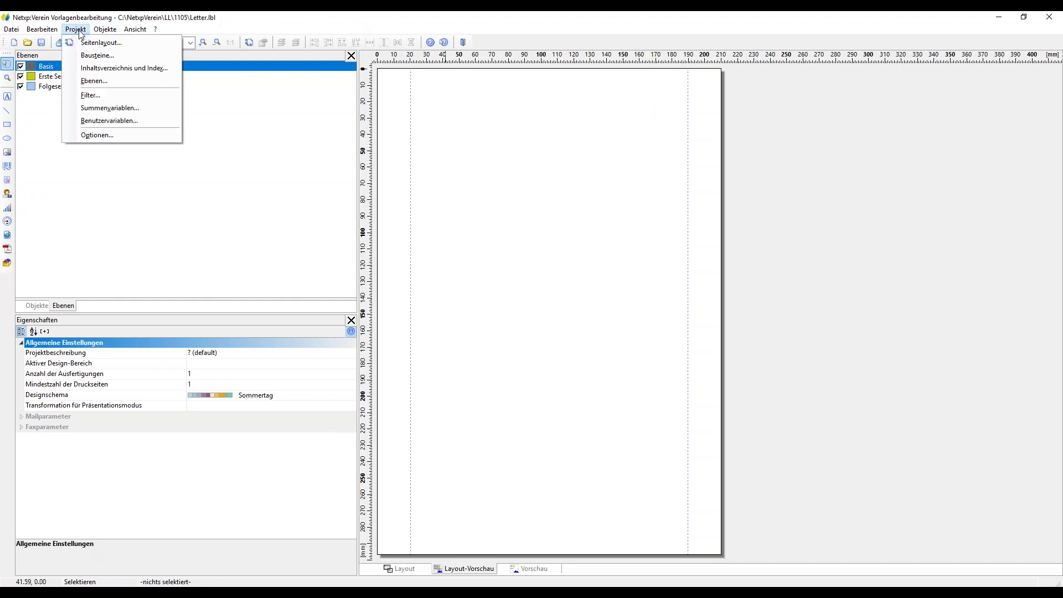
pyautogui.click(127, 59)
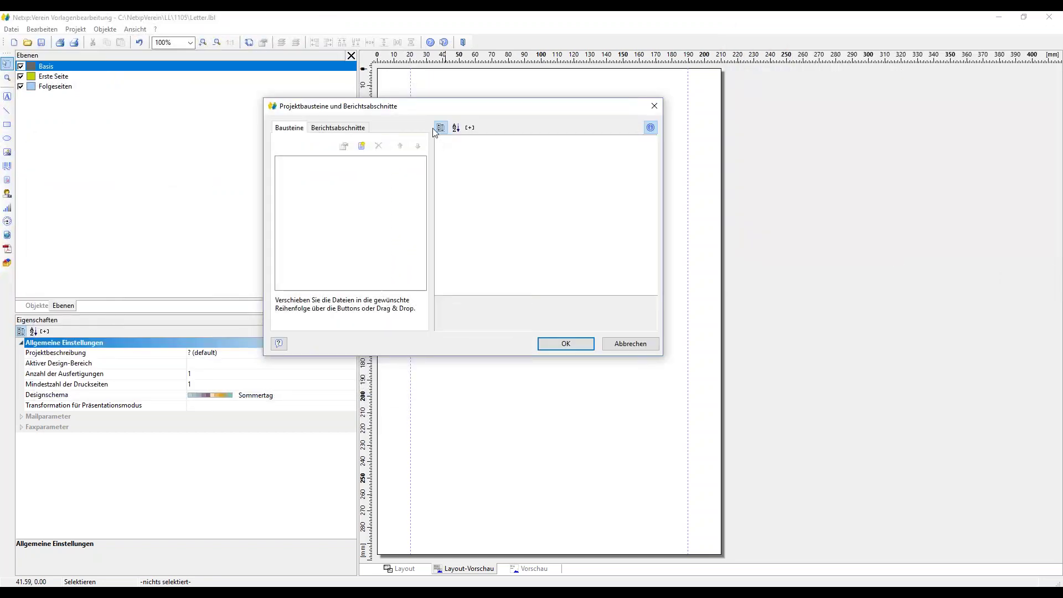
pyautogui.click(362, 146)
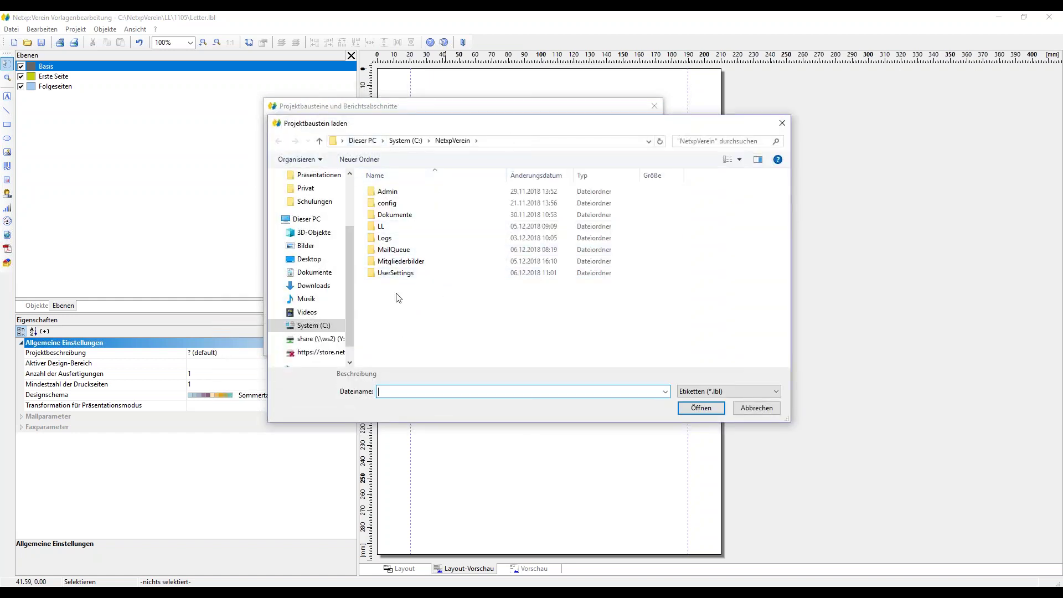
pyautogui.doubleClick(386, 227)
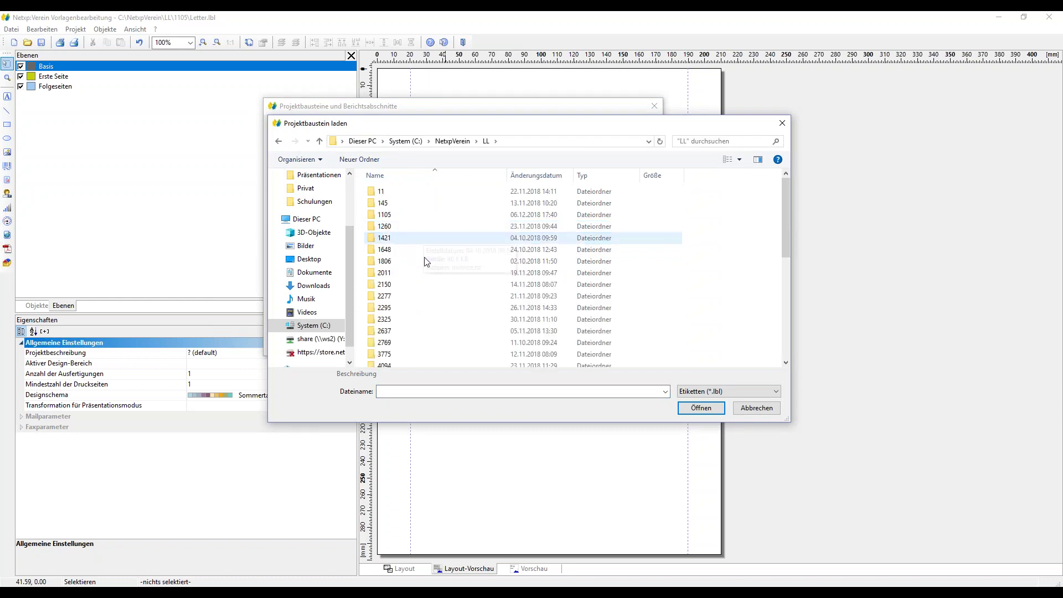
pyautogui.click(408, 219)
pyautogui.doubleClick(408, 219)
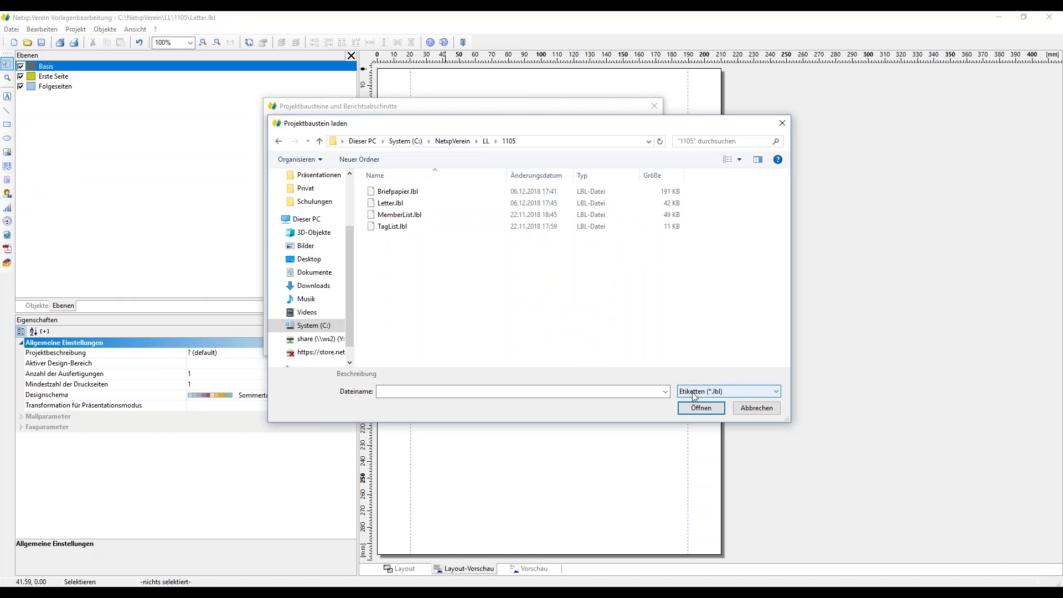
# Switch the file type filter to Karteikarten (*.crd) and back to Etiketten (*.lbl)
pyautogui.click(734, 391)
pyautogui.click(728, 404)
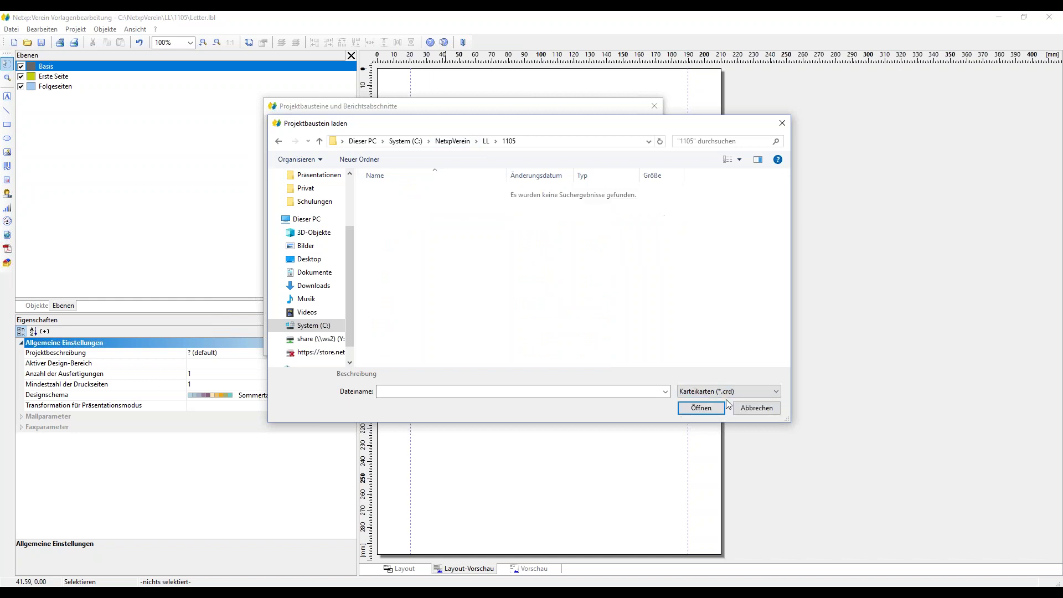
pyautogui.click(706, 392)
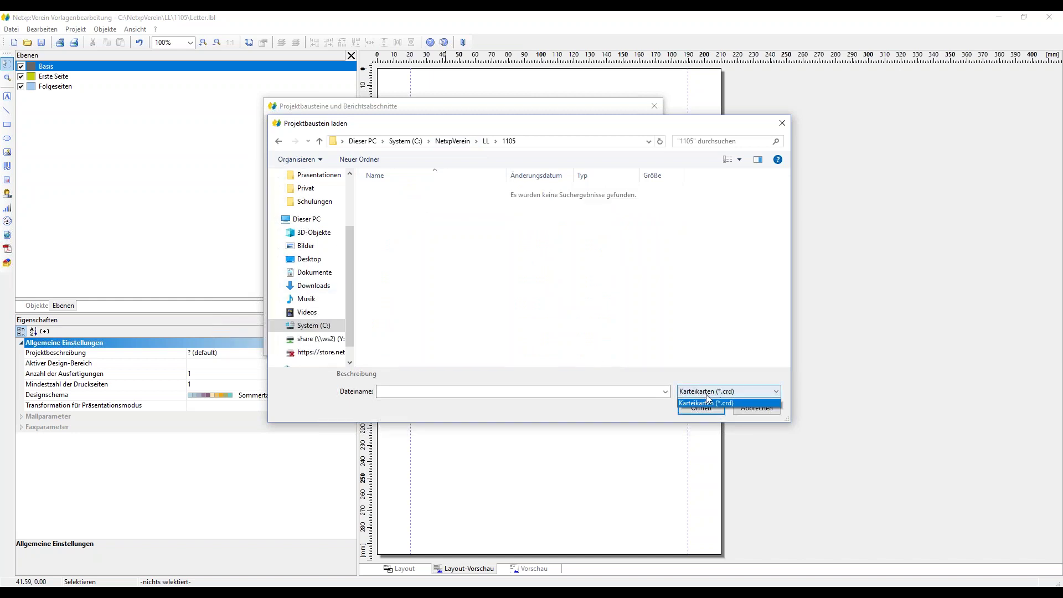
pyautogui.click(708, 400)
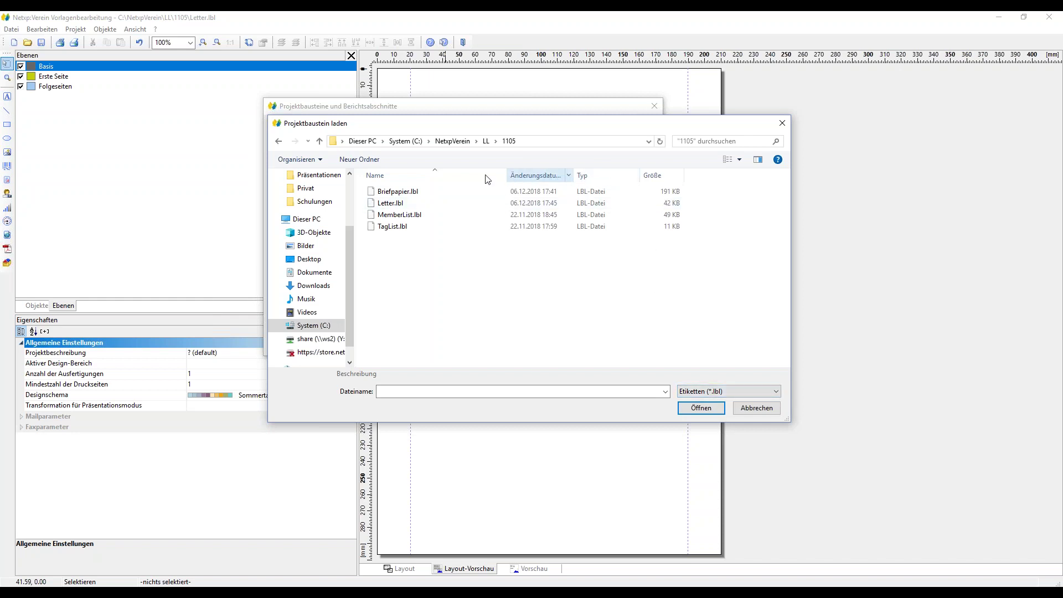
# Load Briefpapier.lbl as a project Baustein and apply it to the letter template
pyautogui.click(376, 194)
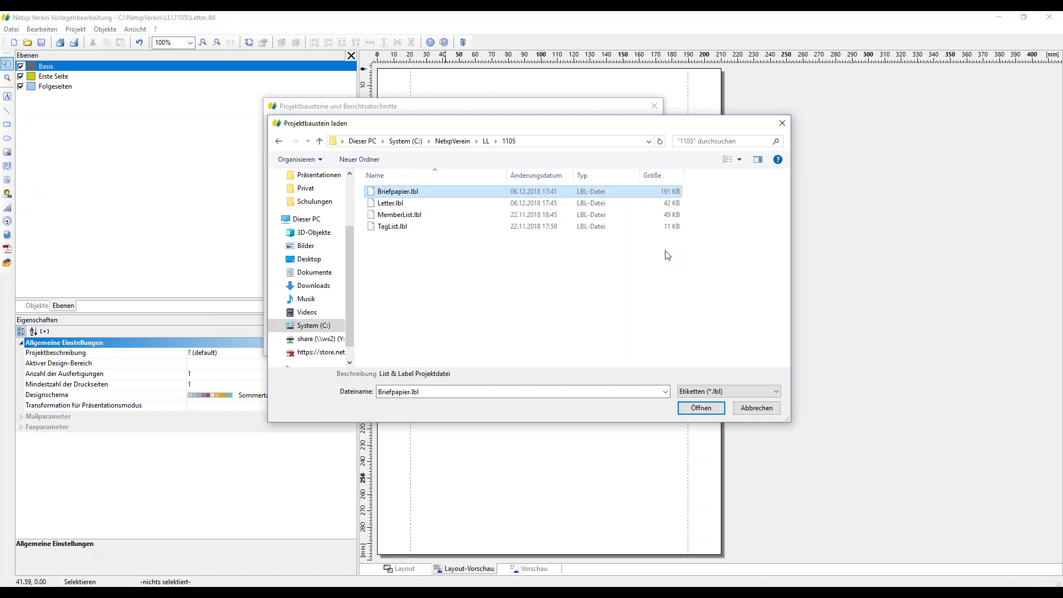
pyautogui.click(701, 409)
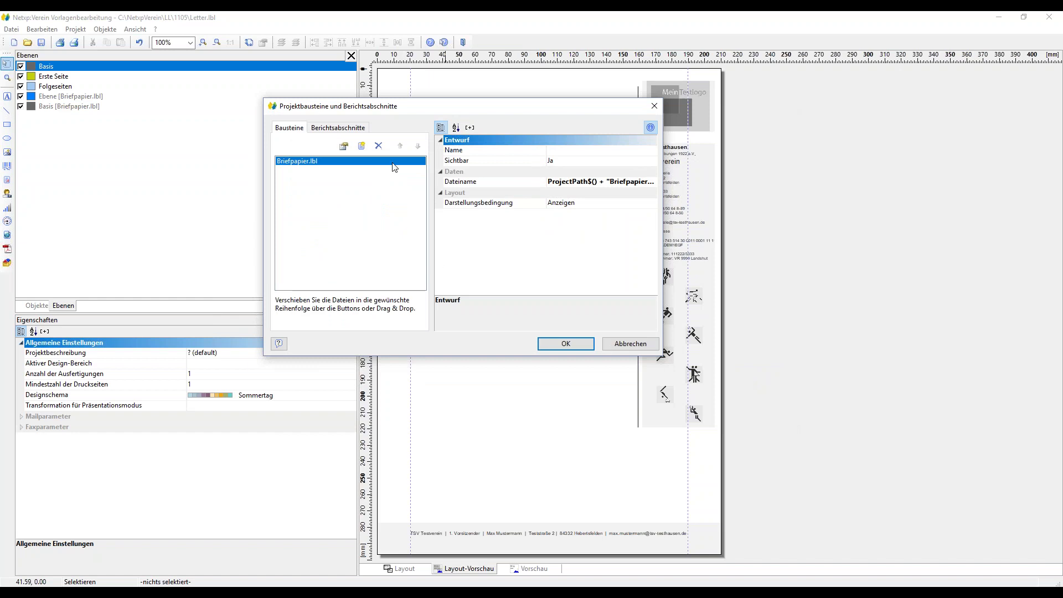
pyautogui.click(564, 343)
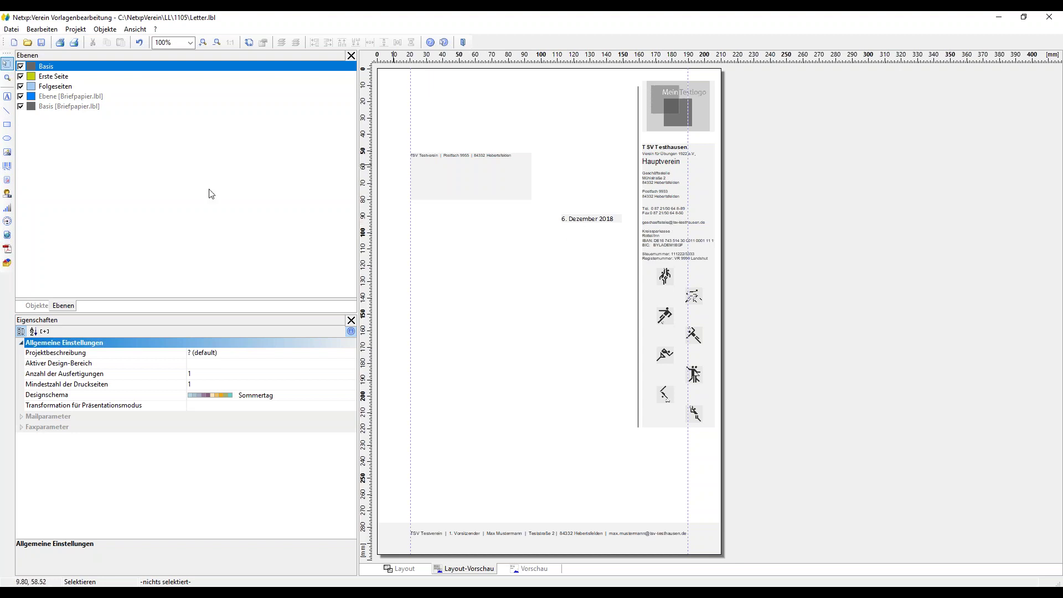
# Draw a formatted text object about 74 × 24 mm below the sender line in the address field, containing the dummy text "lwknhfsuhfge"
pyautogui.click(7, 181)
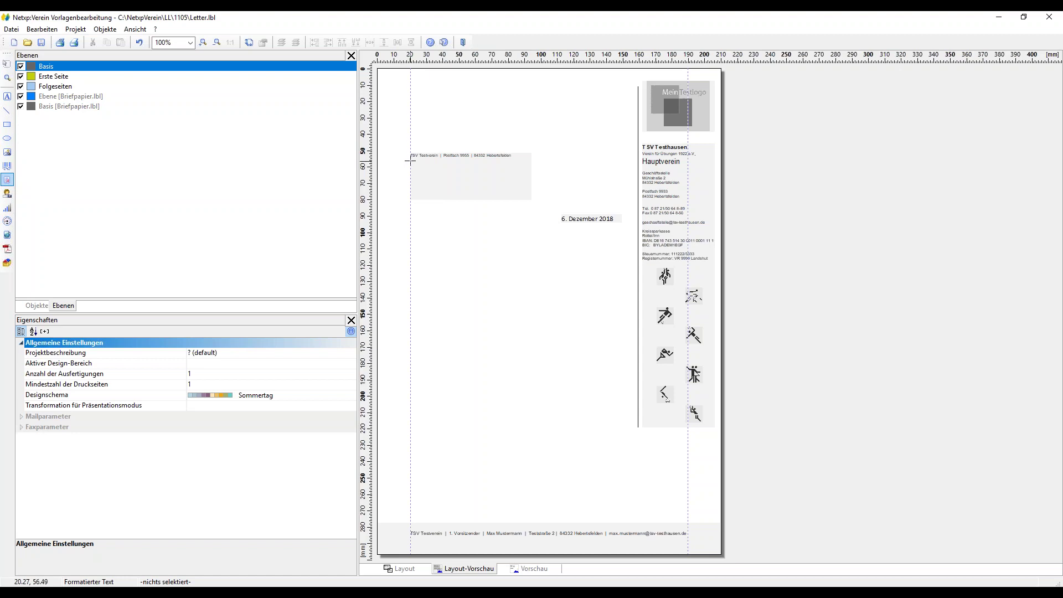
pyautogui.moveTo(411, 161); pyautogui.dragTo(531, 199)
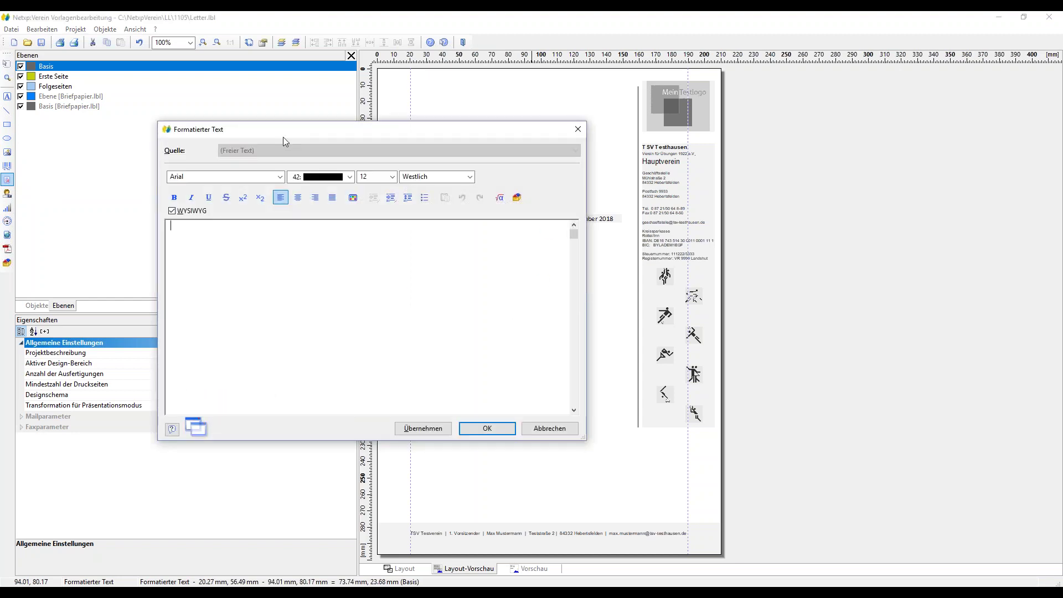
pyautogui.moveTo(287, 135); pyautogui.dragTo(417, 170)
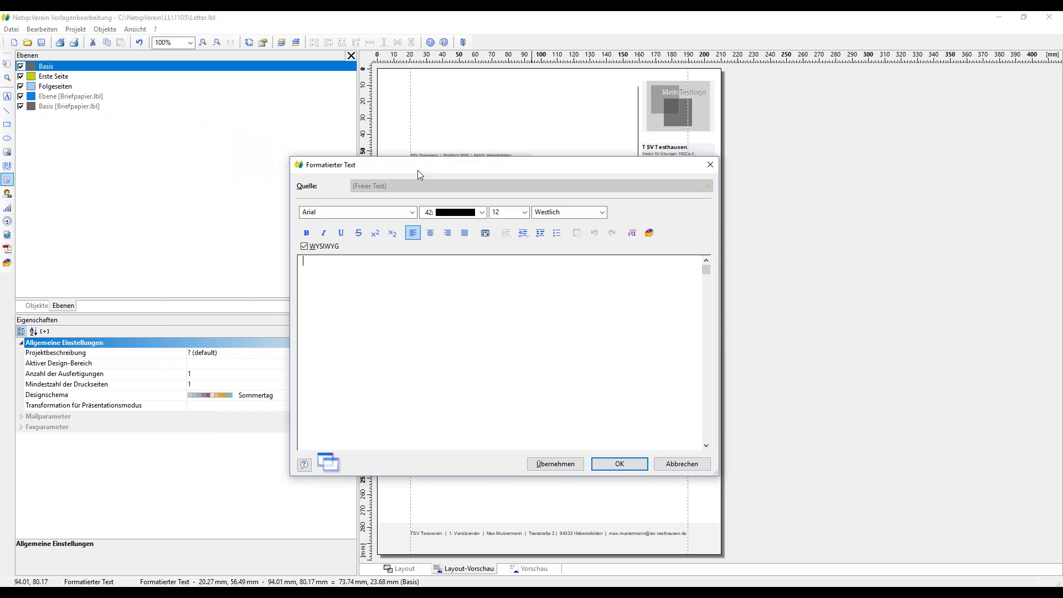
pyautogui.write('lwknhfsuhfge')
pyautogui.click(604, 464)
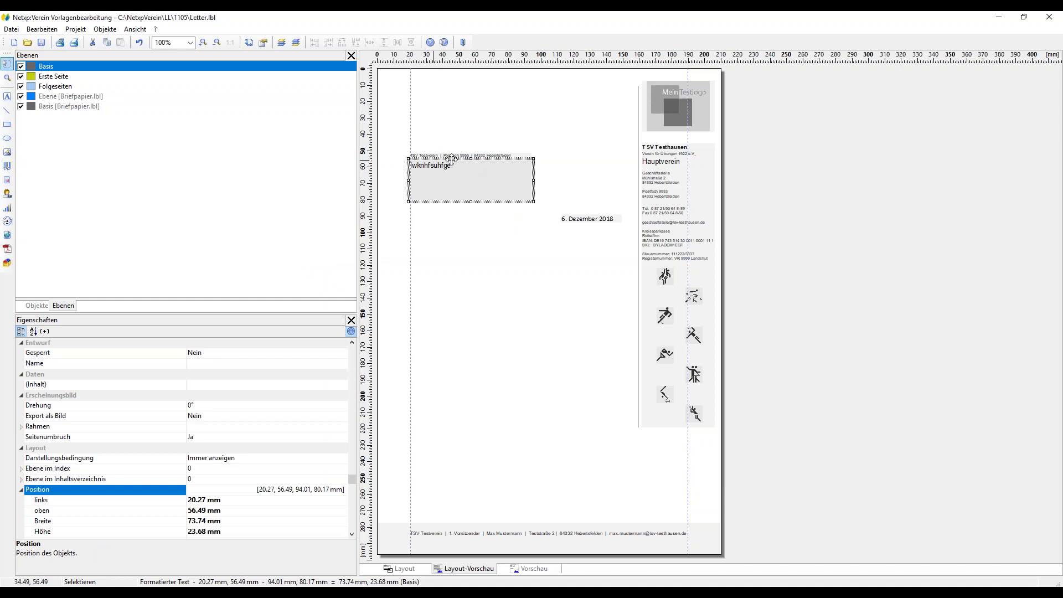
# Clear the dummy text from the formatted text object and open the function editor for its content
pyautogui.doubleClick(492, 184)
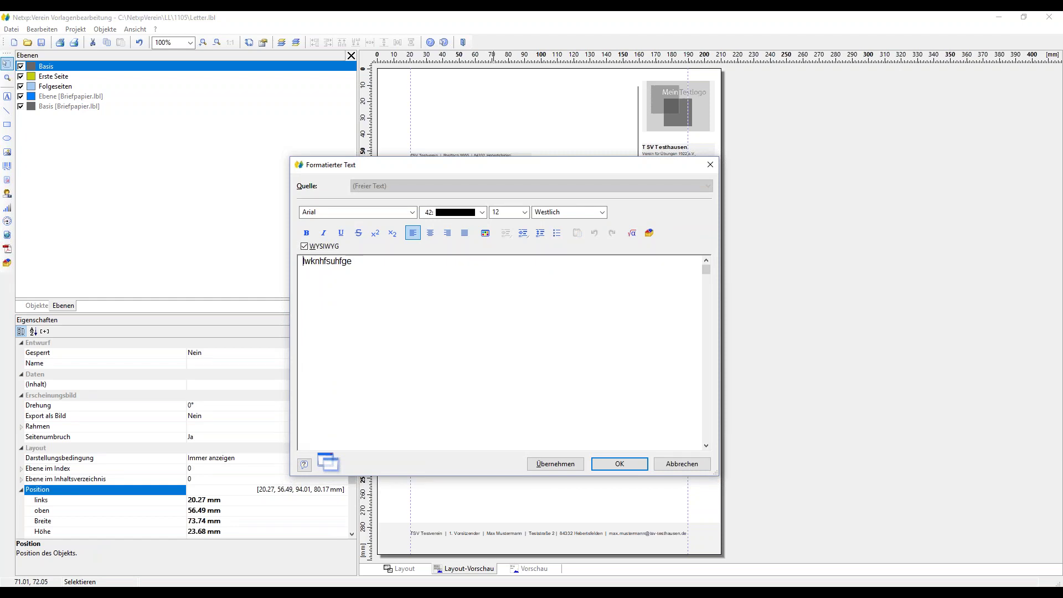
pyautogui.hotkey('ctrl', 'a')
pyautogui.press('Delete')
pyautogui.click(633, 233)
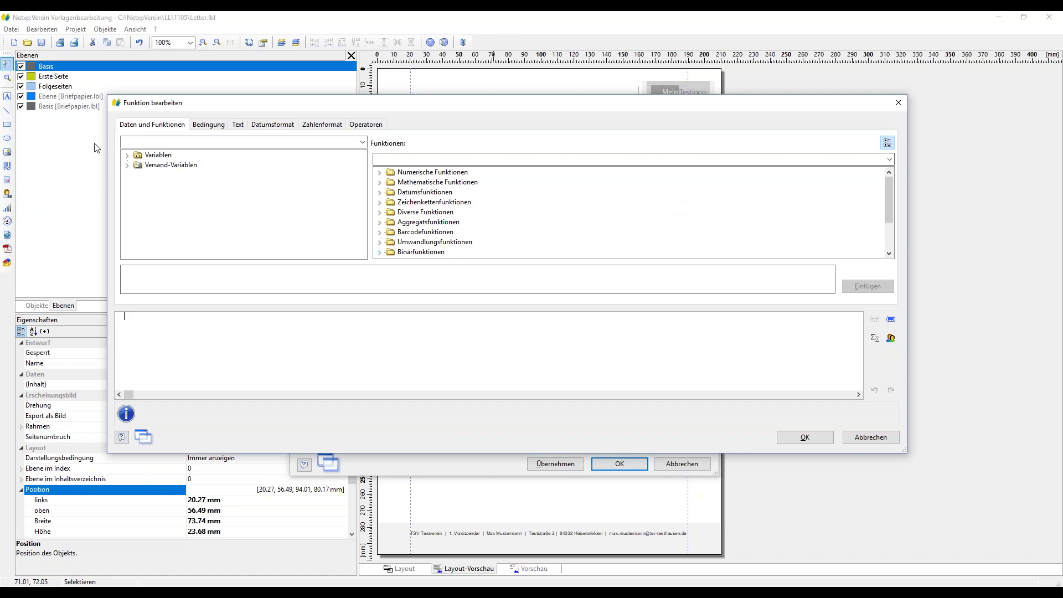
pyautogui.moveTo(454, 108); pyautogui.dragTo(468, 72)
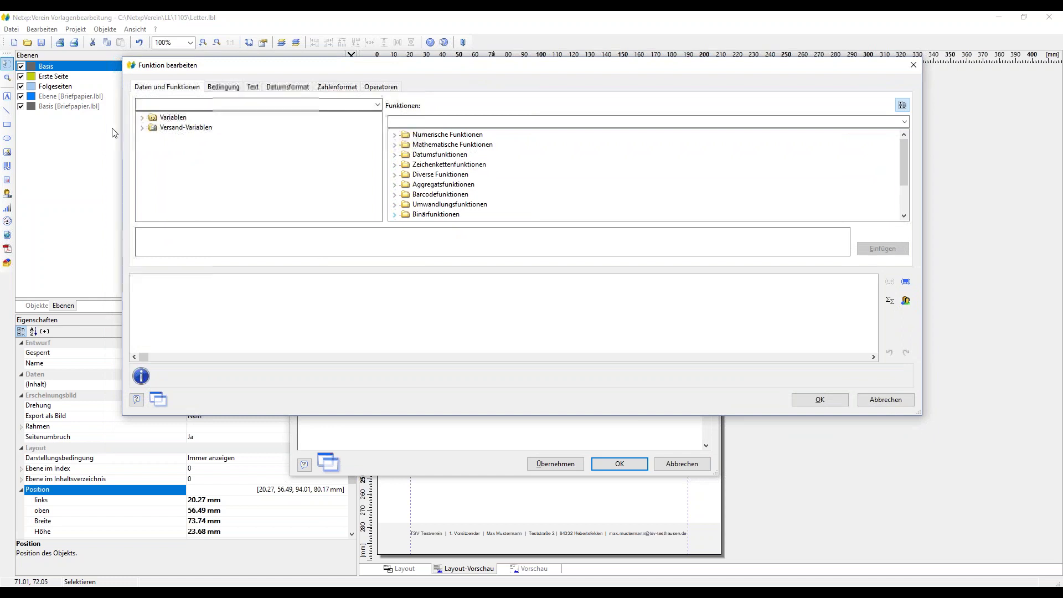
# Examine the available member fields in the Variablen list with the function editor enlarged
pyautogui.click(142, 118)
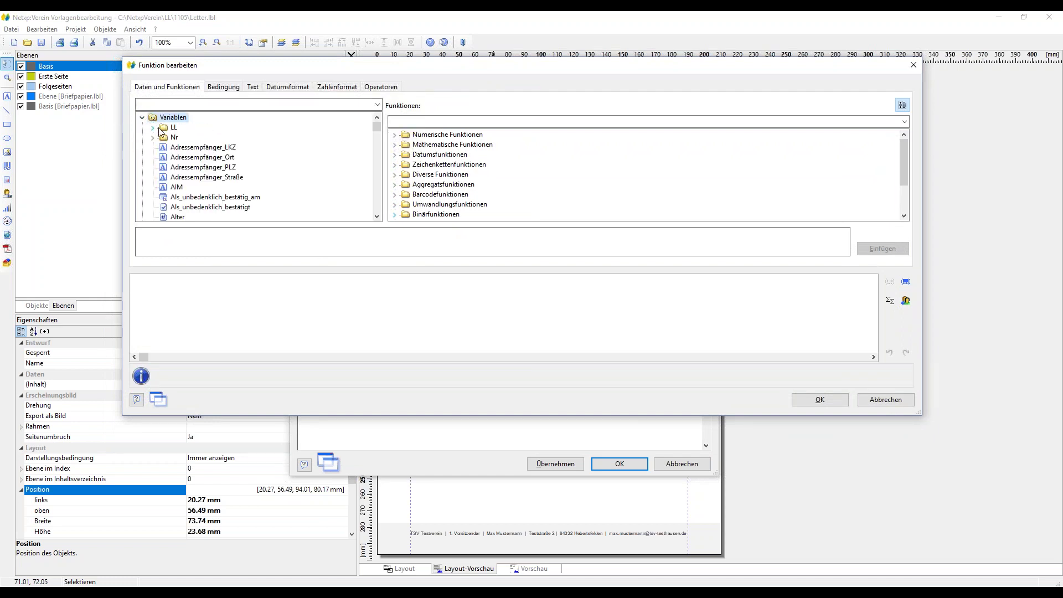
pyautogui.moveTo(374, 124); pyautogui.dragTo(124, 123)
pyautogui.click(143, 117)
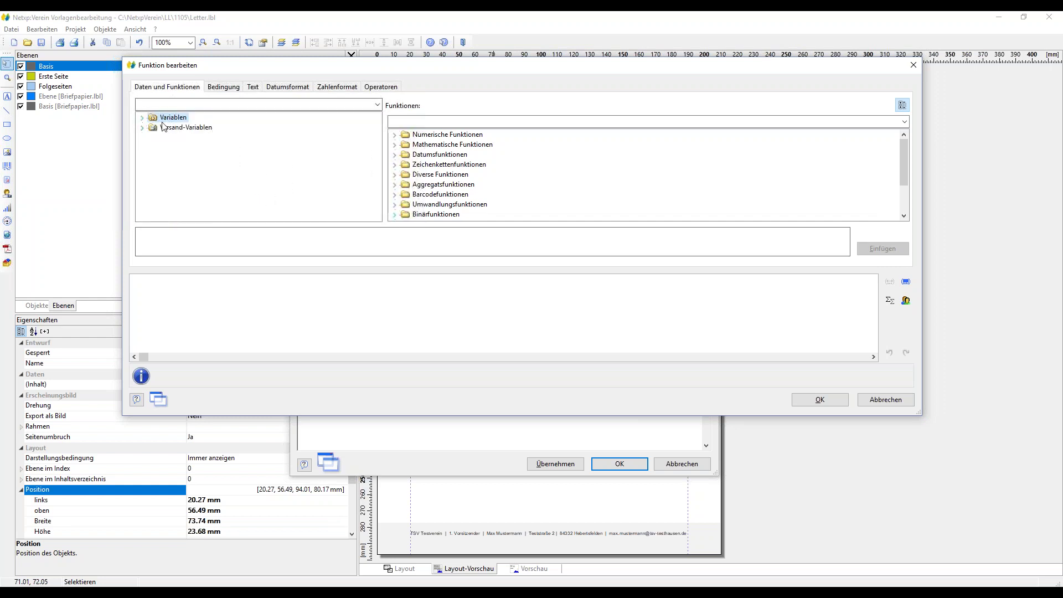
pyautogui.click(142, 117)
pyautogui.moveTo(375, 126); pyautogui.dragTo(374, 189)
pyautogui.moveTo(385, 416); pyautogui.dragTo(378, 555)
pyautogui.moveTo(379, 253); pyautogui.dragTo(371, 291)
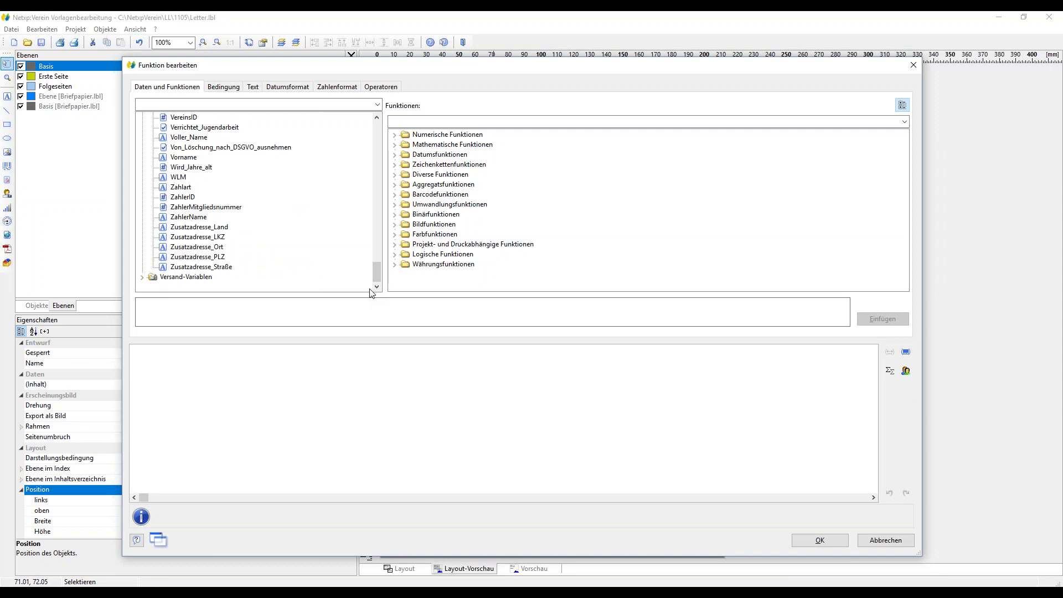
pyautogui.click(217, 148)
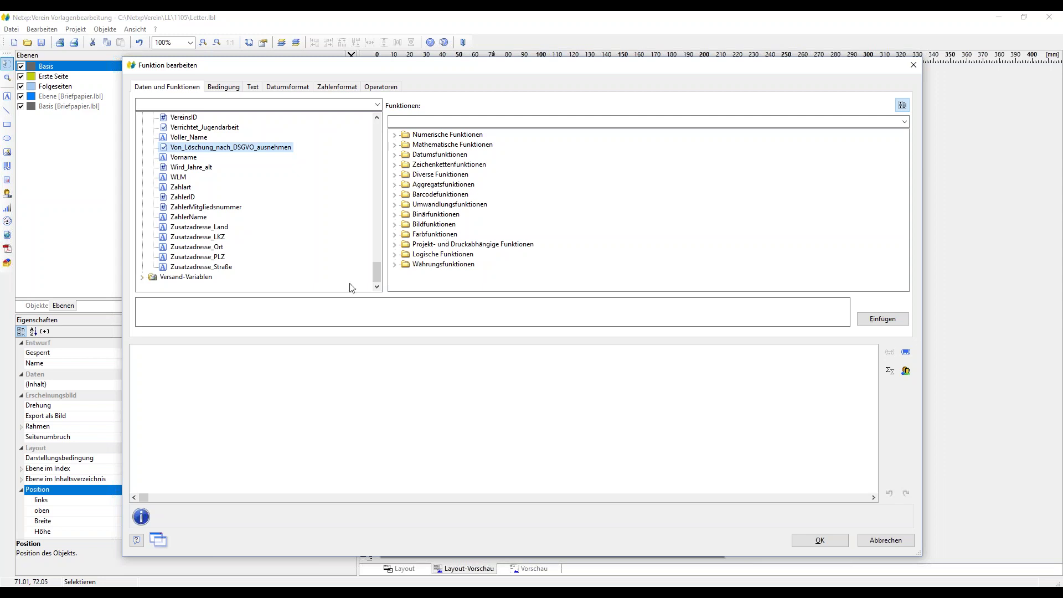
pyautogui.moveTo(368, 277)
pyautogui.mouseDown()
pyautogui.moveTo(368, 192)
pyautogui.moveTo(374, 271)
pyautogui.mouseUp()
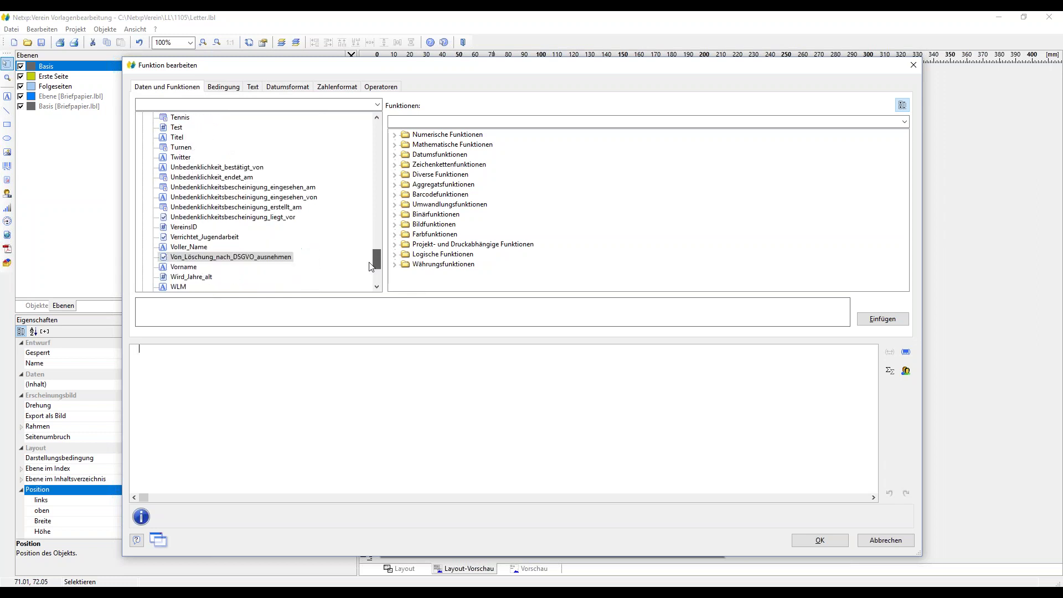
# Insert the variable Vorname into the formatted text through the function editor
pyautogui.click(191, 268)
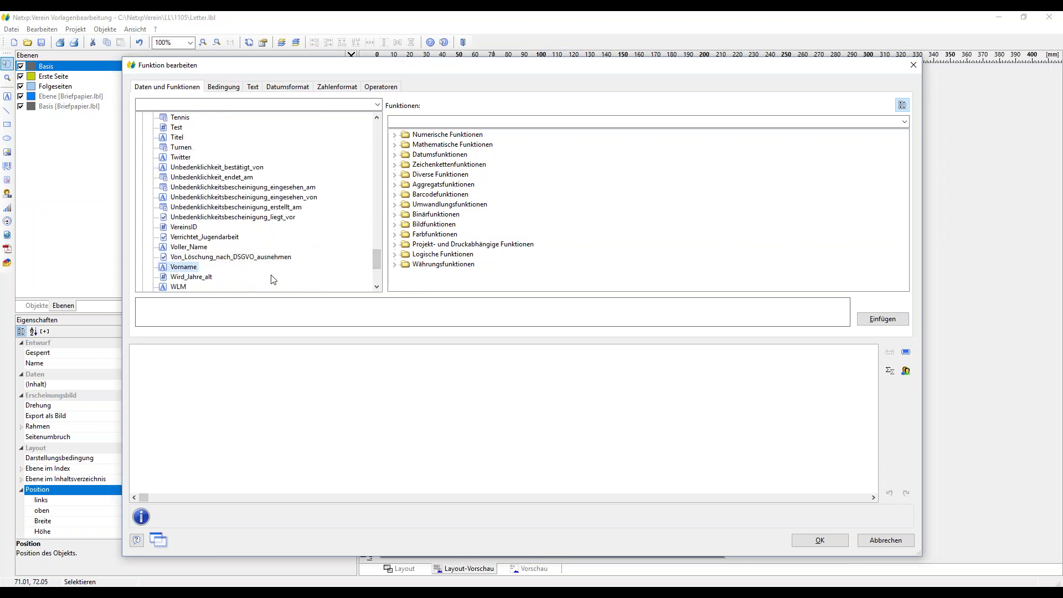
pyautogui.moveTo(189, 272); pyautogui.dragTo(106, 368)
pyautogui.press('Delete')
pyautogui.doubleClick(188, 272)
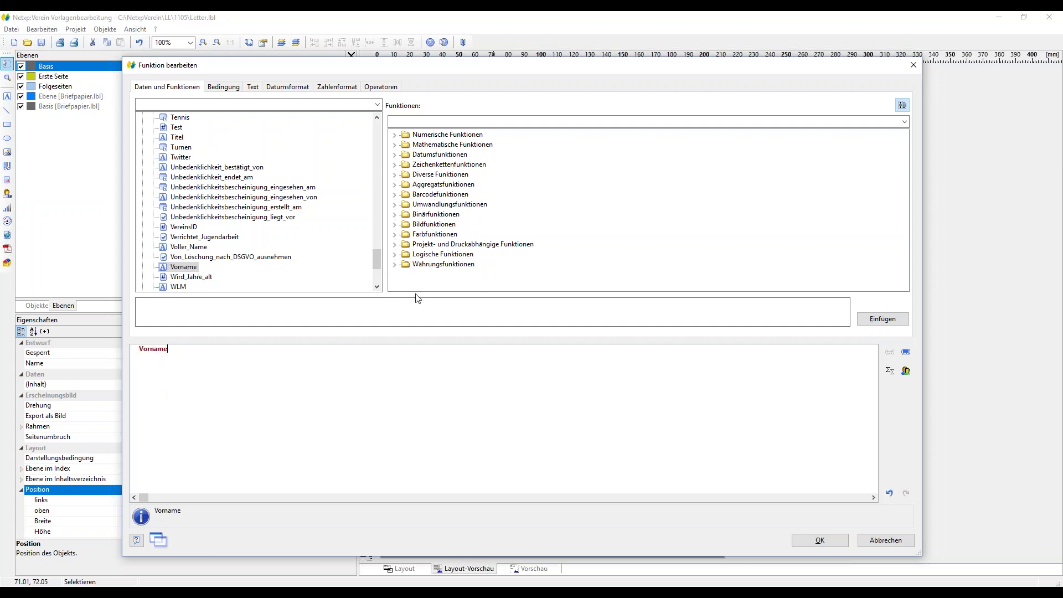
pyautogui.press('Delete')
pyautogui.write('Vorname')
pyautogui.click(838, 546)
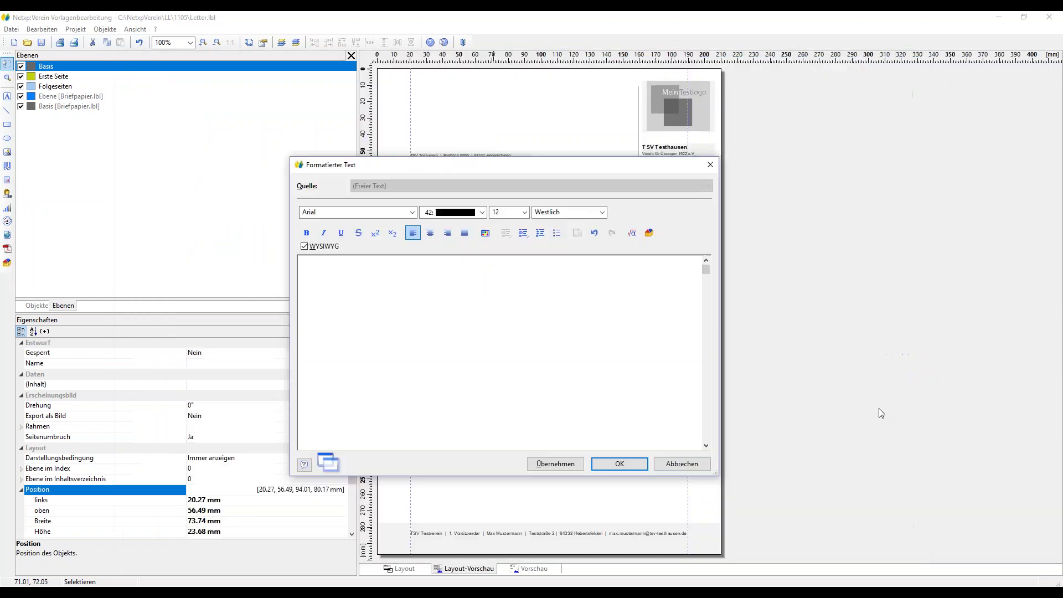
# Add the variable Nachname after Vorname, separated by a space, and apply the text to the address field object
pyautogui.click(395, 260)
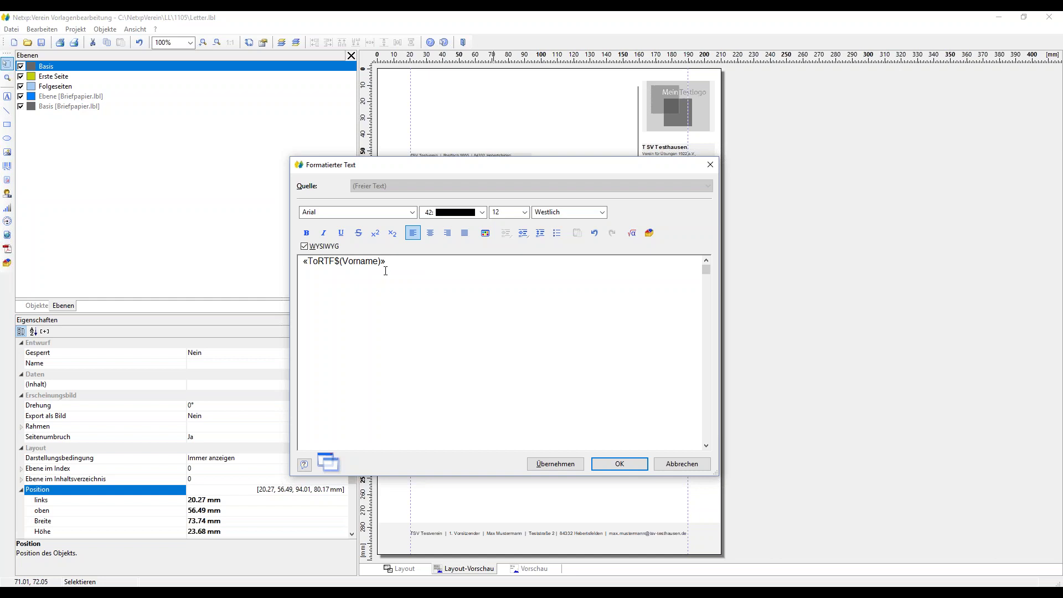
pyautogui.click(630, 233)
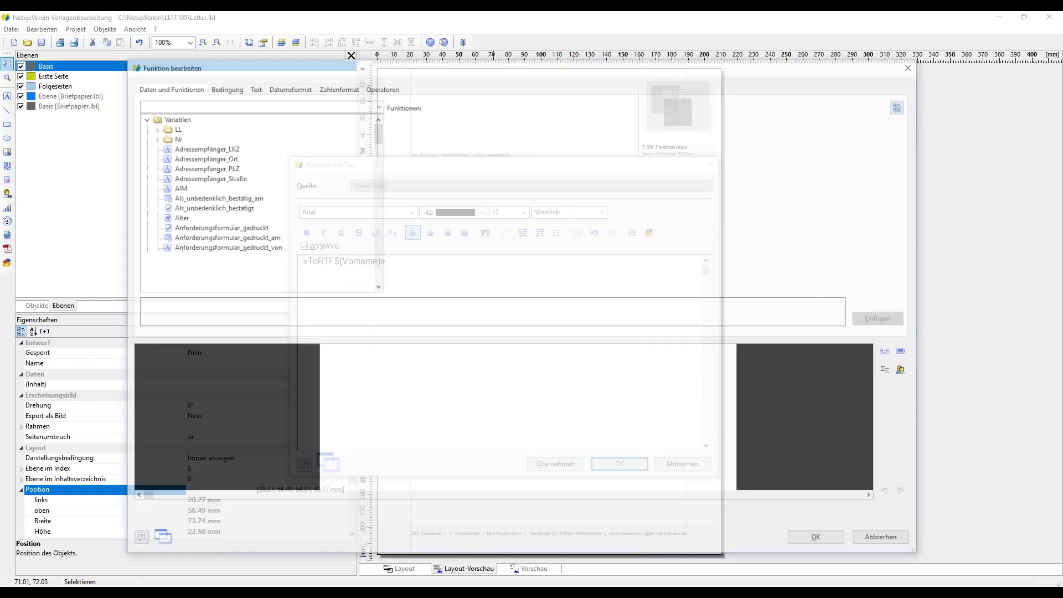
pyautogui.write('nachn')
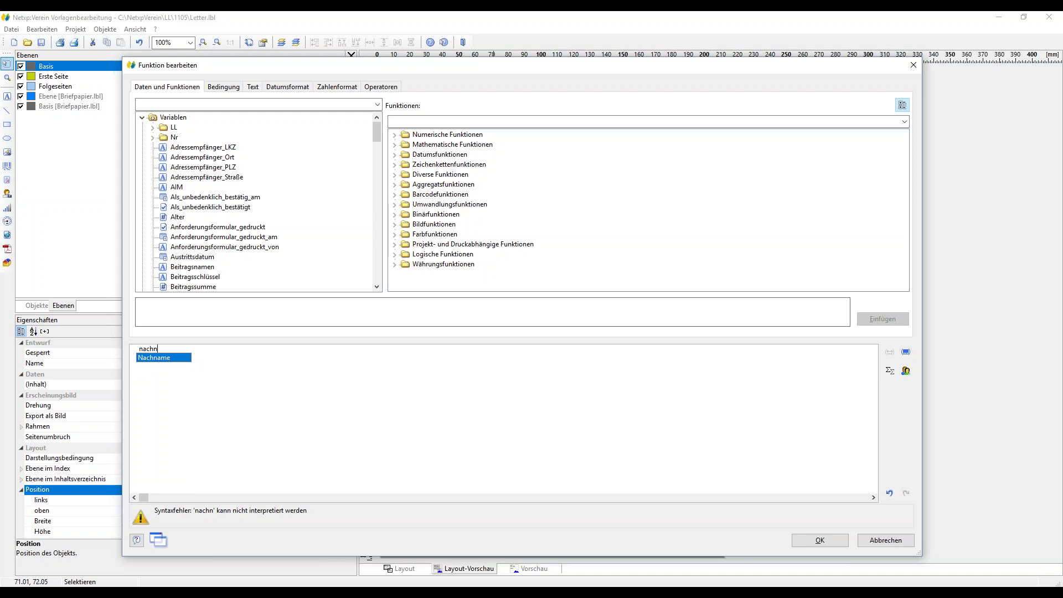
pyautogui.press('Return')
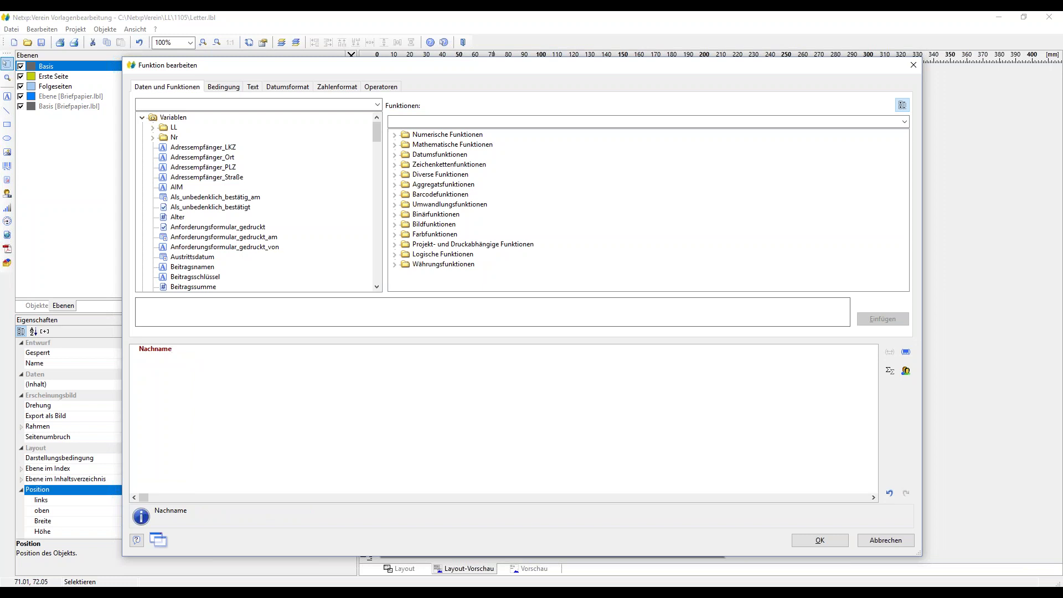
pyautogui.click(818, 540)
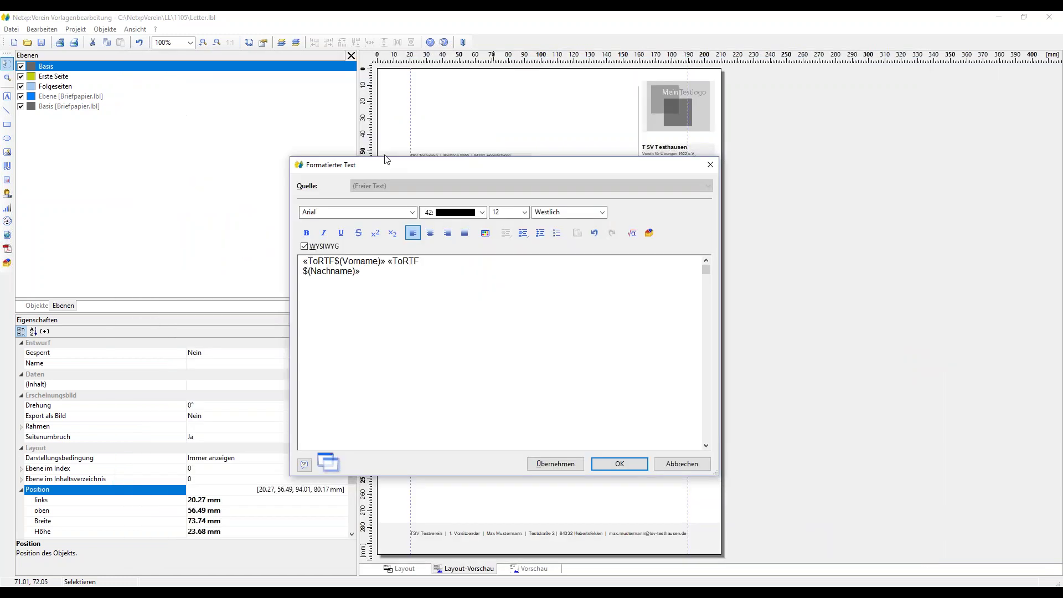
pyautogui.moveTo(536, 170); pyautogui.dragTo(761, 124)
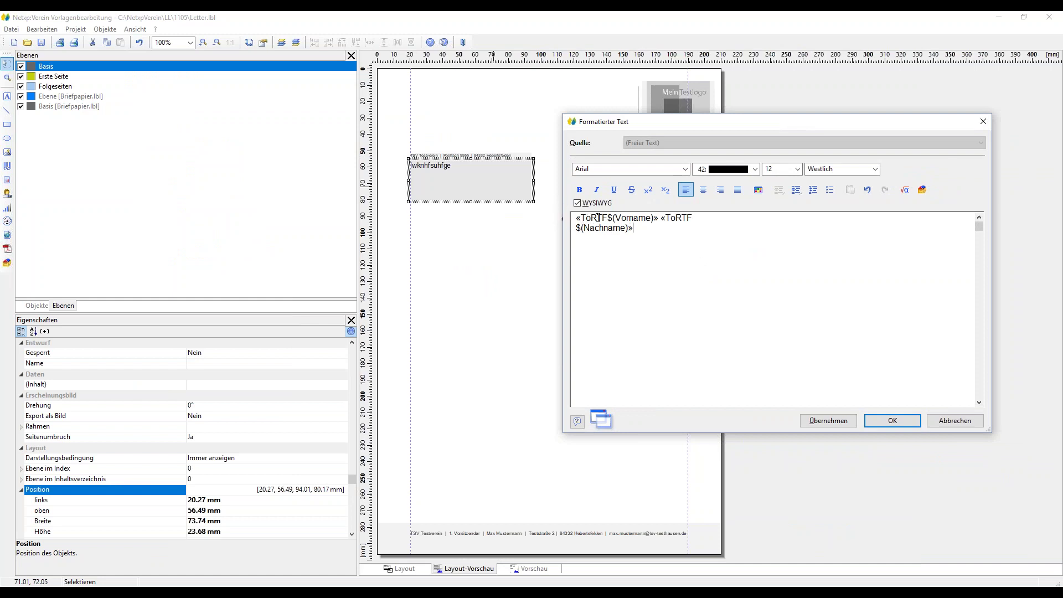
pyautogui.moveTo(576, 218); pyautogui.dragTo(658, 217)
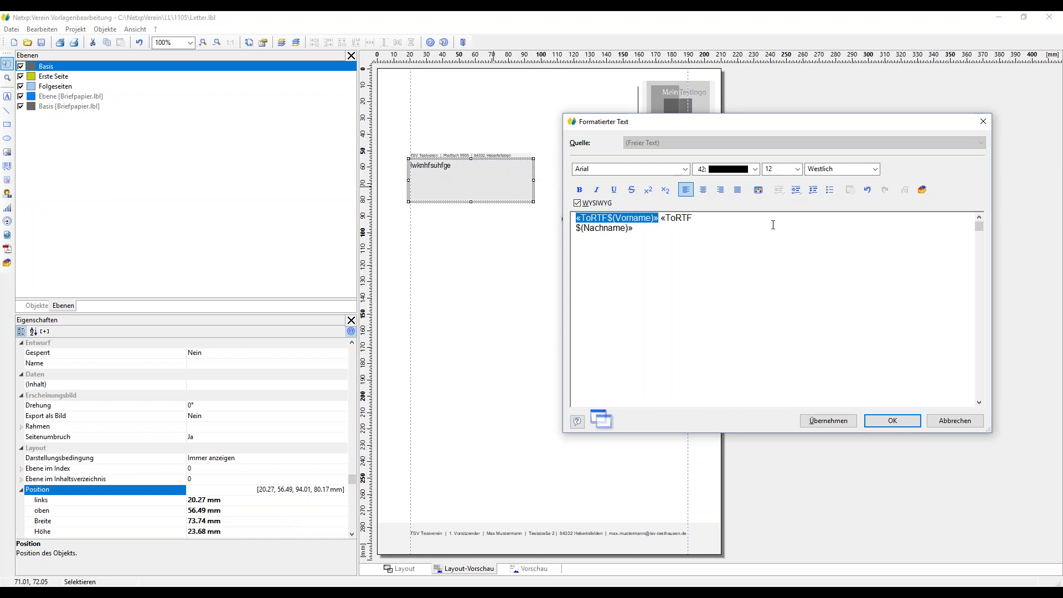
pyautogui.click(908, 421)
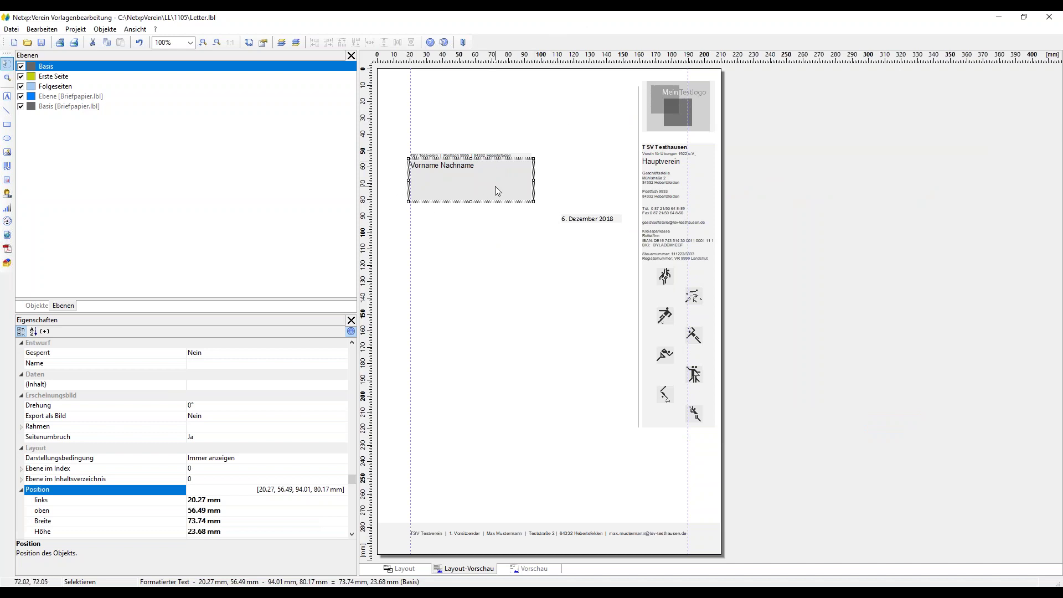
# Add the variable Straße on a new line below the name in the address field's formatted text
pyautogui.doubleClick(495, 185)
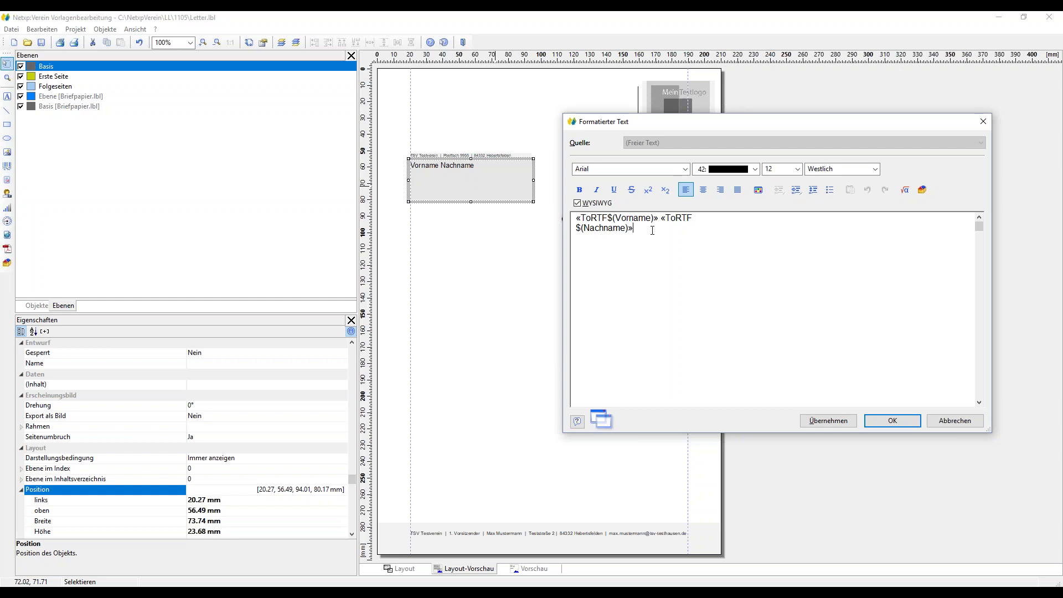
pyautogui.press('Return')
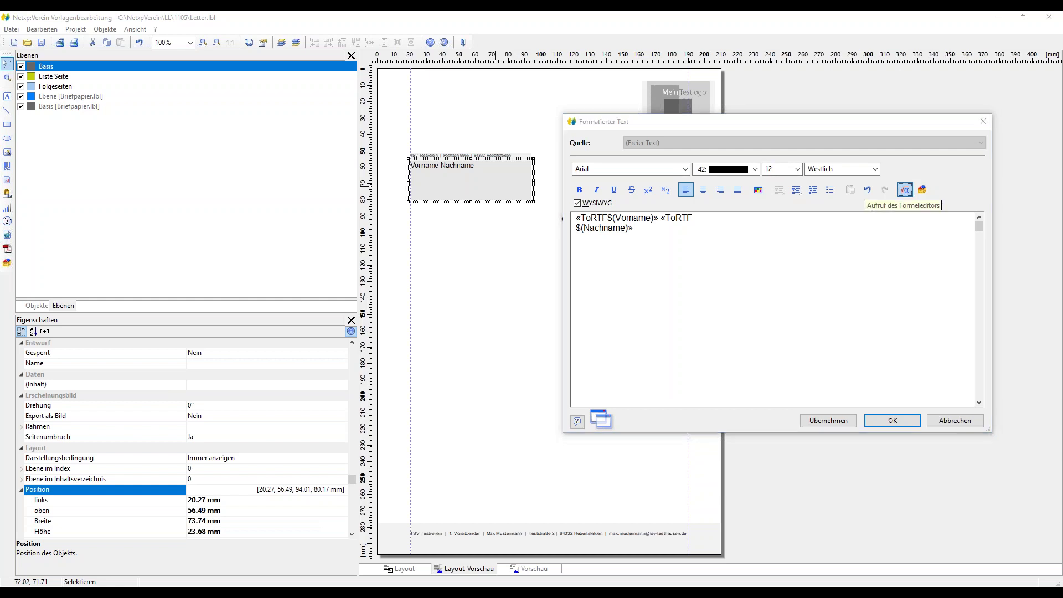
pyautogui.click(904, 191)
pyautogui.write('str')
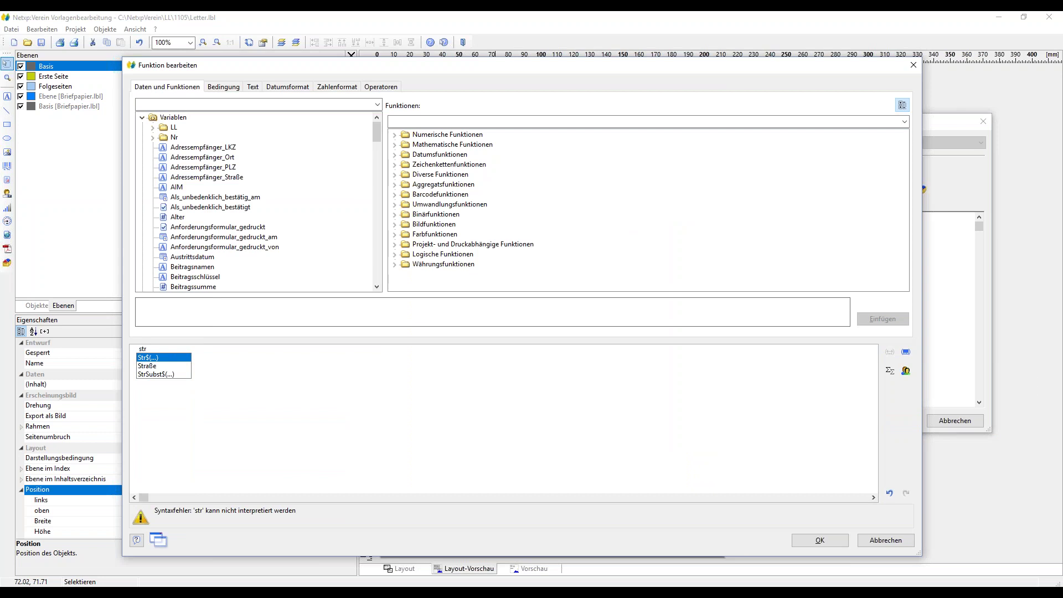
pyautogui.click(147, 366)
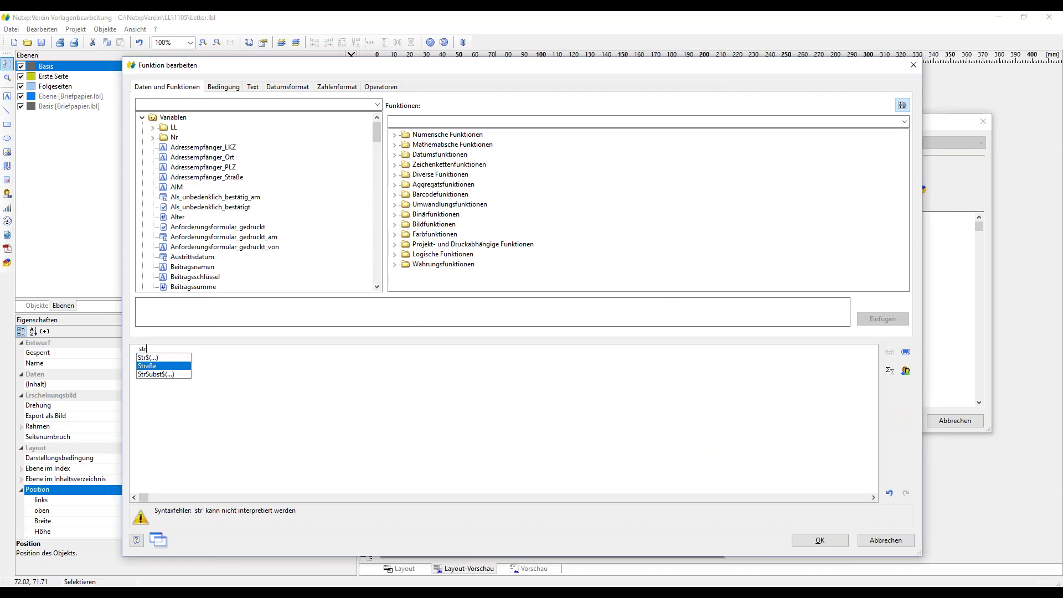
pyautogui.press('Return')
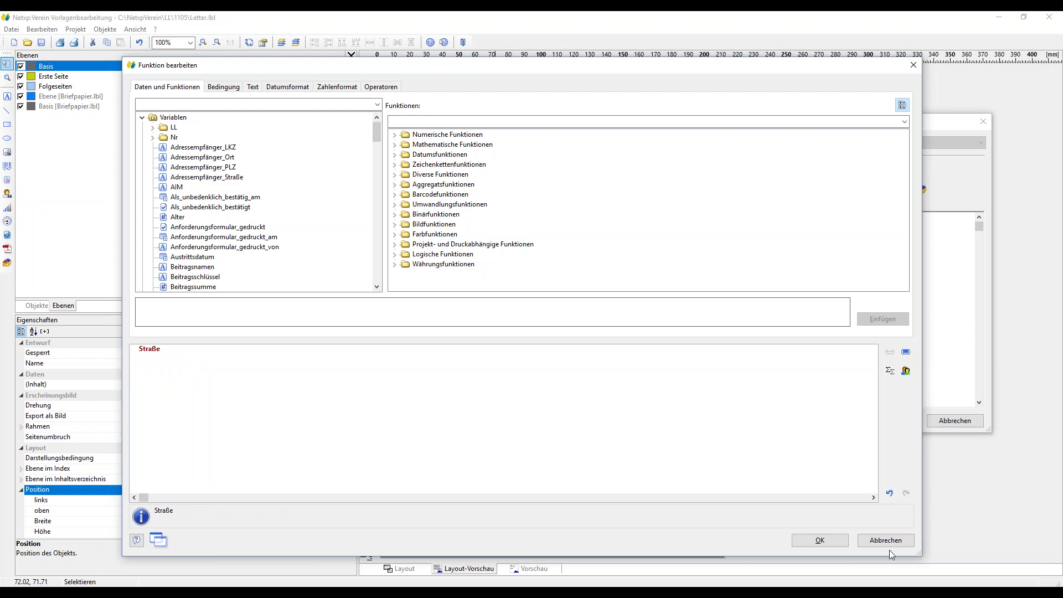
pyautogui.click(819, 540)
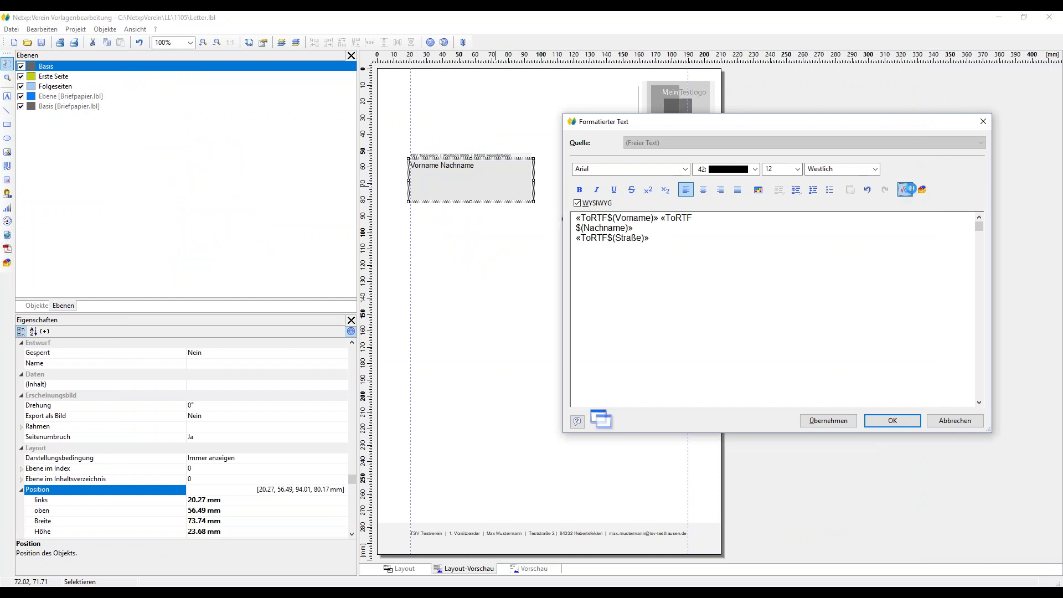
# Insert the variable plz on the line below Straße in the address text
pyautogui.click(906, 189)
pyautogui.write('plz')
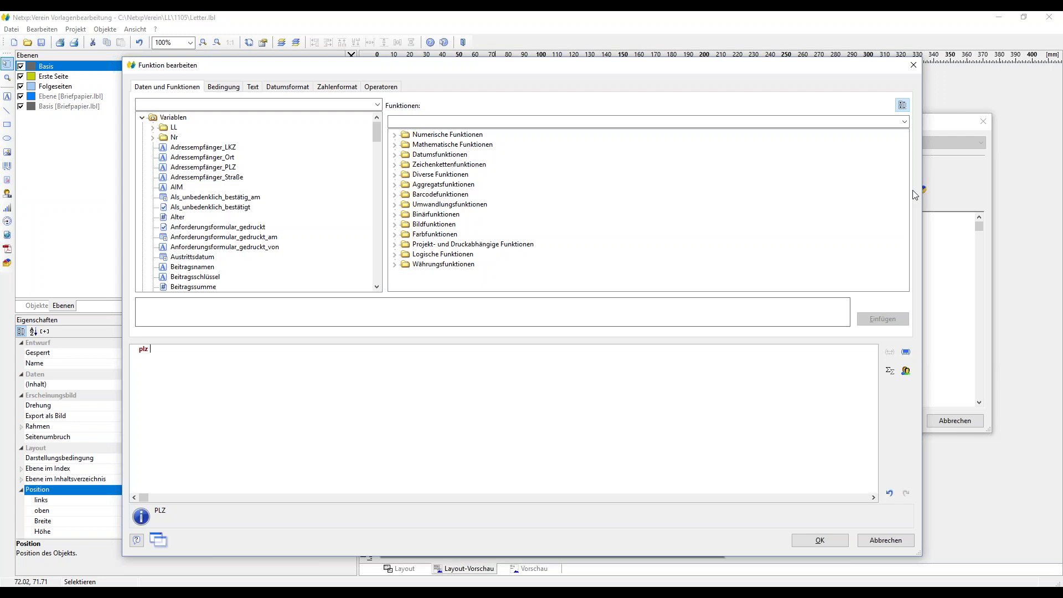
pyautogui.write('ort')
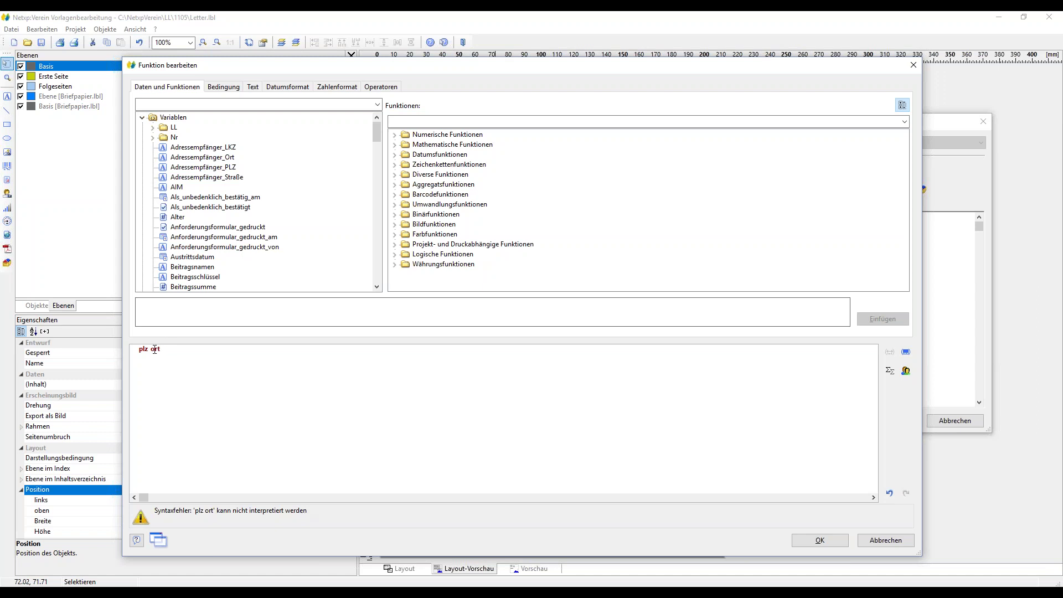
pyautogui.press('BackSpace')
pyautogui.press('BackSpace')
pyautogui.press('BackSpace')
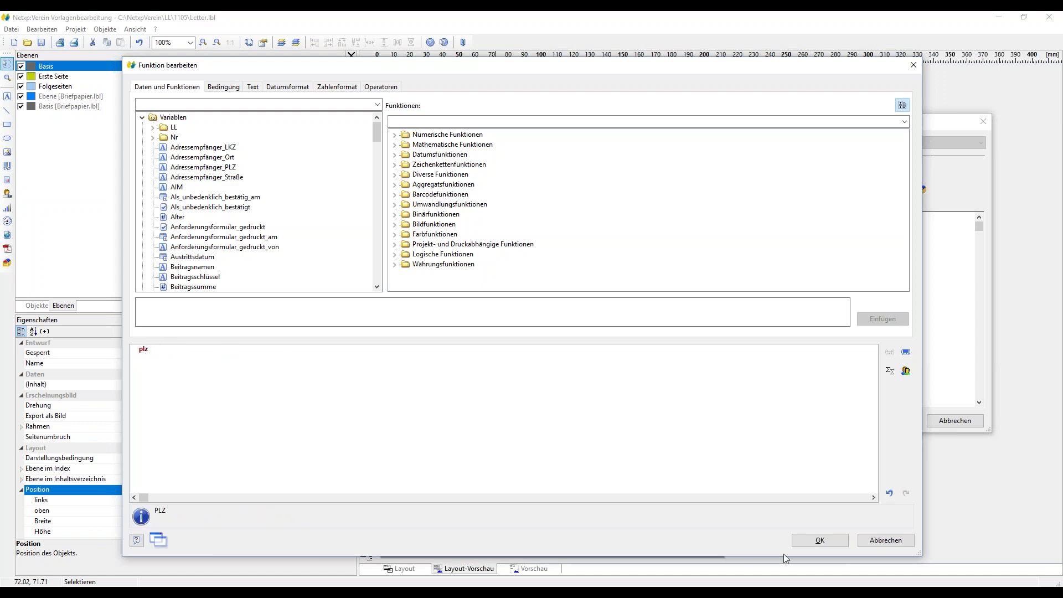
pyautogui.click(819, 540)
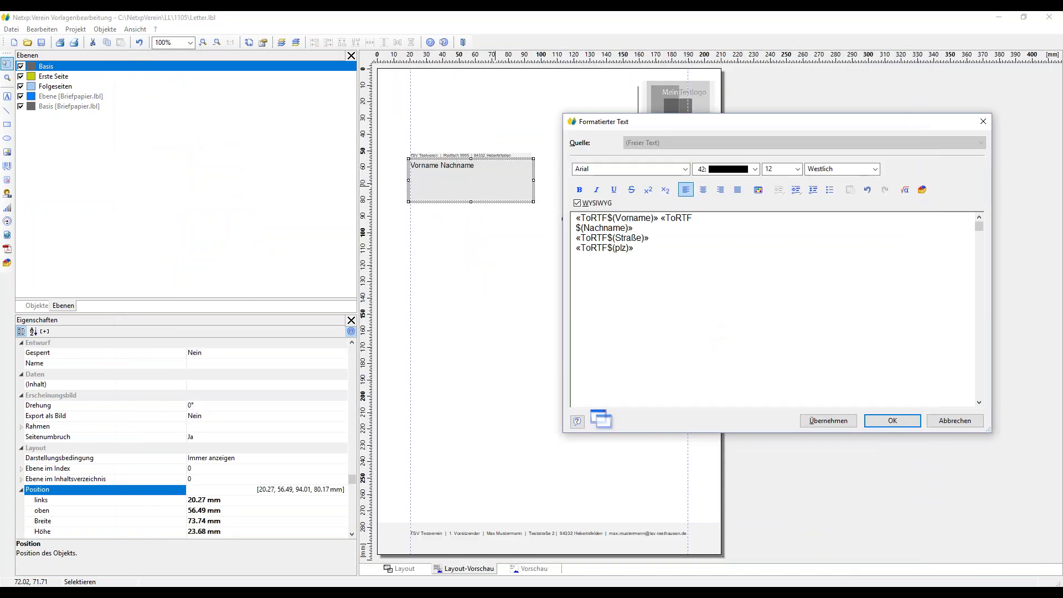
# Add the variable ort after plz, separated by a space, and apply the text to the address field
pyautogui.click(903, 191)
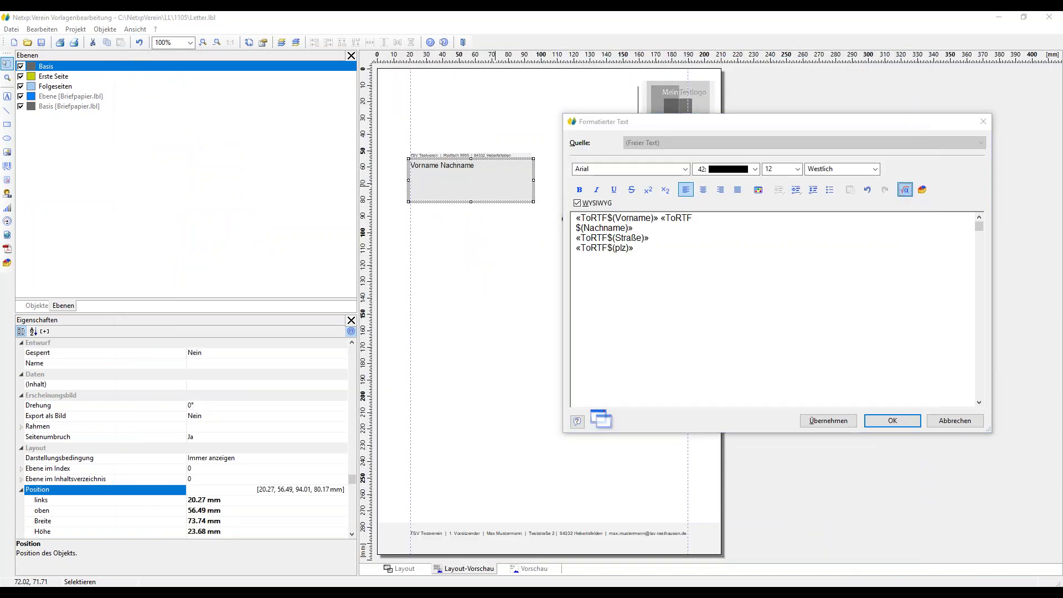
pyautogui.write('ort')
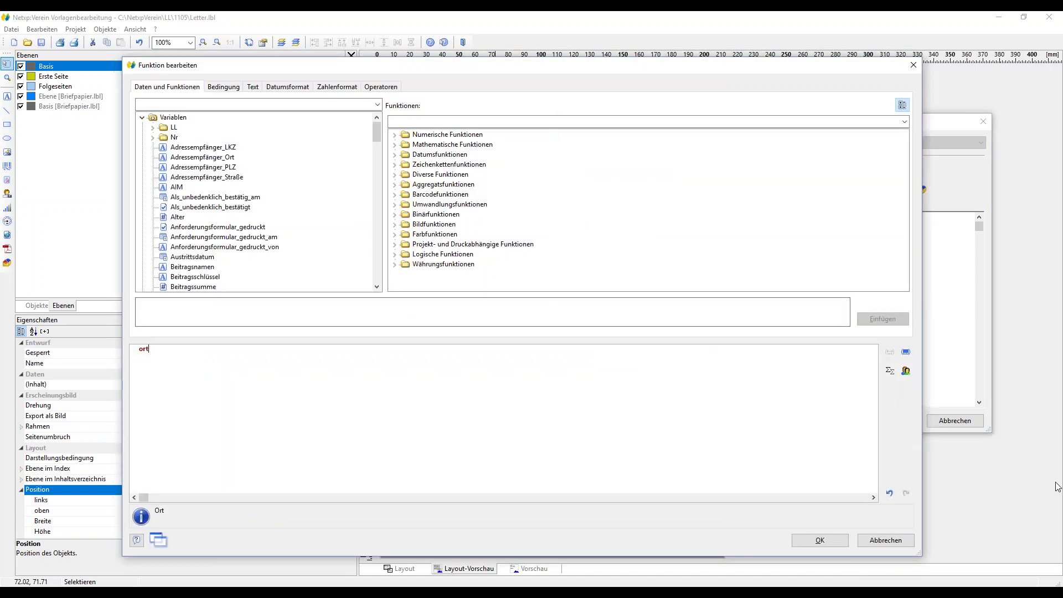
pyautogui.click(819, 540)
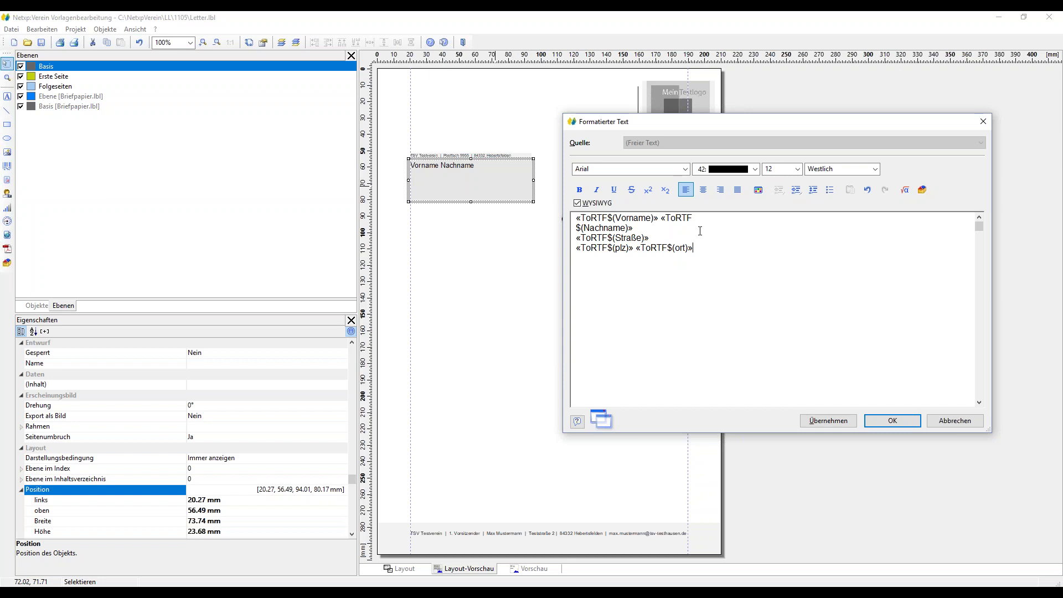
pyautogui.click(892, 422)
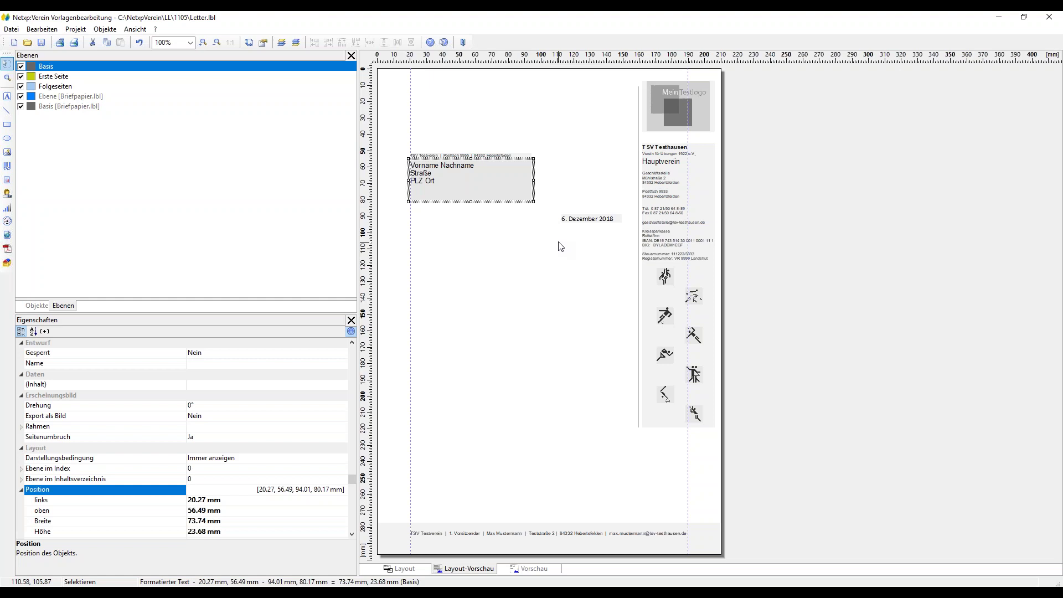
# Draw a formatted text object about 135 × 187 mm below the address field containing "Einladung zur Weihnachtsfeier"
pyautogui.click(7, 183)
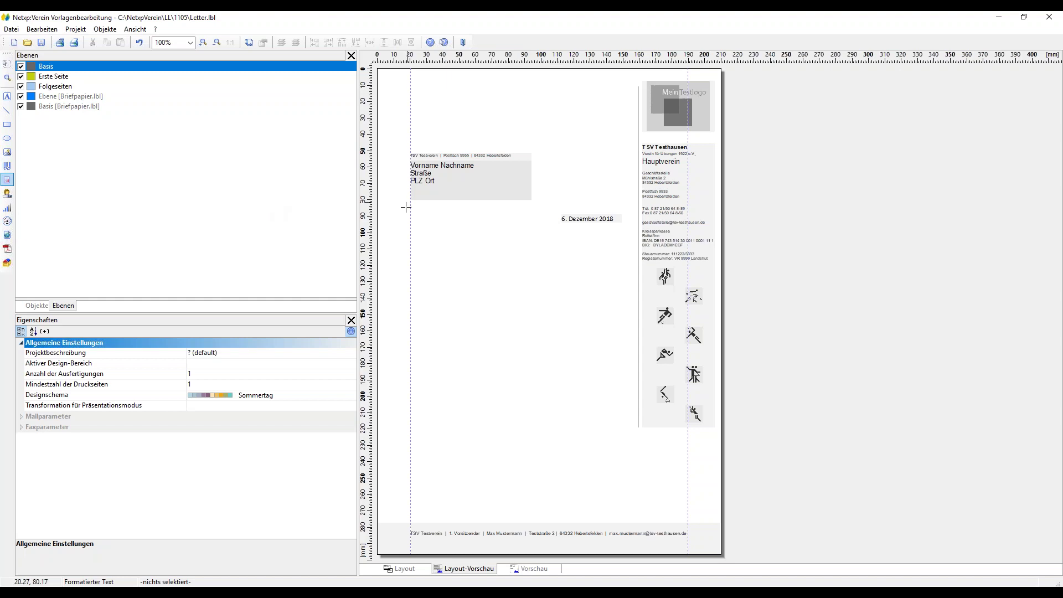
pyautogui.moveTo(411, 211); pyautogui.dragTo(631, 518)
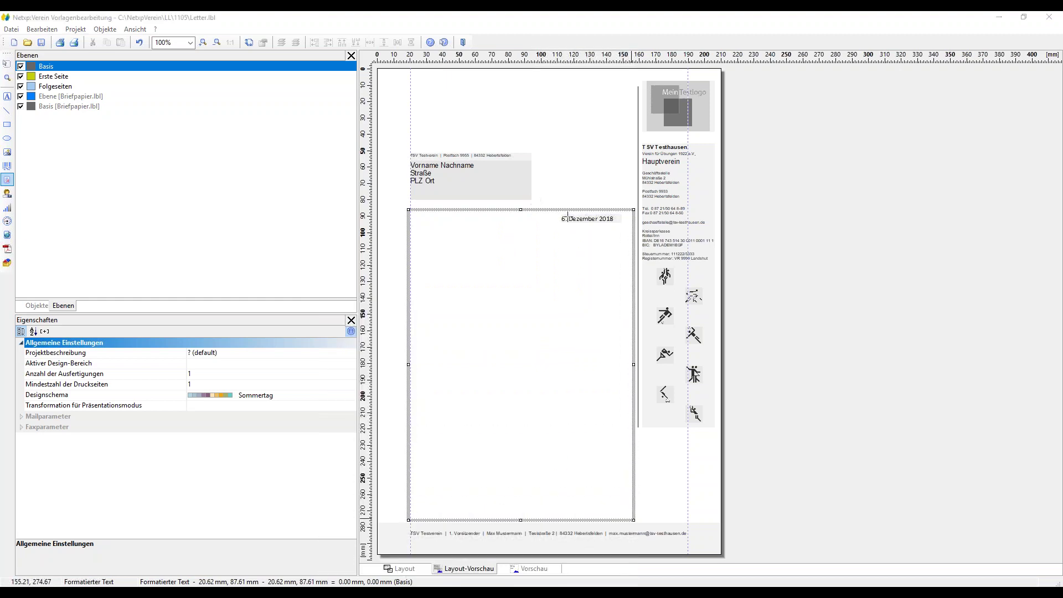
pyautogui.moveTo(682, 129)
pyautogui.mouseDown()
pyautogui.moveTo(848, 246)
pyautogui.moveTo(612, 245)
pyautogui.moveTo(683, 196)
pyautogui.moveTo(726, 112)
pyautogui.moveTo(671, 126)
pyautogui.moveTo(686, 138)
pyautogui.mouseUp()
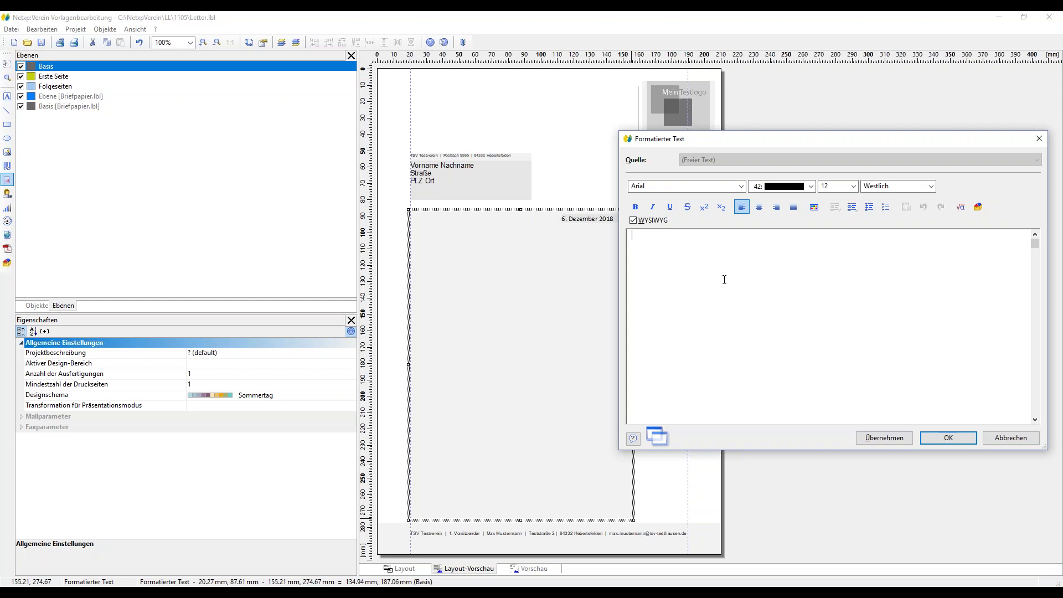
pyautogui.write('Einladung zur Weihnachtsfeier')
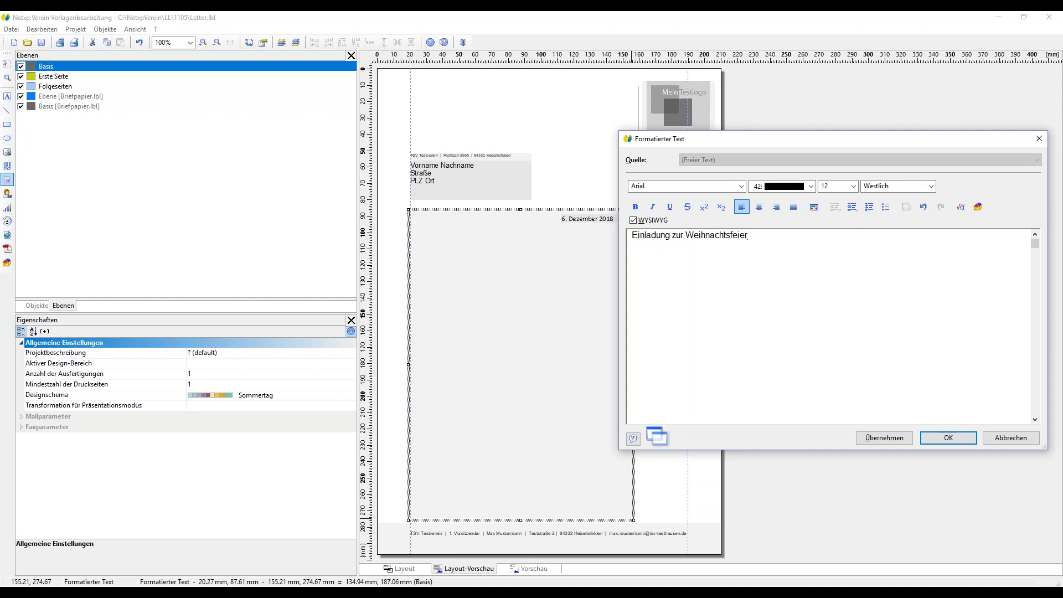
pyautogui.press('Return')
pyautogui.click(935, 438)
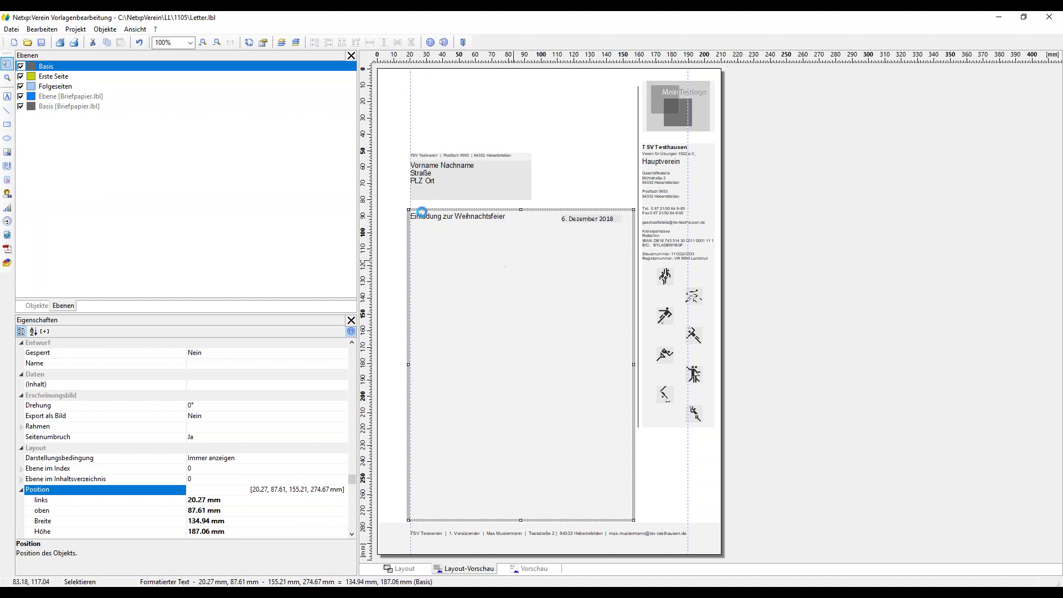
# Format the line "Einladung zur Weihnachtsfeier" in the letter body as bold
pyautogui.doubleClick(585, 219)
pyautogui.click(749, 235)
pyautogui.moveTo(775, 237); pyautogui.dragTo(632, 235)
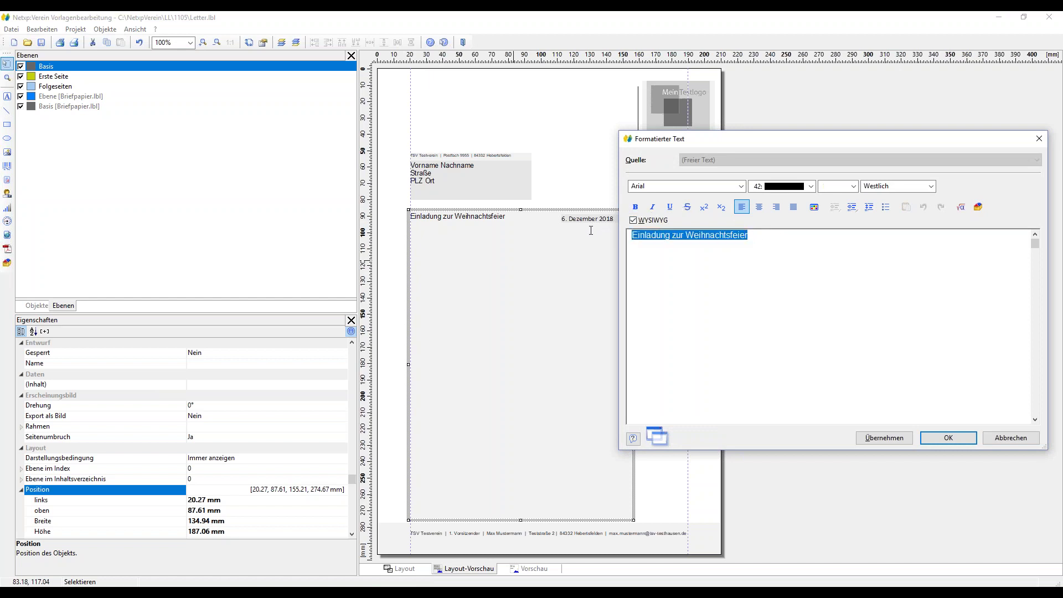
pyautogui.click(636, 207)
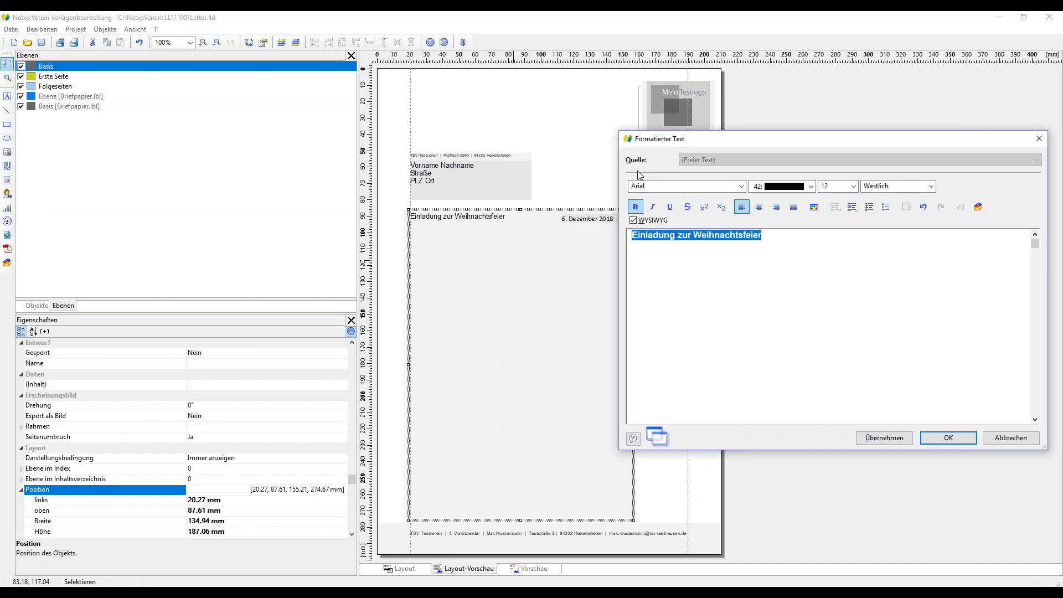
pyautogui.click(837, 187)
pyautogui.click(934, 437)
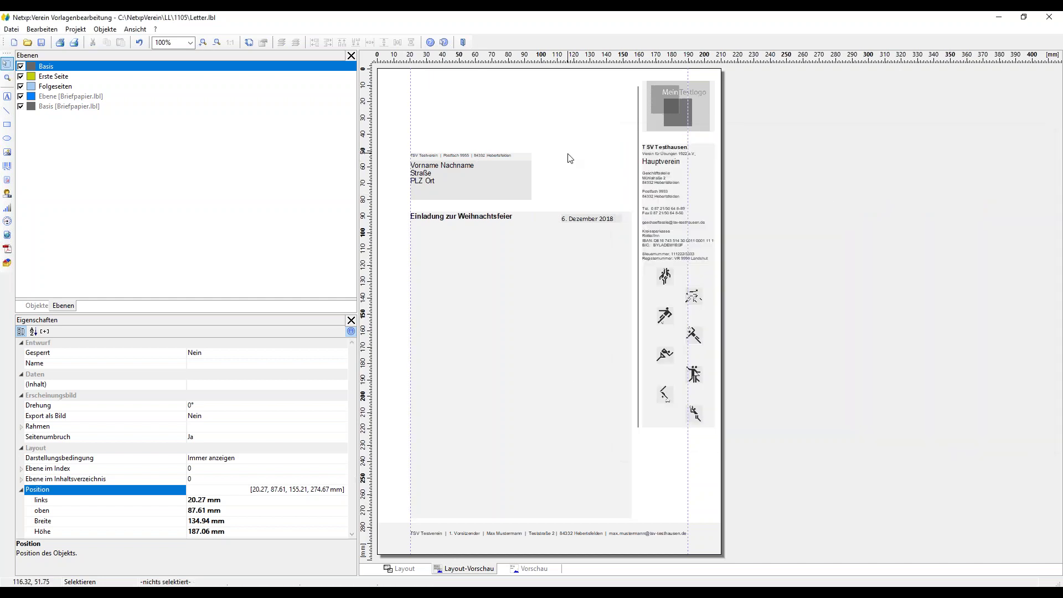
# Place a horizontal guide along the date line and nudge the letter body object down to 89.01 mm from the page top
pyautogui.click(443, 221)
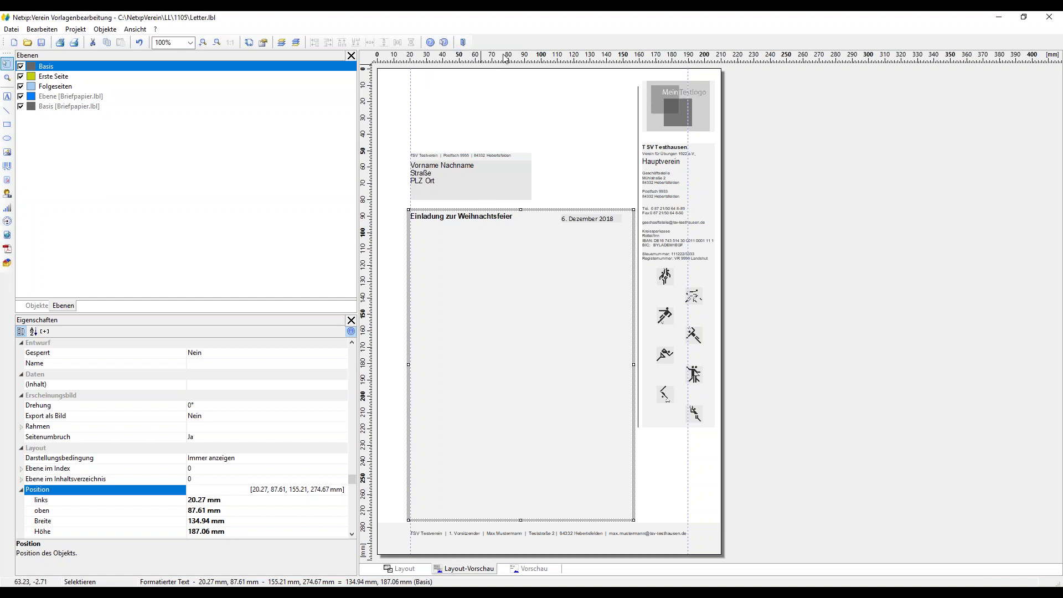
pyautogui.moveTo(502, 58); pyautogui.dragTo(523, 221)
pyautogui.press('Down')
pyautogui.press('Down')
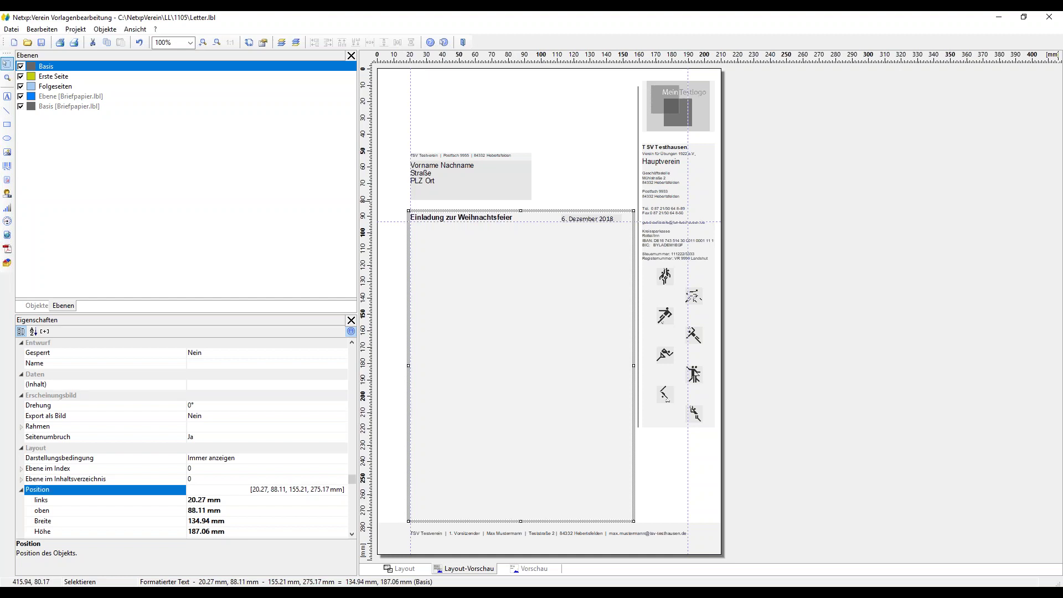
pyautogui.press('Down')
pyautogui.press('Down')
pyautogui.press('Down')
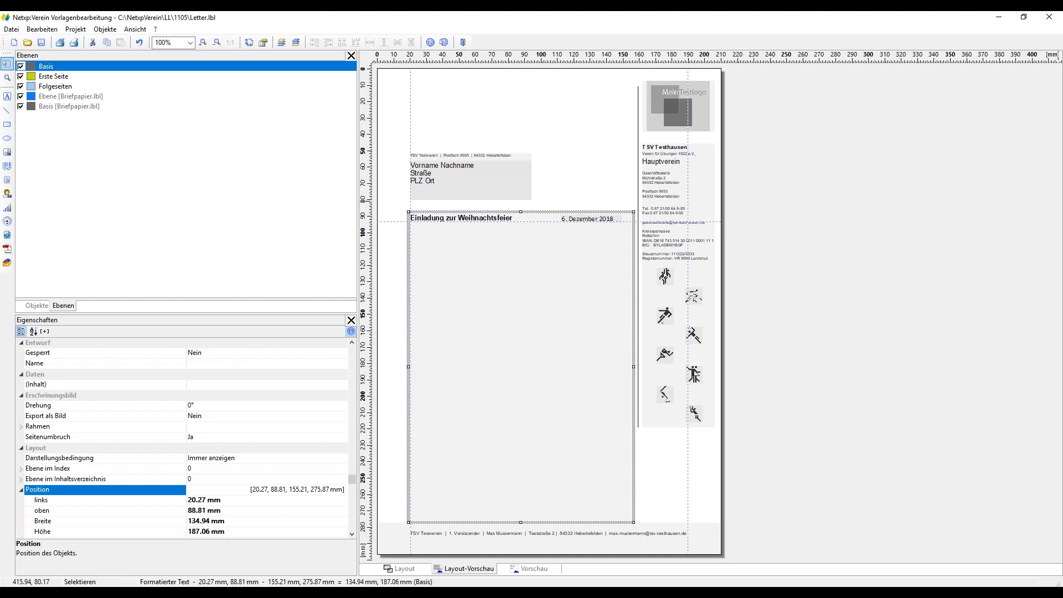
pyautogui.press('Down')
# Start the salutation "Hallo" in non-bold text below the heading of the letter body, leaving a blank line between
pyautogui.doubleClick(519, 324)
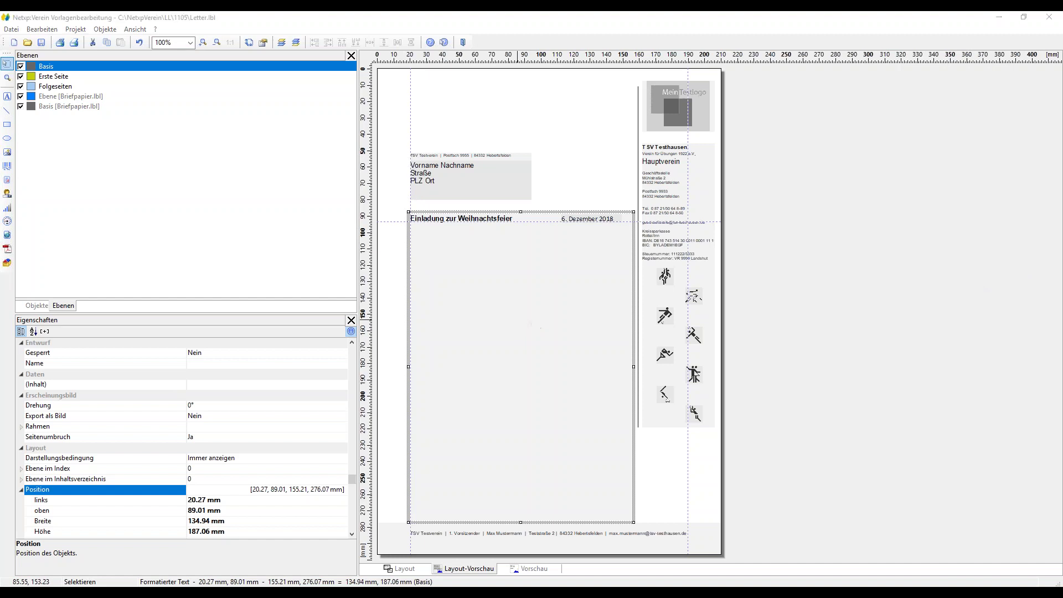
pyautogui.moveTo(814, 142); pyautogui.dragTo(431, 98)
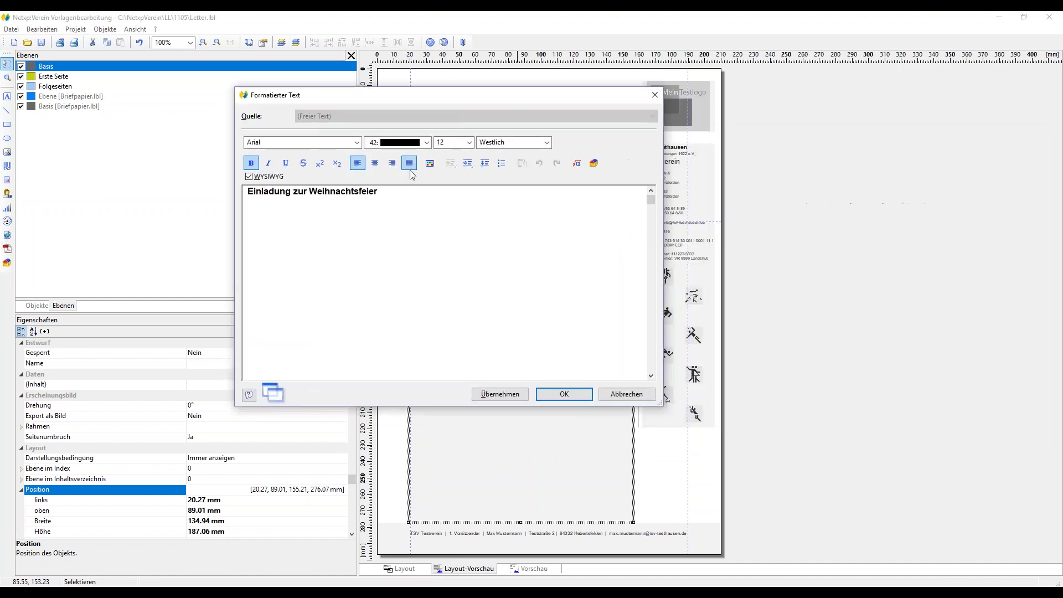
pyautogui.press('Return')
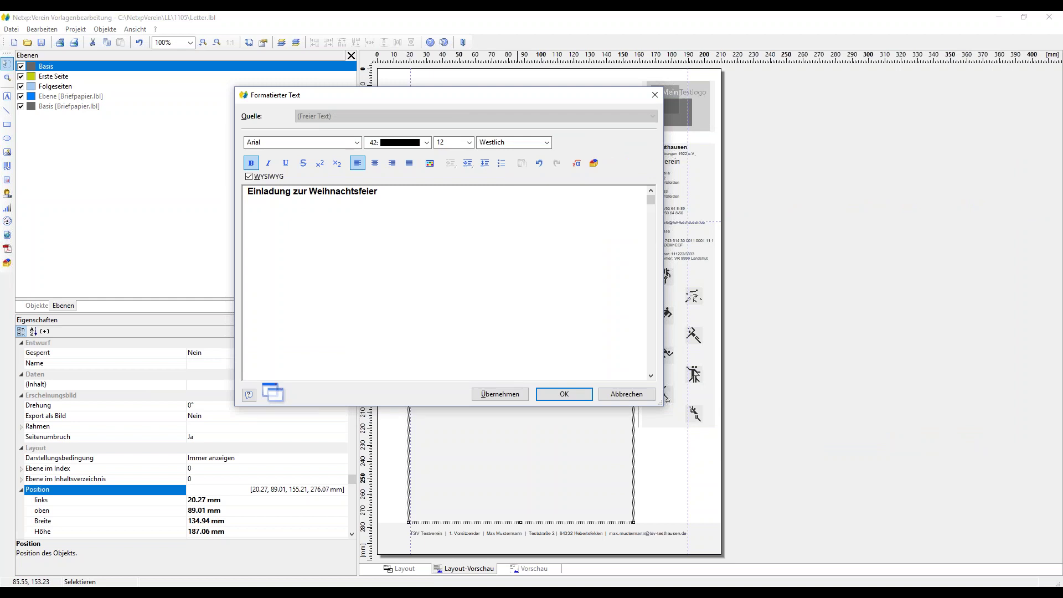
pyautogui.write('Ha')
pyautogui.press('BackSpace')
pyautogui.press('BackSpace')
pyautogui.hotkey('ctrl', 'b')
pyautogui.write('Hallo')
# Insert the variable vorname after "Hallo" through the function editor and end the salutation with a comma
pyautogui.click(576, 163)
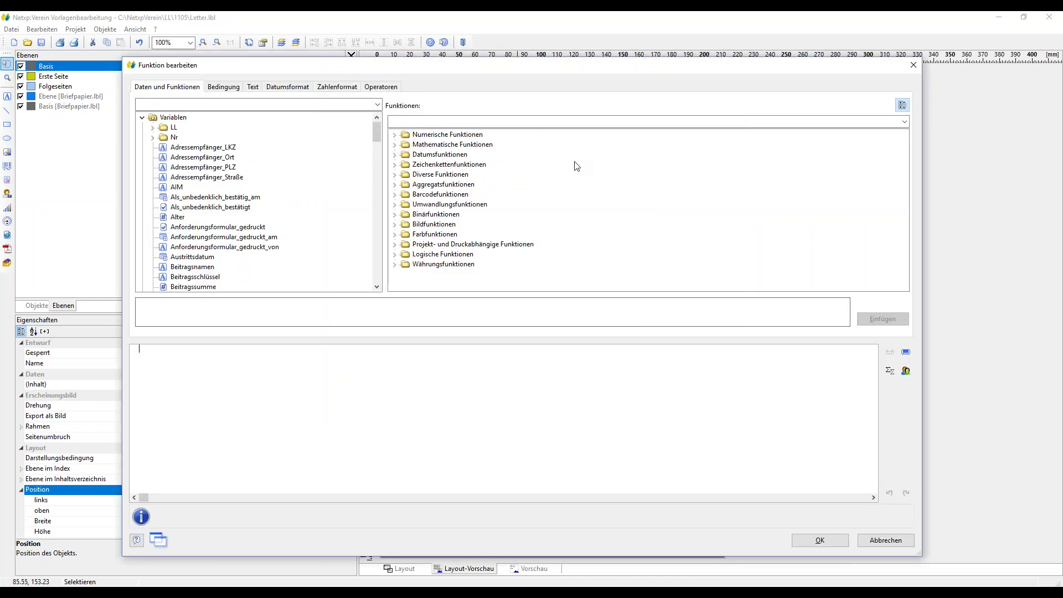
pyautogui.write('vorname')
pyautogui.click(820, 541)
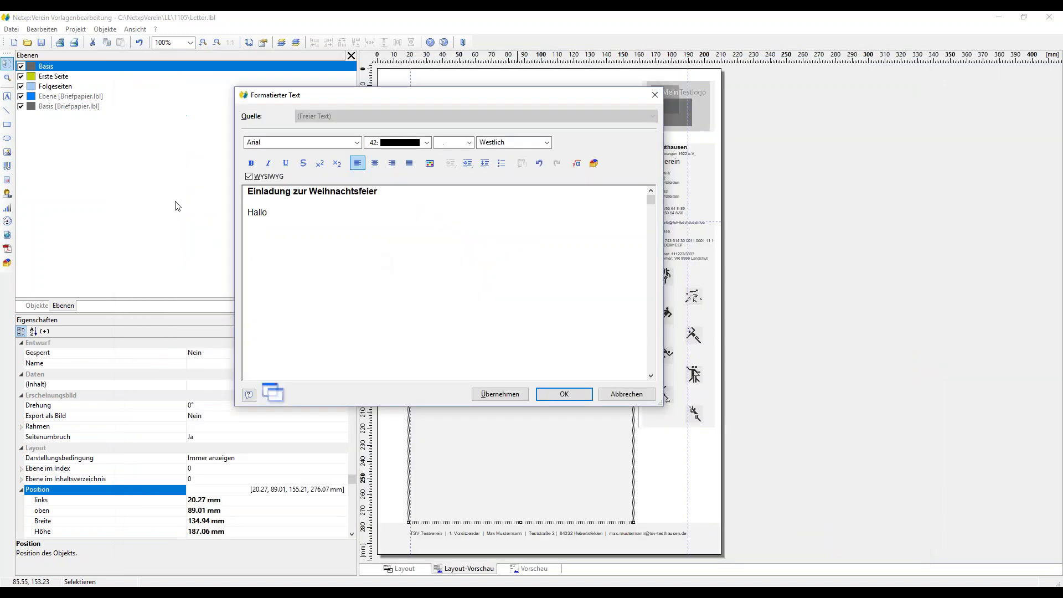
pyautogui.write(',')
pyautogui.press('Return')
# Write "gerne laden wir Dich zur Weihnachtsfeier ein." below the salutation and the closing "Freundliche Grüße" further down
pyautogui.write('g')
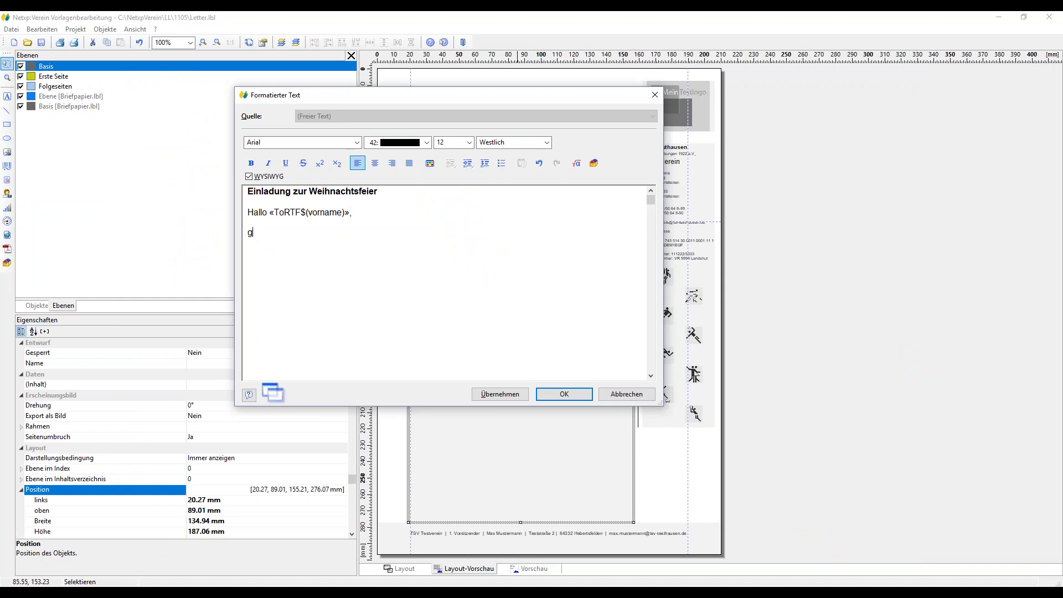
pyautogui.write('erne laden wir Dich zur Weihnachts')
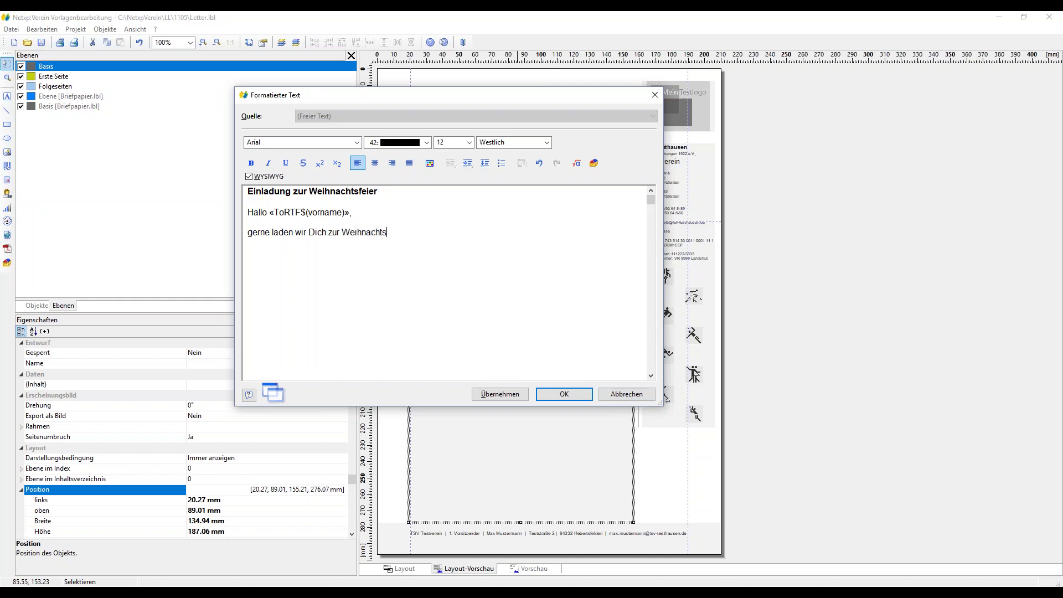
pyautogui.write('feier ein')
pyautogui.write('Freu')
pyautogui.write('n')
pyautogui.write('dliche Grü')
pyautogui.write('ße')
pyautogui.press('Return')
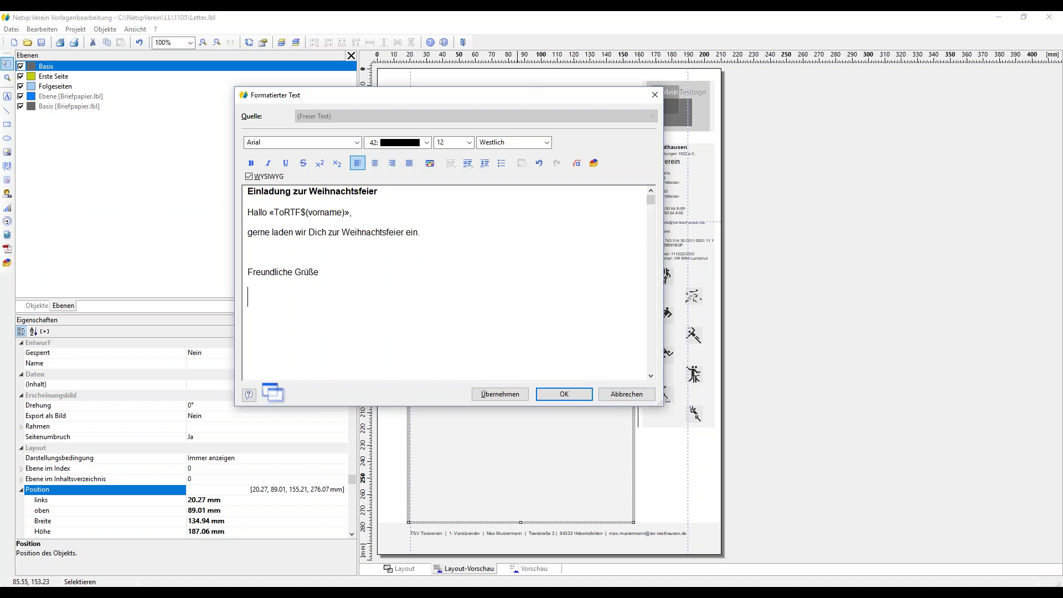
# Add the postscript "p.s. Übrigens die Beiträge werden am 02.01.2019 eingezogen. Deine hinterlegte IBAN ist die" below the closing
pyautogui.write('p.s. Übrigend')
pyautogui.press('BackSpace')
pyautogui.write('s die Beiträge werden am 02.01.2019 eingezogen. Deine H')
pyautogui.press('BackSpace')
pyautogui.write('hi')
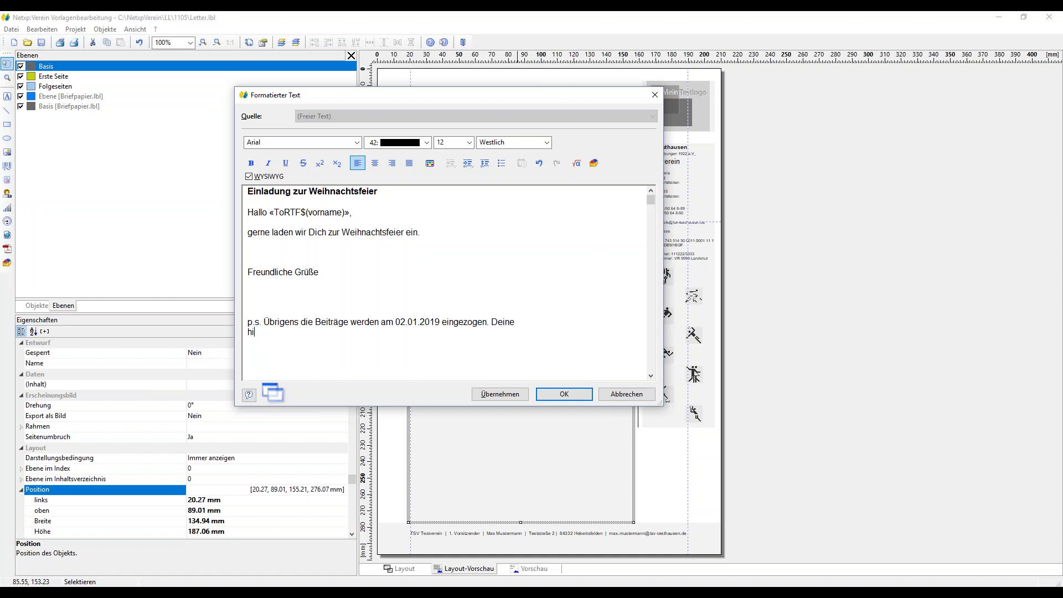
pyautogui.write('nterlegte IBAN ist die')
# Insert the variable iban at the end of the postscript sentence through the function editor
pyautogui.click(573, 164)
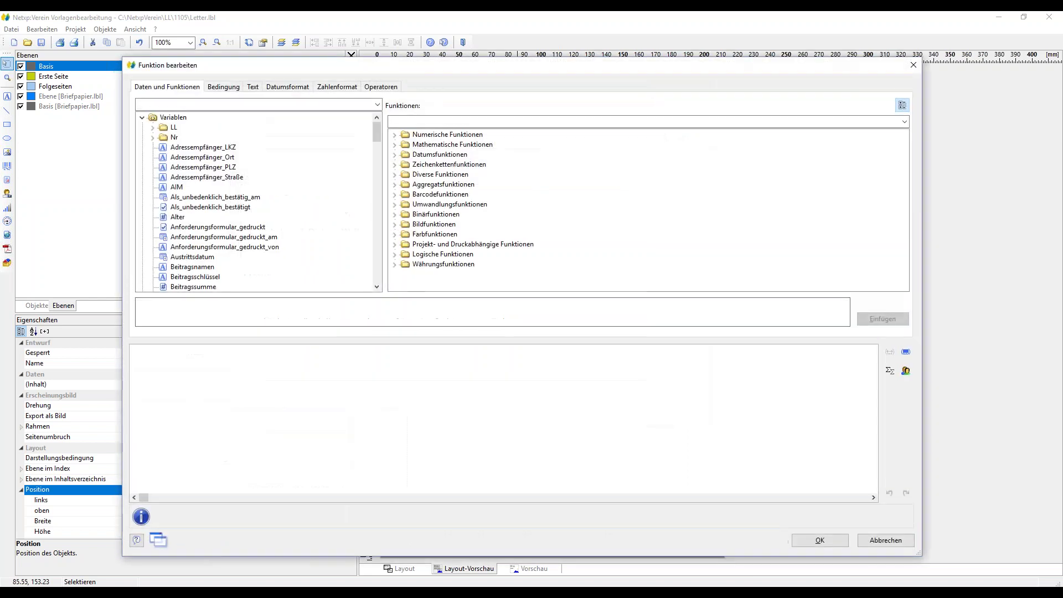
pyautogui.write('iban')
pyautogui.click(800, 540)
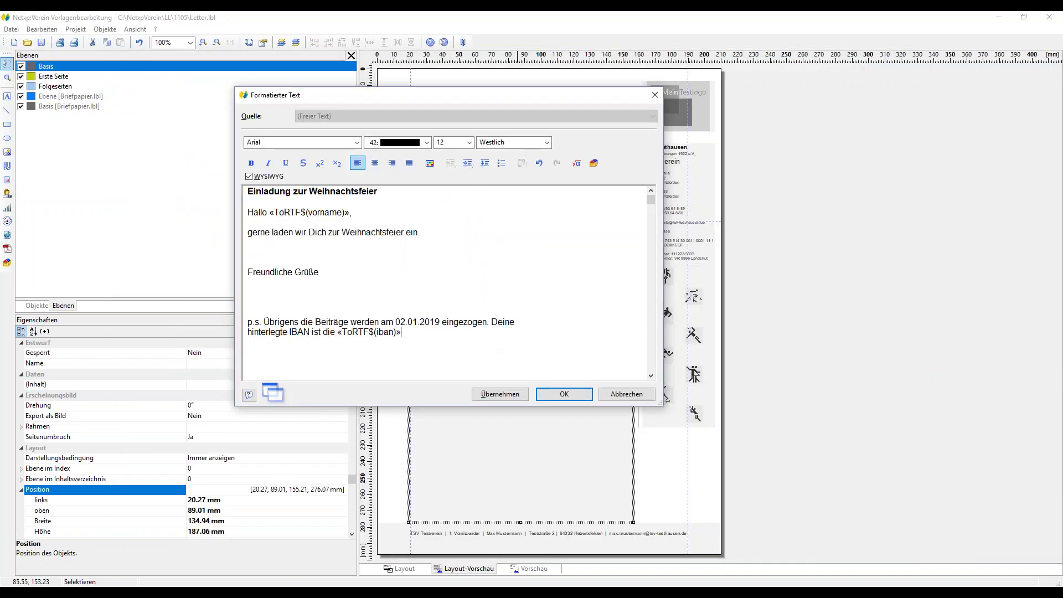
# Complete the postscript after the IBAN variable with ". Passt die noch, wenn nicht bitte ich Dich um eine kurze Nachricht.," and apply the text
pyautogui.write('. Passt')
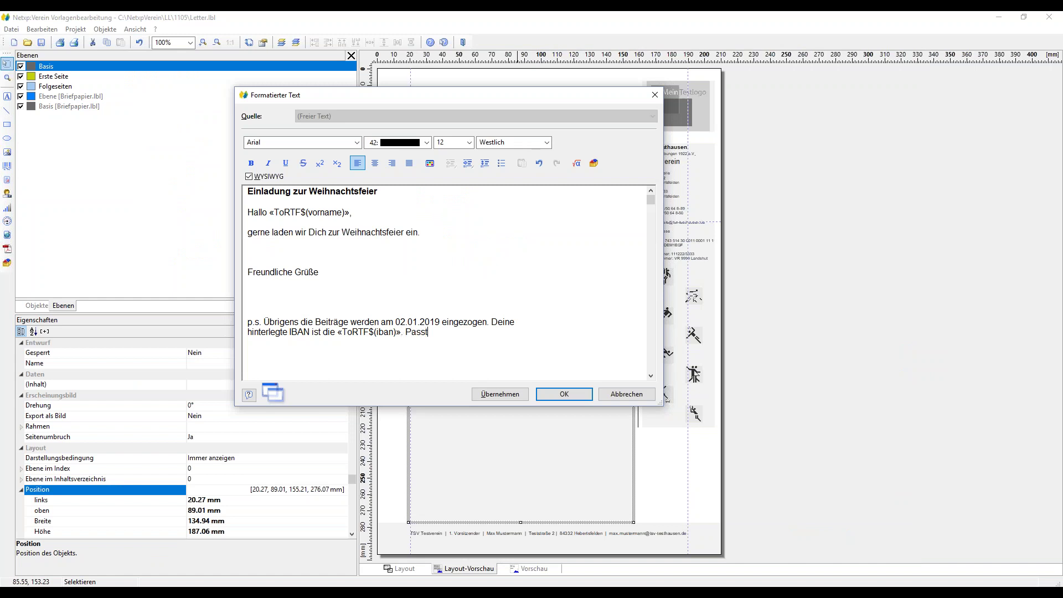
pyautogui.write(' die noch, wenn nicht bitt')
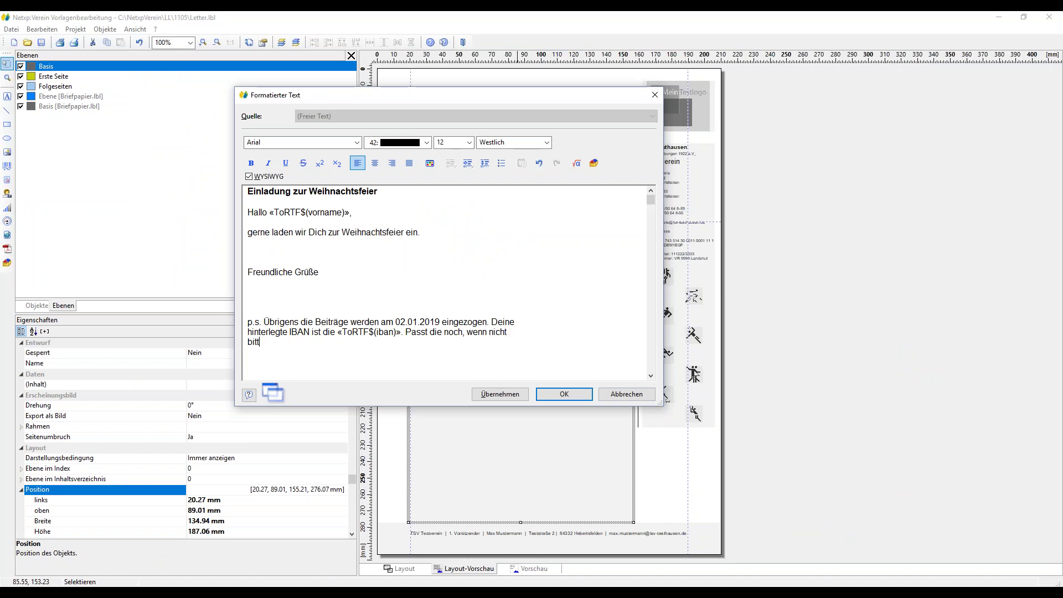
pyautogui.write('e ich Dich um eine k')
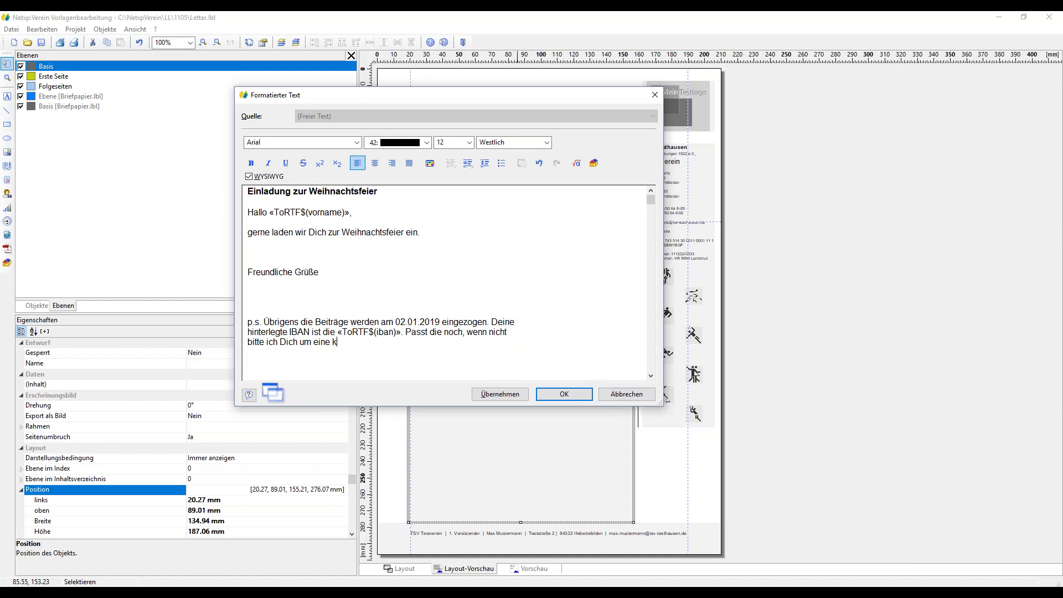
pyautogui.write('urze Nachricht.,')
pyautogui.click(571, 396)
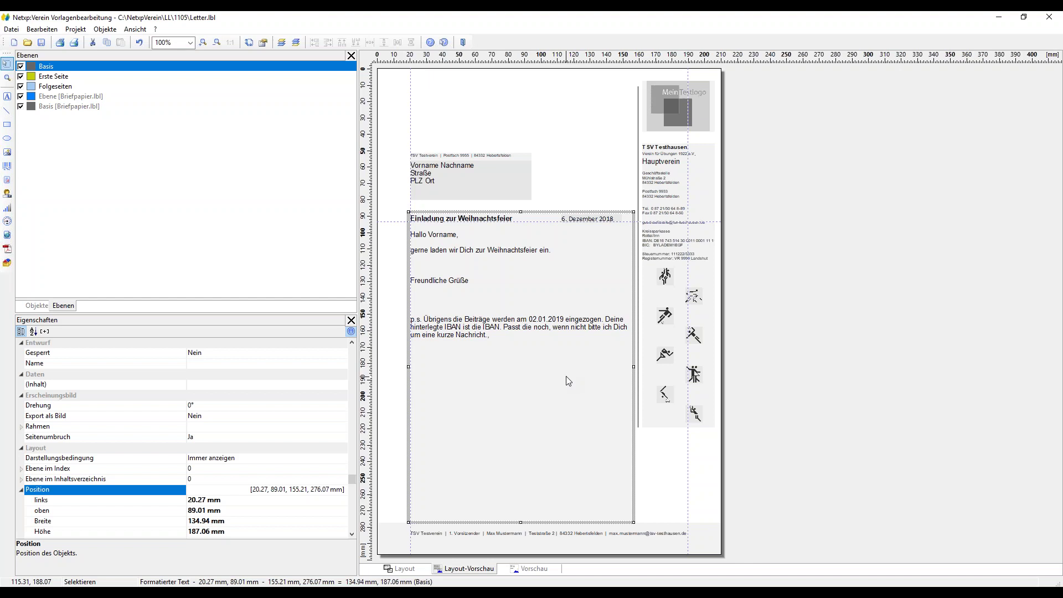
# Add the sender's first name below the closing "Freundliche Grüße" in the letter body, leaving blank lines between for a signature
pyautogui.doubleClick(483, 285)
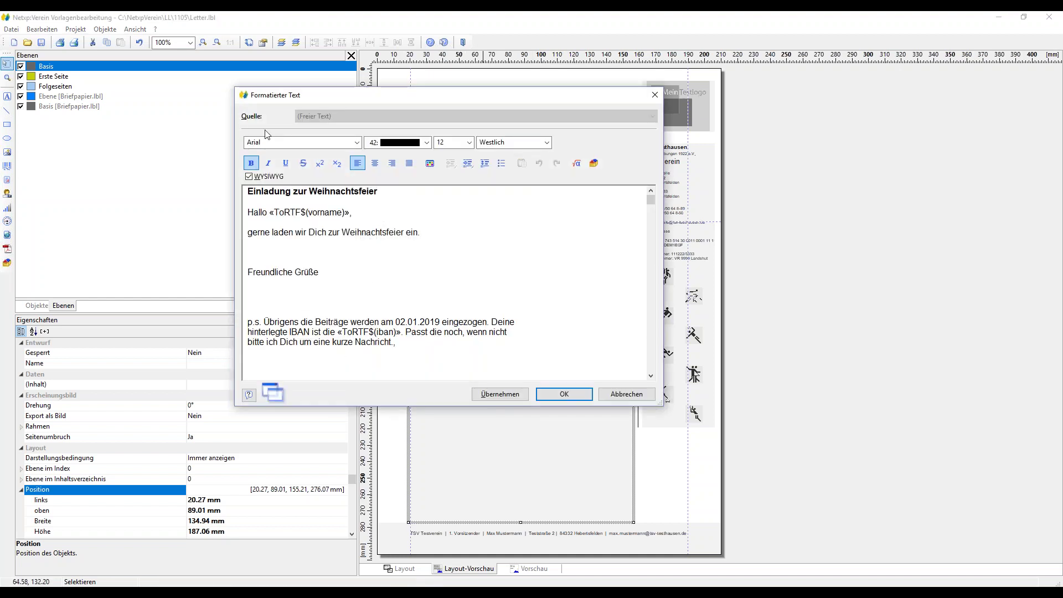
pyautogui.click(311, 268)
pyautogui.press('Return')
pyautogui.press('Return')
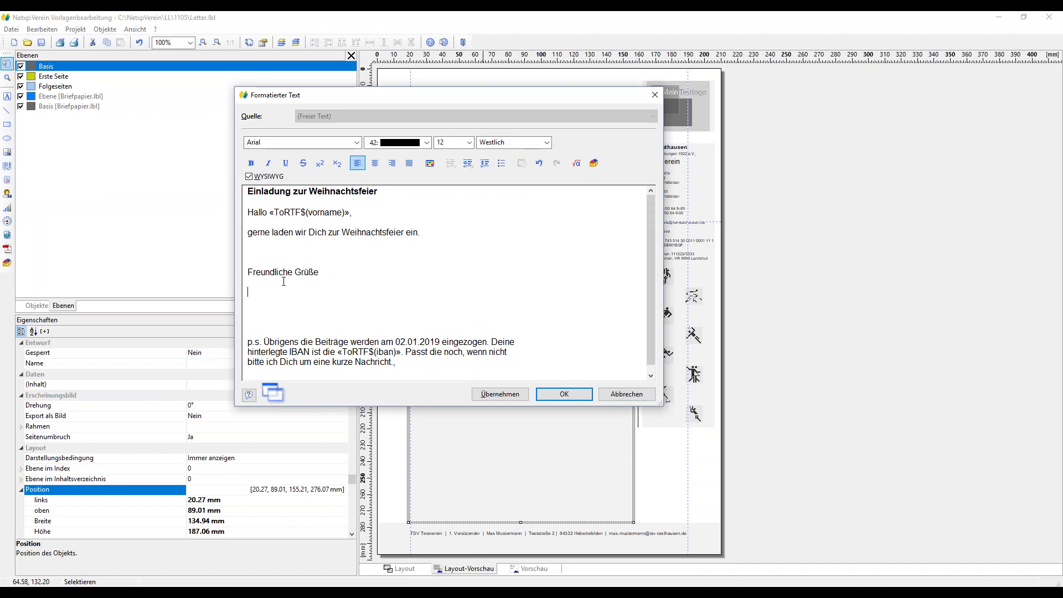
pyautogui.press('Return')
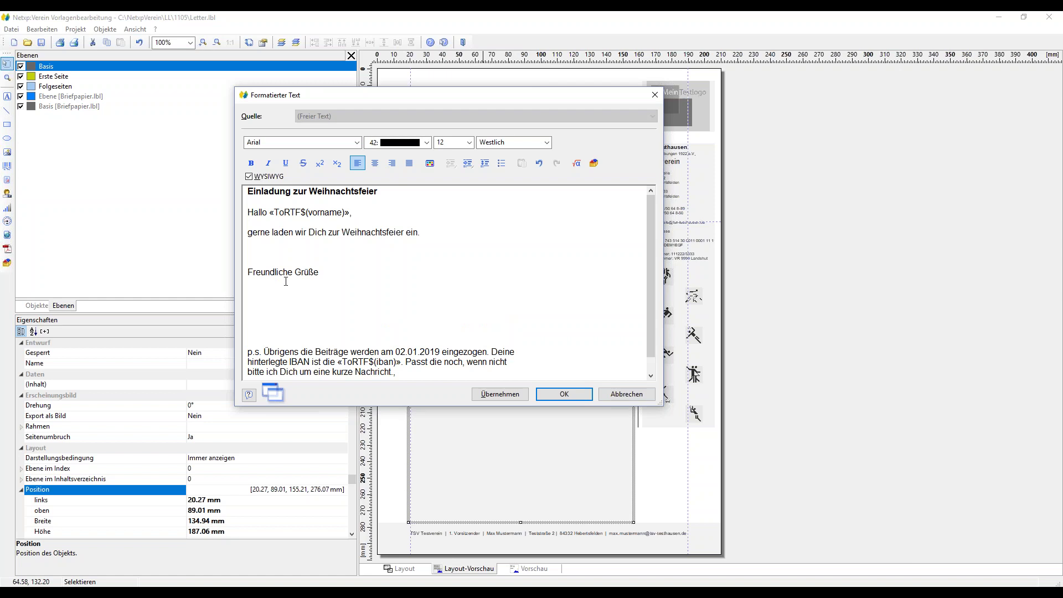
pyautogui.press('Return')
pyautogui.write('Christoph')
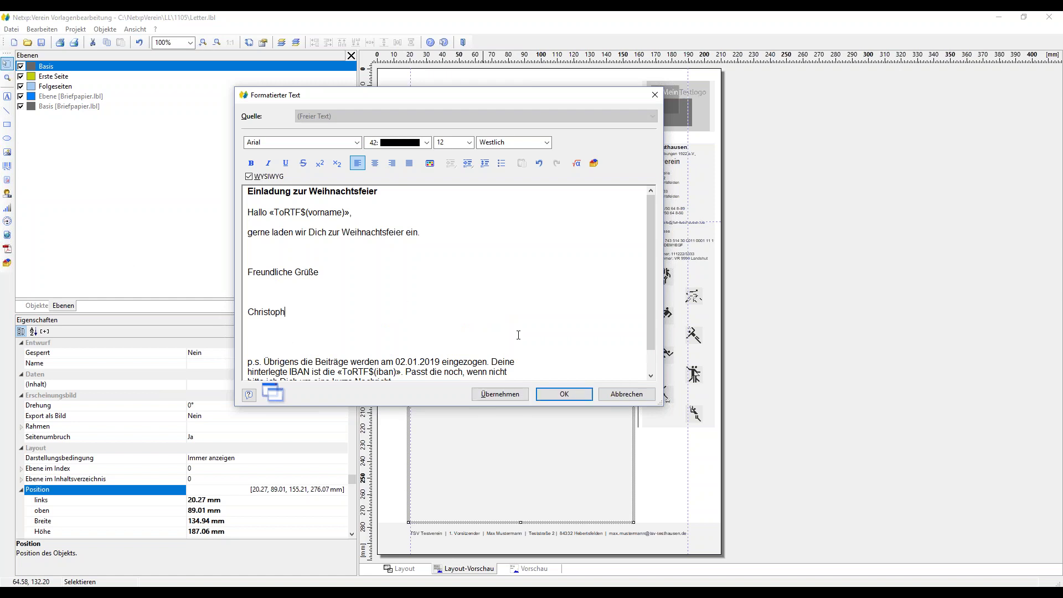
pyautogui.click(562, 395)
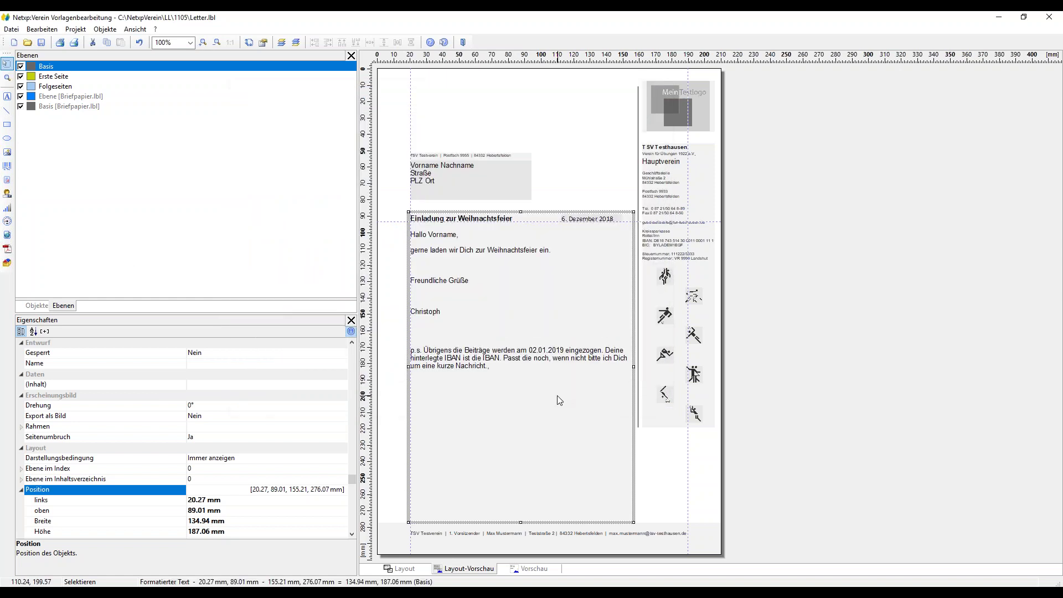
# Draw a picture object about 31.8 x 12 mm between the closing and the sender's name, using Logo_Groß.jpg from the Bilder folder
pyautogui.click(8, 153)
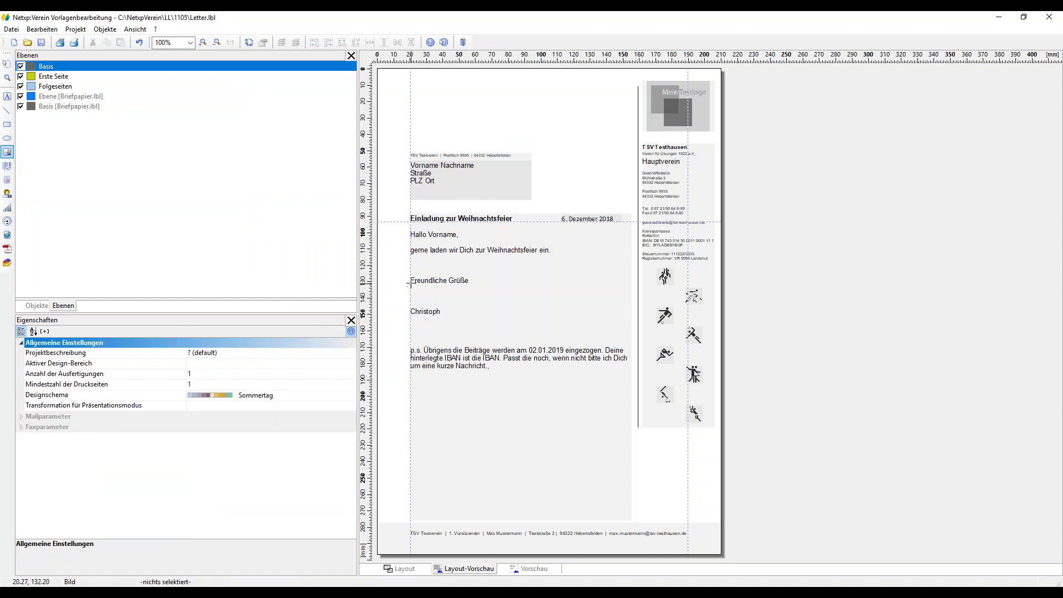
pyautogui.moveTo(411, 285); pyautogui.dragTo(463, 307)
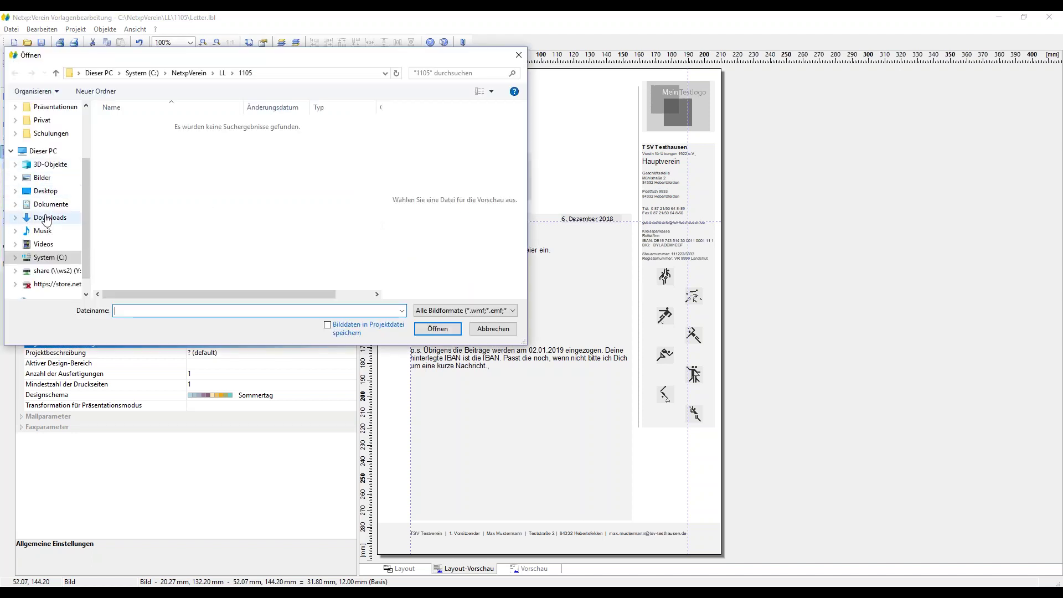
pyautogui.click(42, 178)
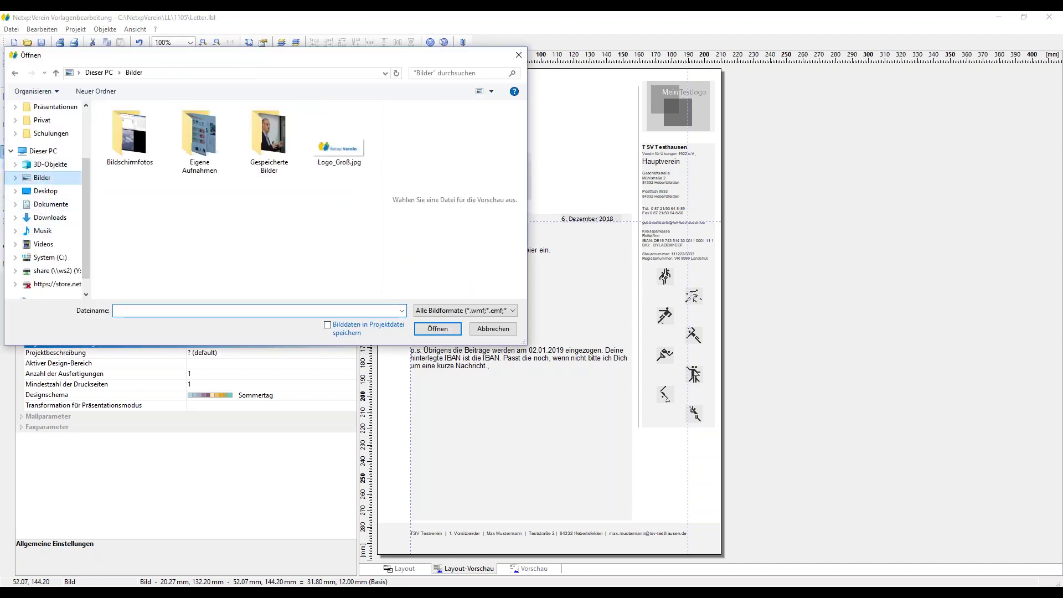
pyautogui.doubleClick(315, 154)
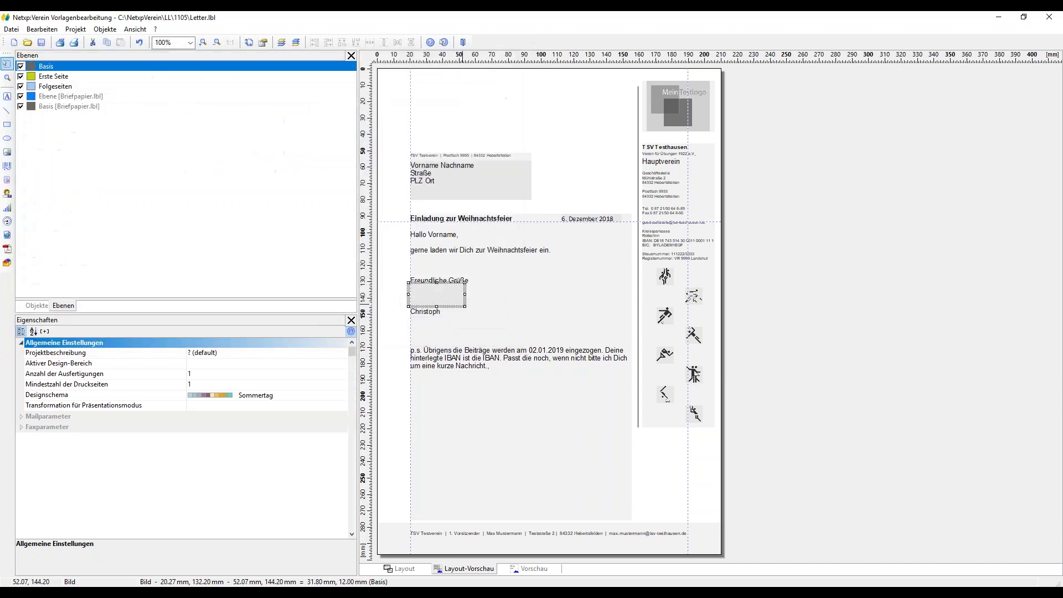
# Embed the image data of Logo_Groß.jpg in the project file for the signature picture
pyautogui.doubleClick(436, 299)
pyautogui.click(327, 325)
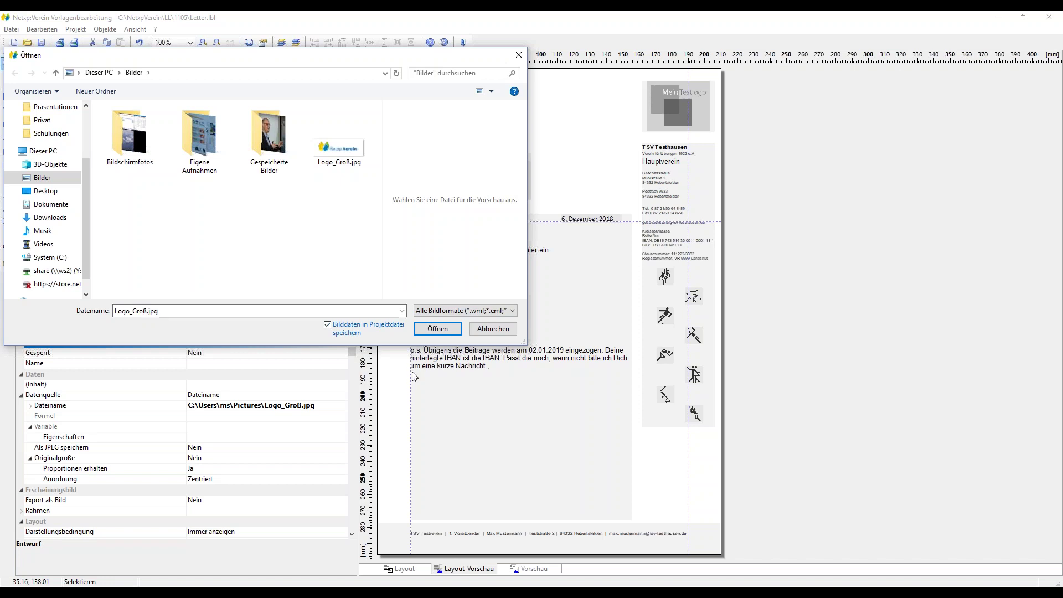
pyautogui.click(421, 329)
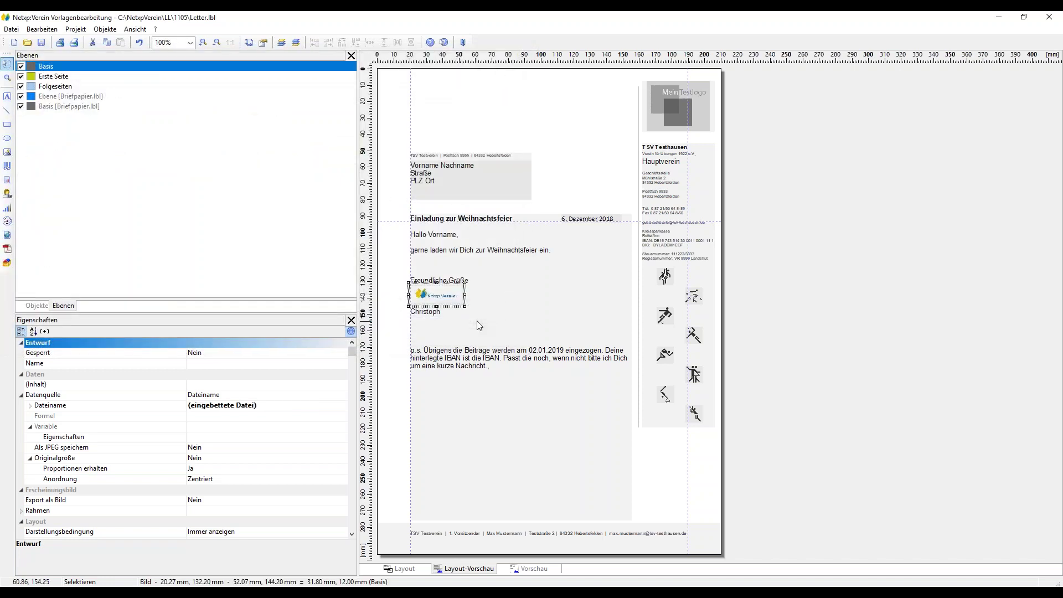
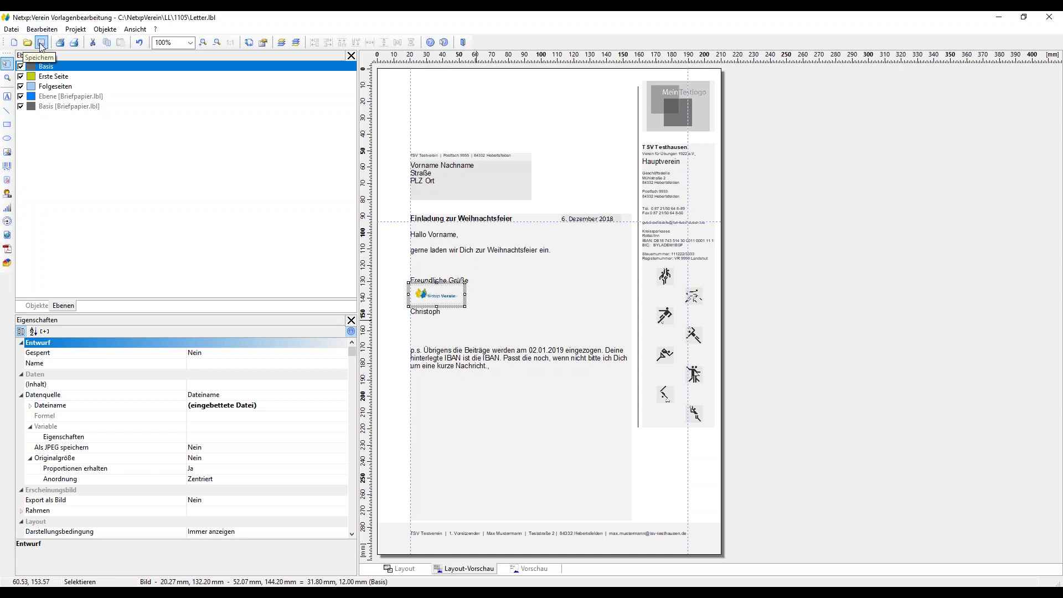
# Save the letter layout and close the template editor, keeping the changes
pyautogui.click(41, 48)
pyautogui.click(1055, 17)
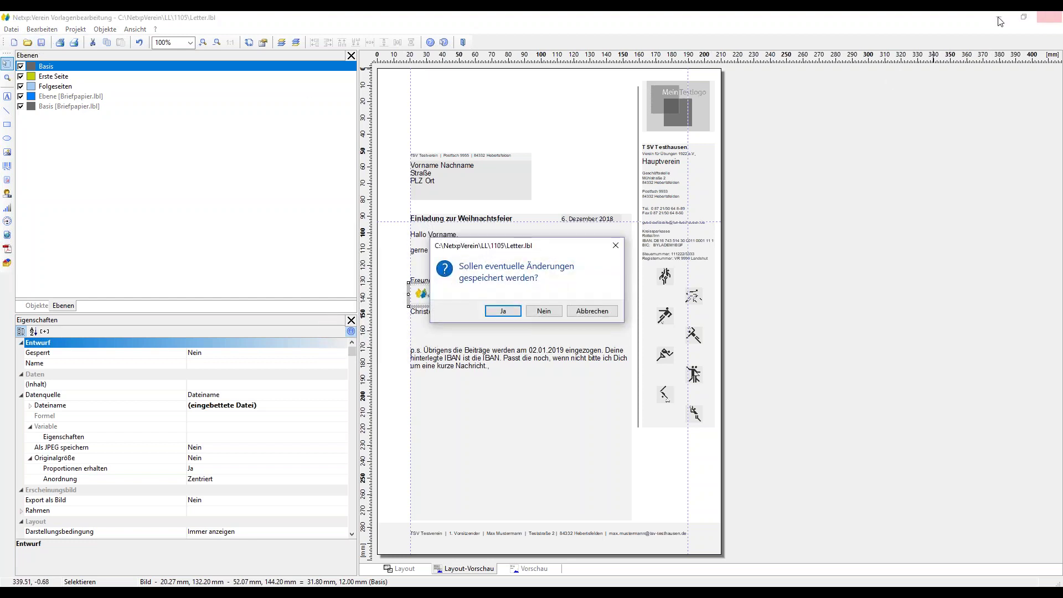
pyautogui.click(497, 312)
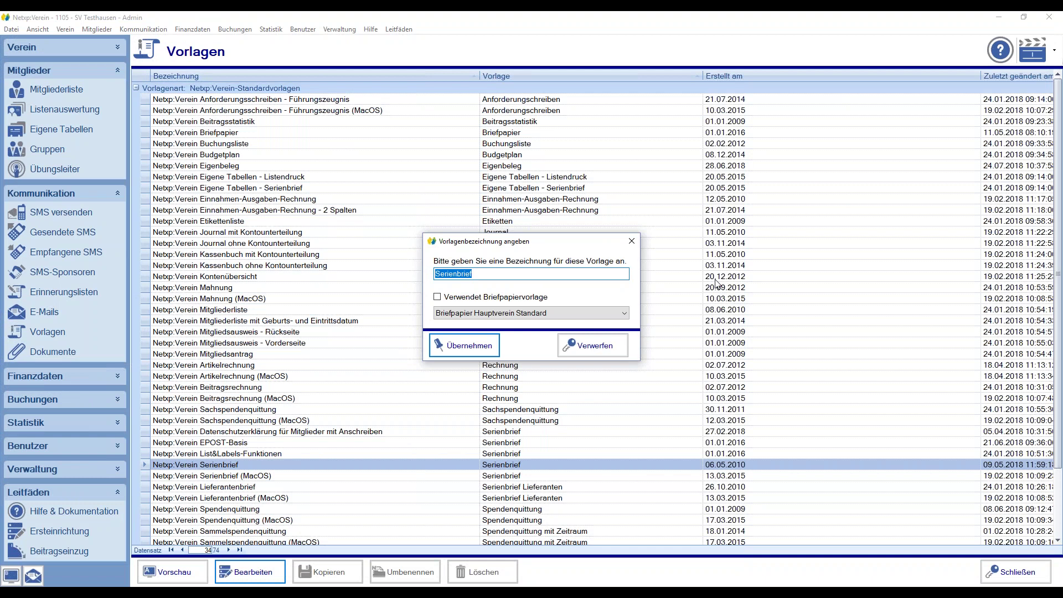
# Name the template "Weihnachtsfeier 2018", mark it as using a letterhead template, assign Briefpapier Fussball and accept
pyautogui.write('Weihnachtsfeier 2018')
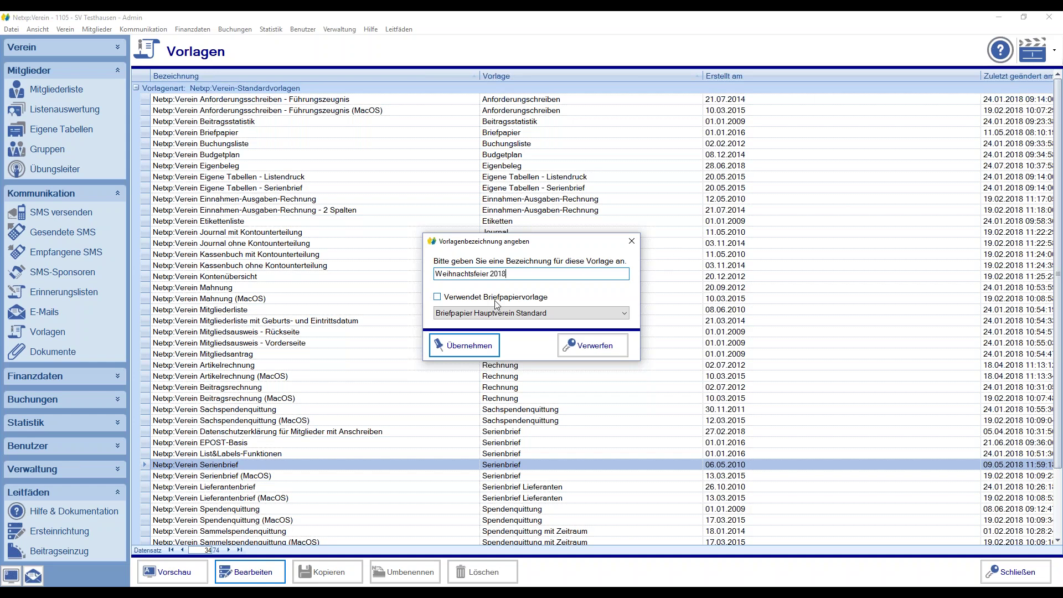
pyautogui.click(437, 299)
pyautogui.click(529, 313)
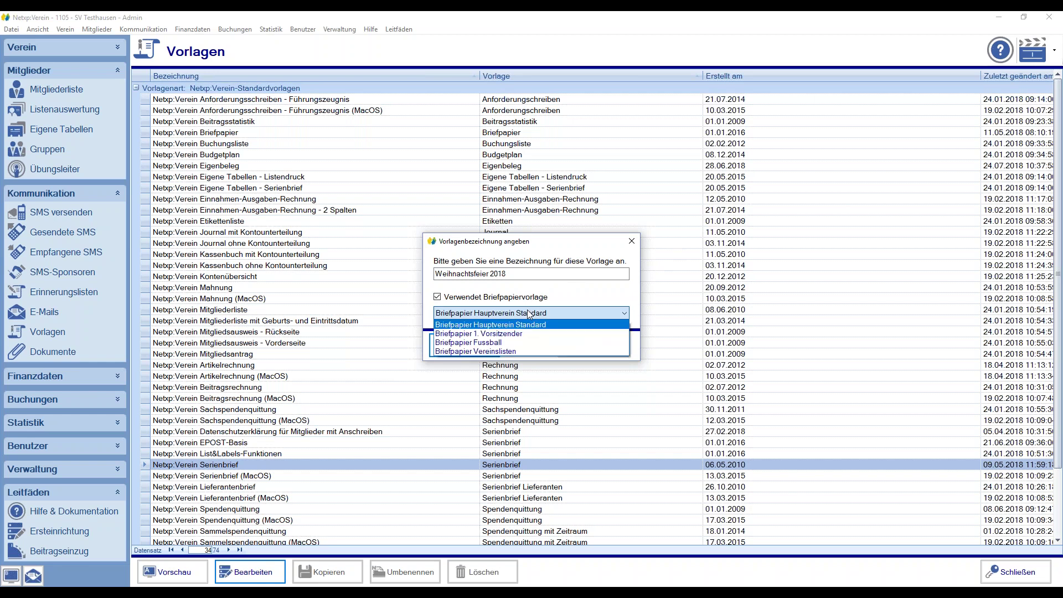
pyautogui.click(493, 343)
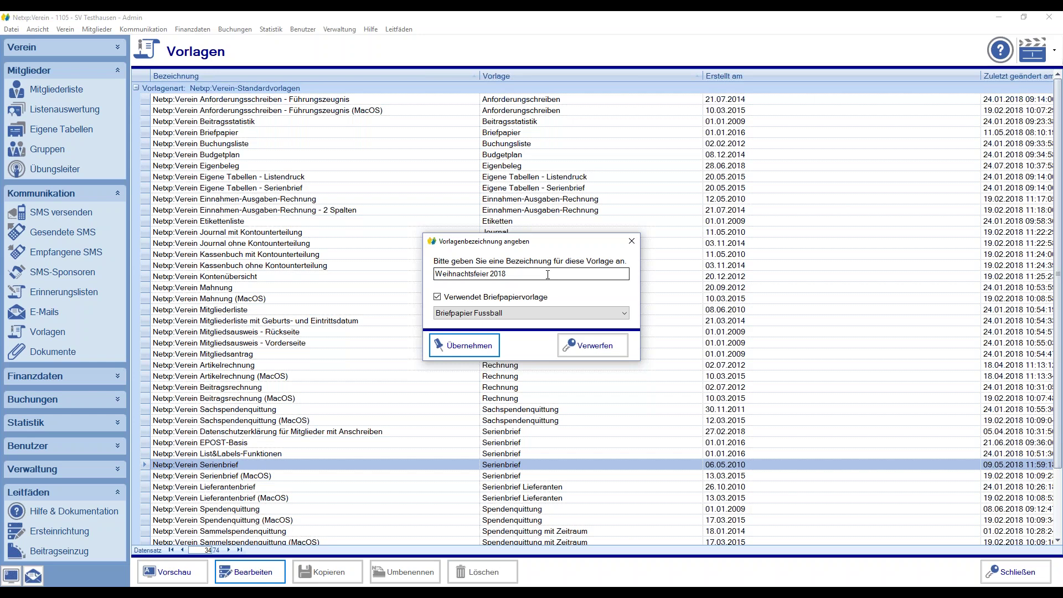
pyautogui.click(467, 346)
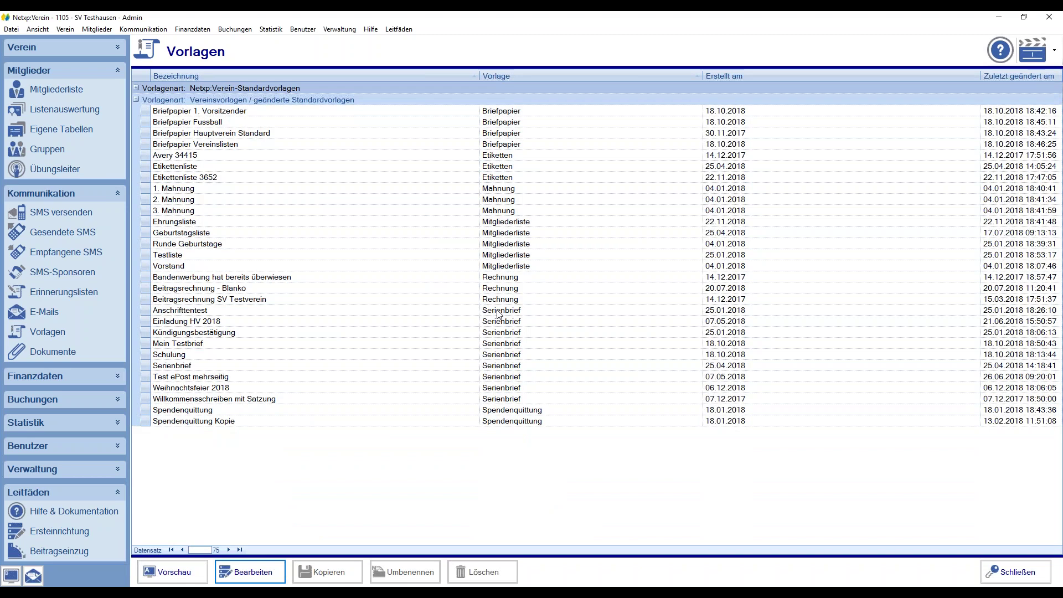
# Preview the Weihnachtsfeier 2018 template from the club templates and close the preview
pyautogui.click(226, 322)
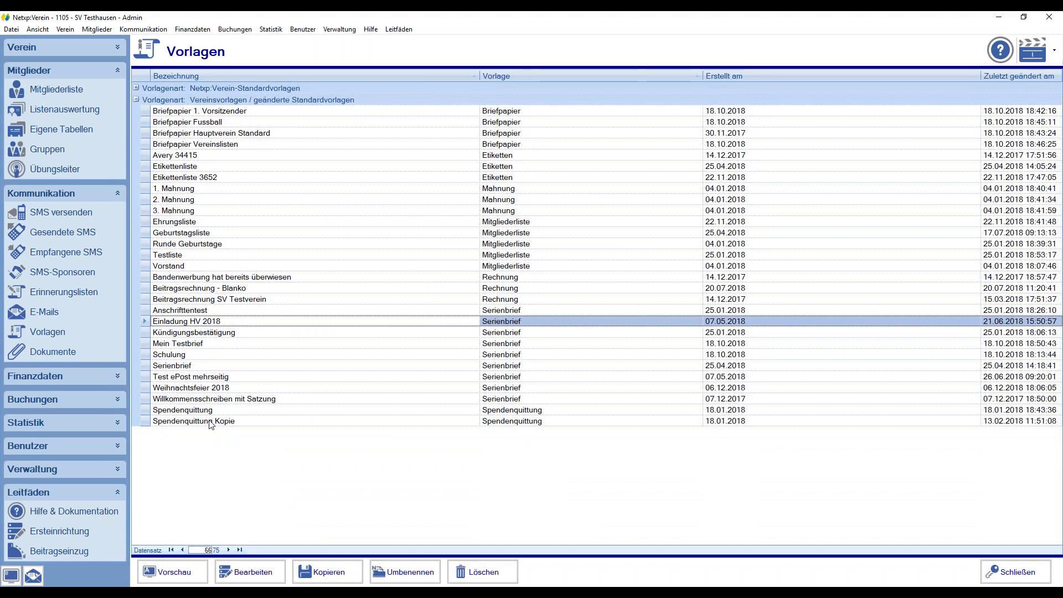
pyautogui.click(209, 388)
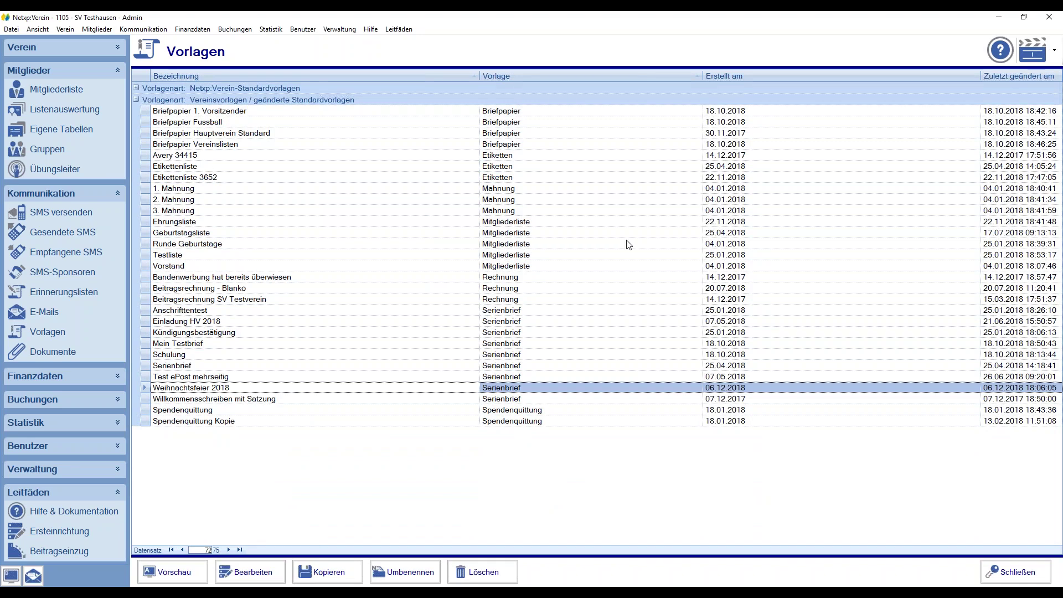
pyautogui.click(175, 574)
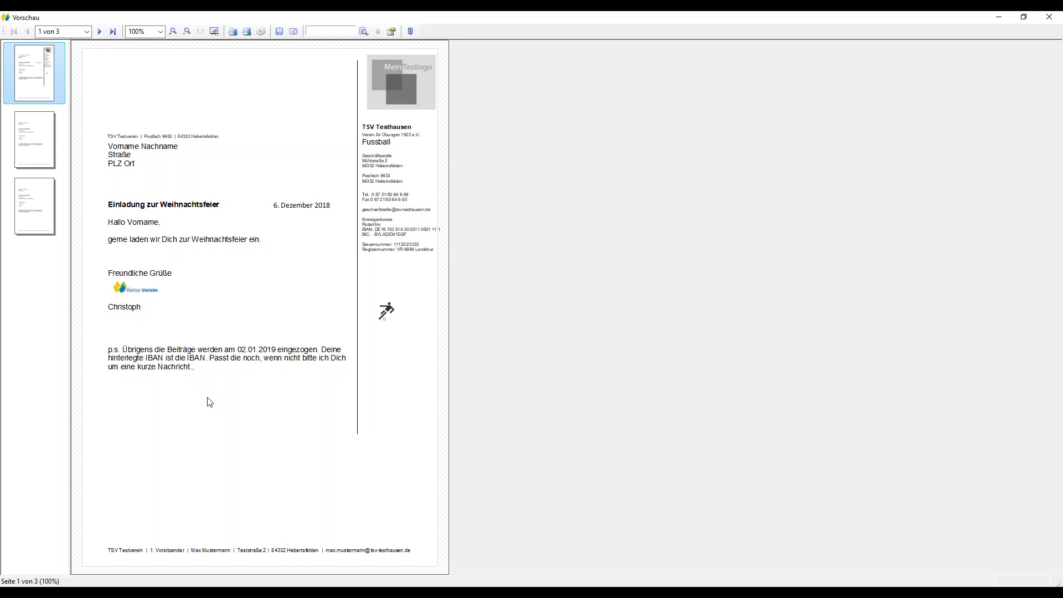
pyautogui.click(410, 31)
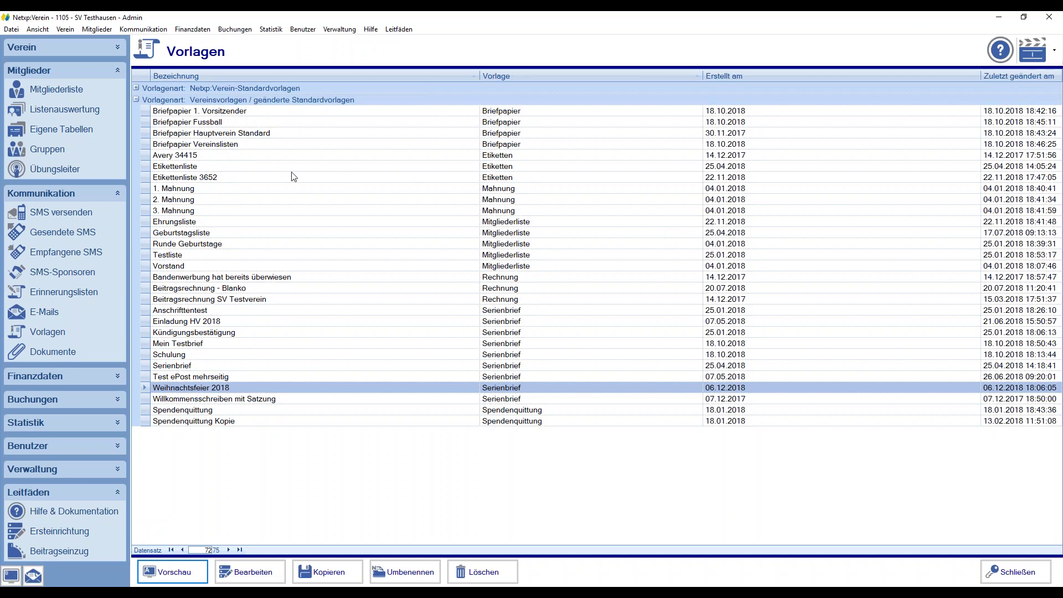
# Select the first six members in the Mitgliederliste and set up a Serienbrief print using only the selected members
pyautogui.click(55, 90)
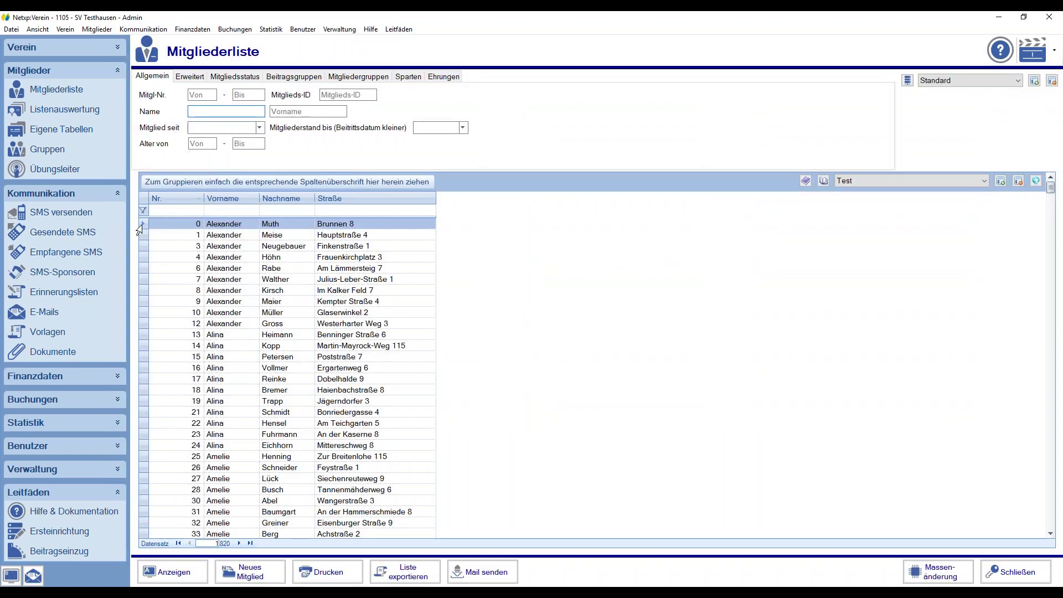
pyautogui.moveTo(141, 246); pyautogui.dragTo(141, 282)
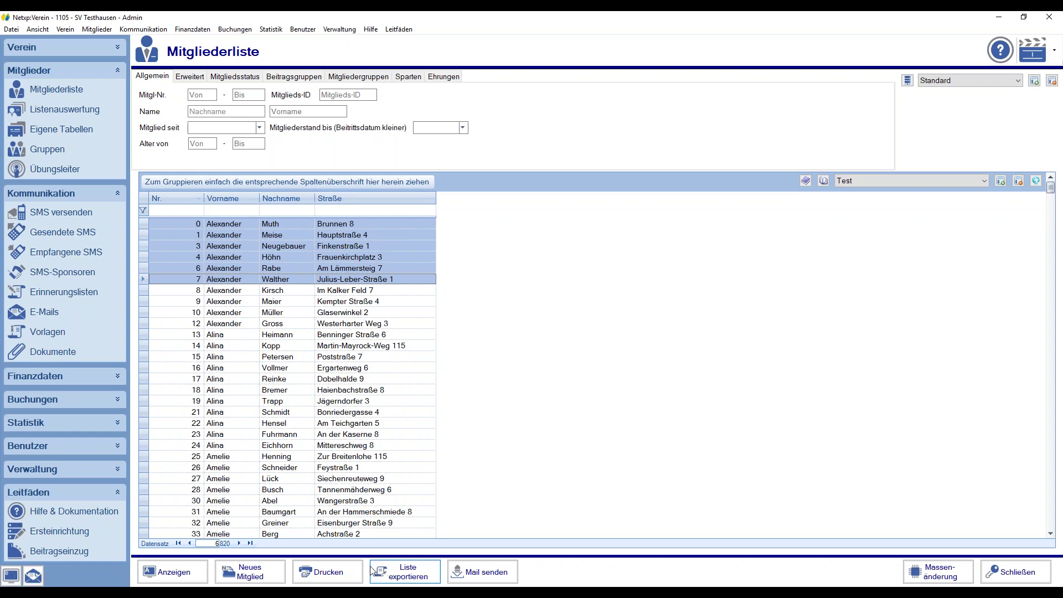
pyautogui.click(328, 572)
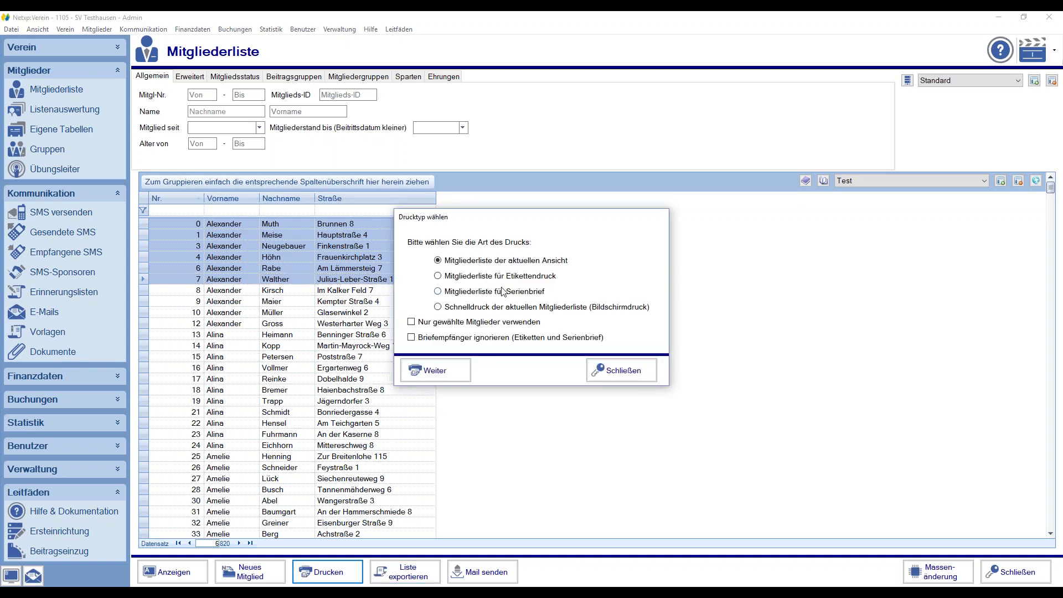
pyautogui.click(438, 291)
pyautogui.click(431, 323)
pyautogui.click(437, 372)
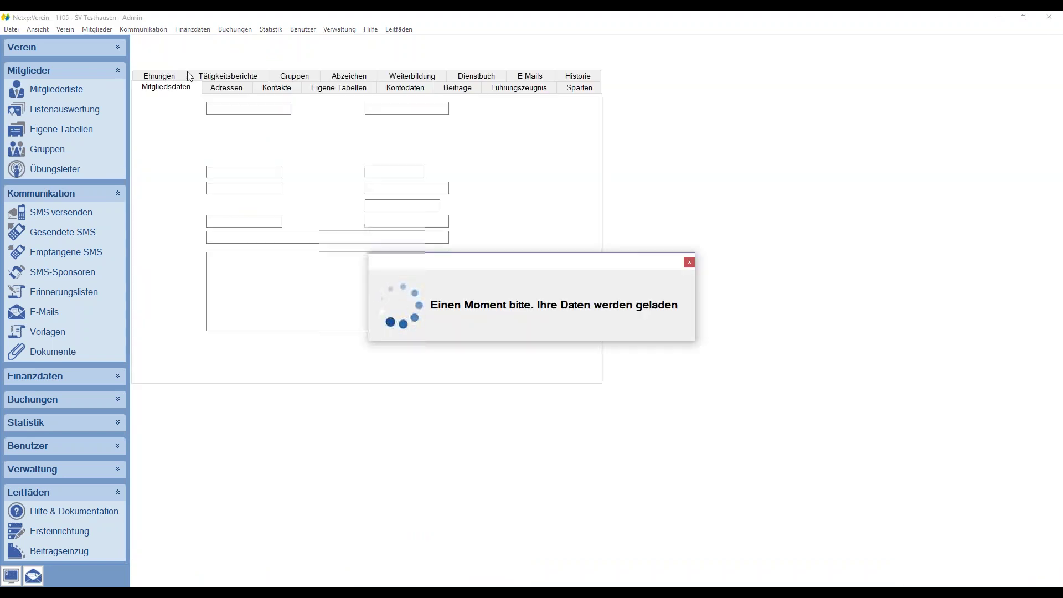
# Check the Briefempfänger setting in the first member's address data and return to the Mitgliederliste
pyautogui.click(208, 77)
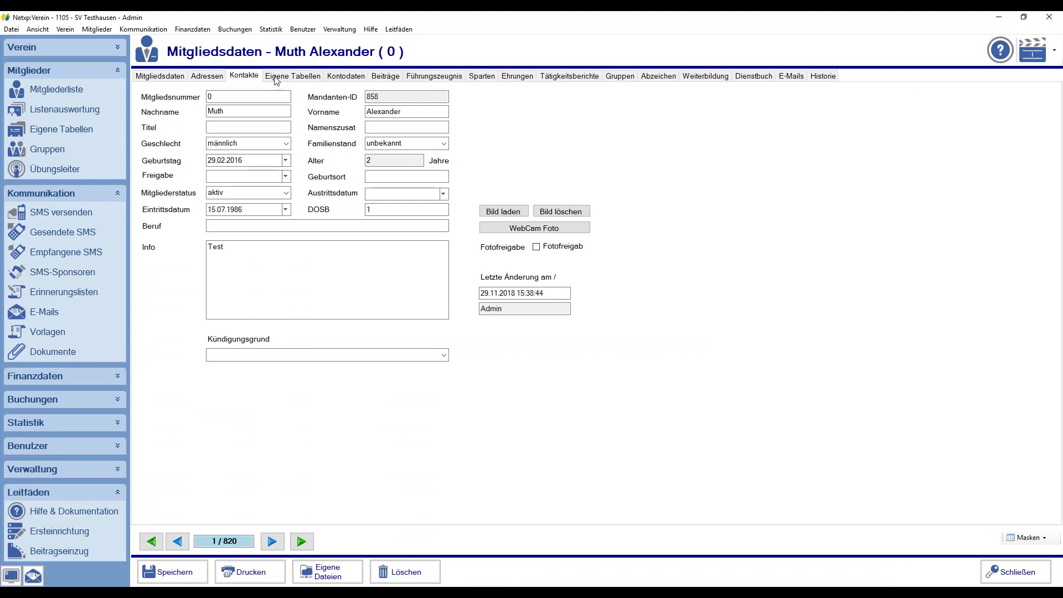
pyautogui.click(212, 307)
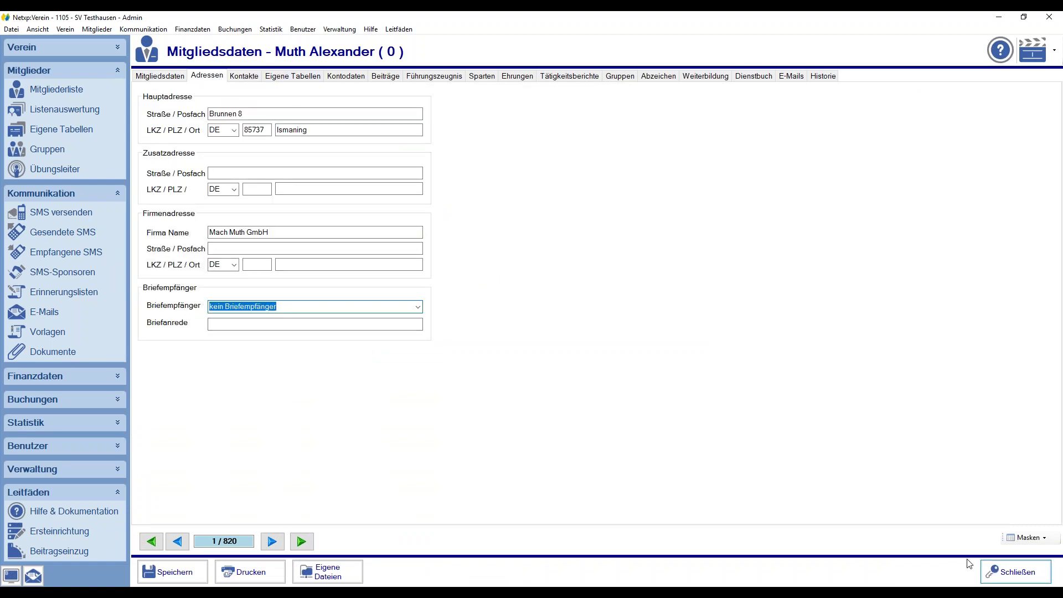
pyautogui.click(44, 90)
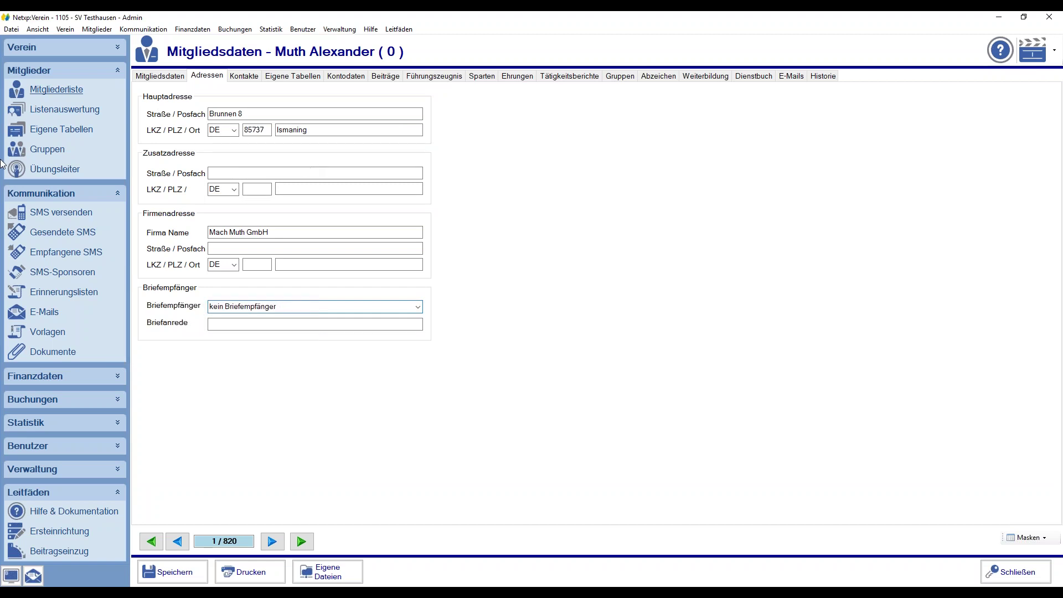
# Set up a Serienbrief print for the first six members in the Mitgliederliste, using only selected members and ignoring the Briefempfänger setting
pyautogui.moveTo(141, 221); pyautogui.dragTo(144, 284)
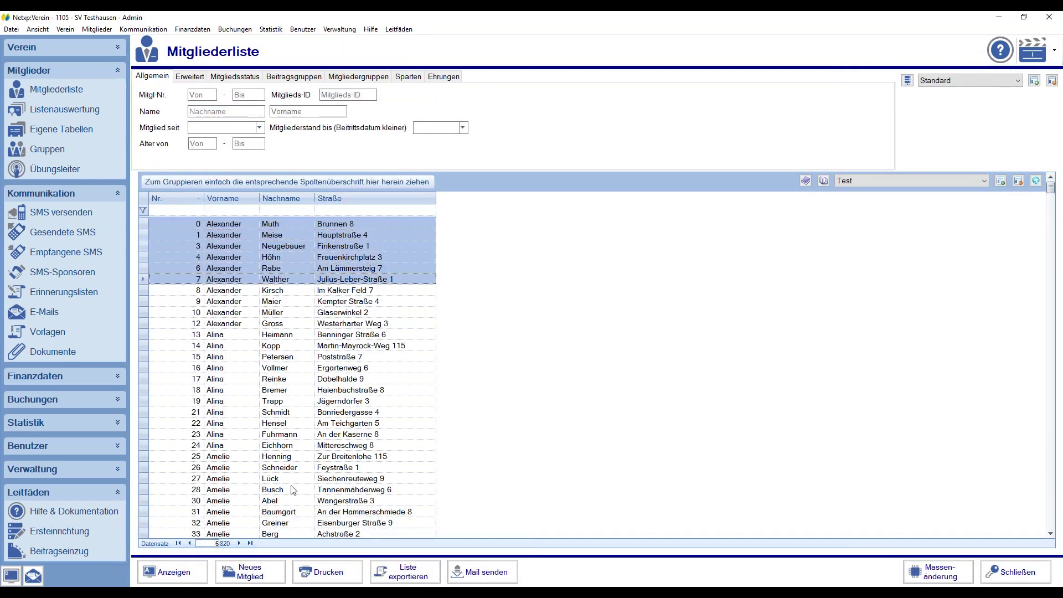
pyautogui.click(334, 578)
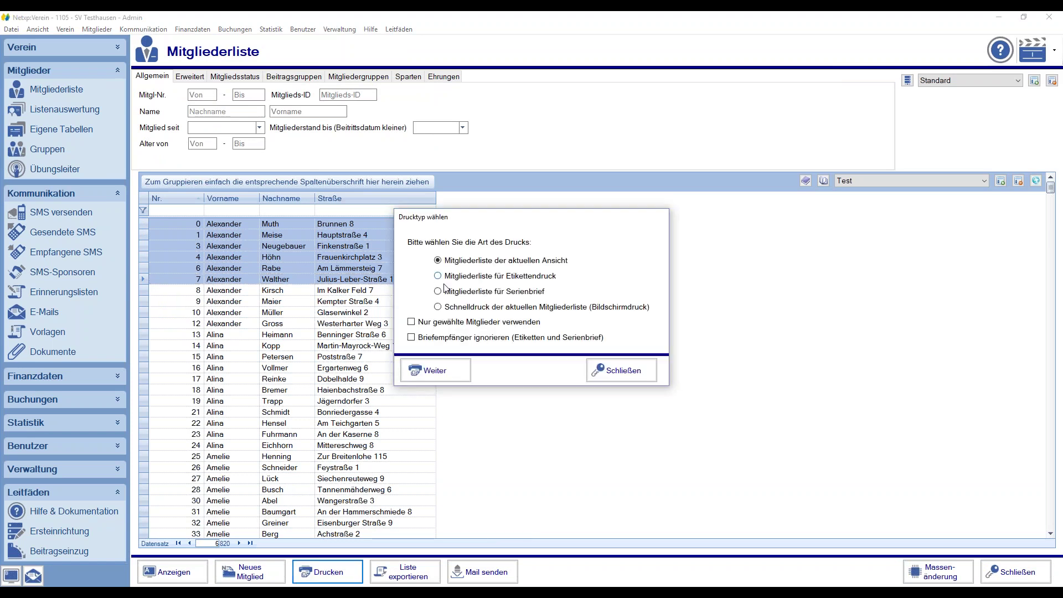
pyautogui.click(465, 293)
pyautogui.click(446, 321)
pyautogui.click(445, 339)
pyautogui.click(433, 377)
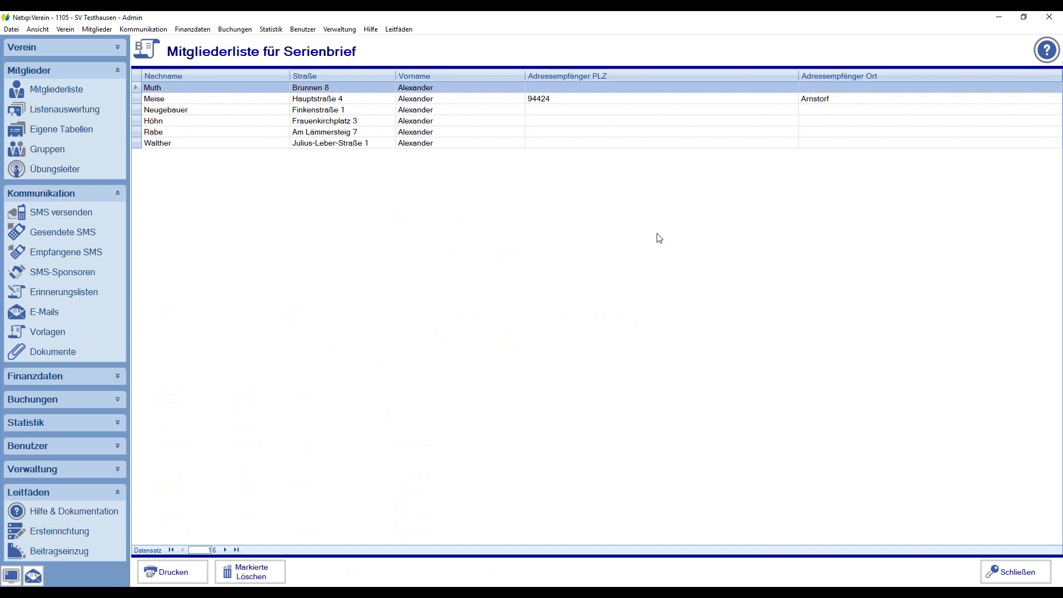
# Delete every recipient except the second member from the Mitgliederliste für Serienbrief
pyautogui.moveTo(132, 115); pyautogui.dragTo(132, 146)
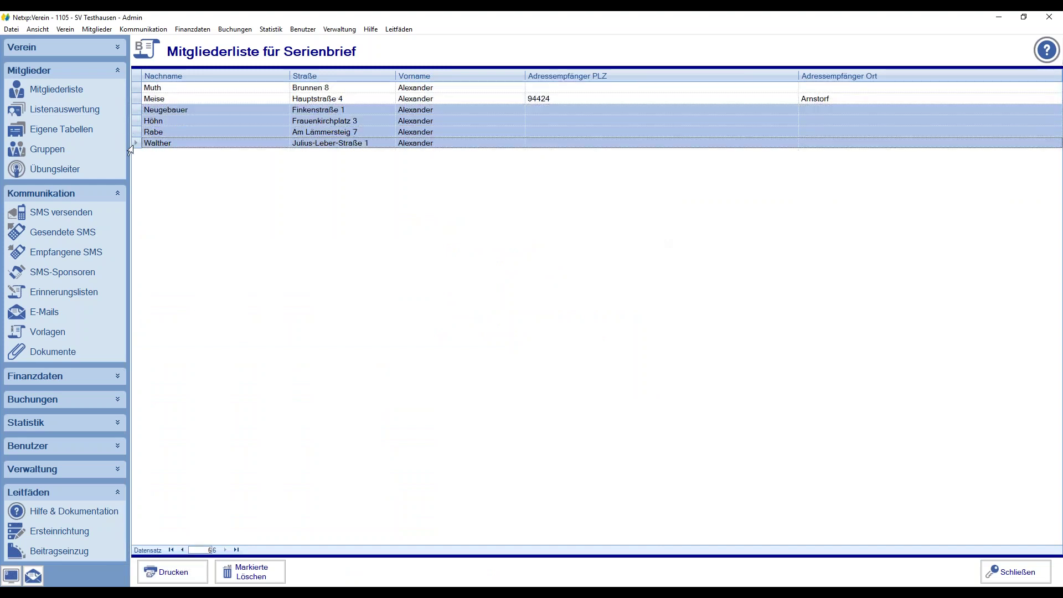
pyautogui.click(239, 577)
pyautogui.click(273, 577)
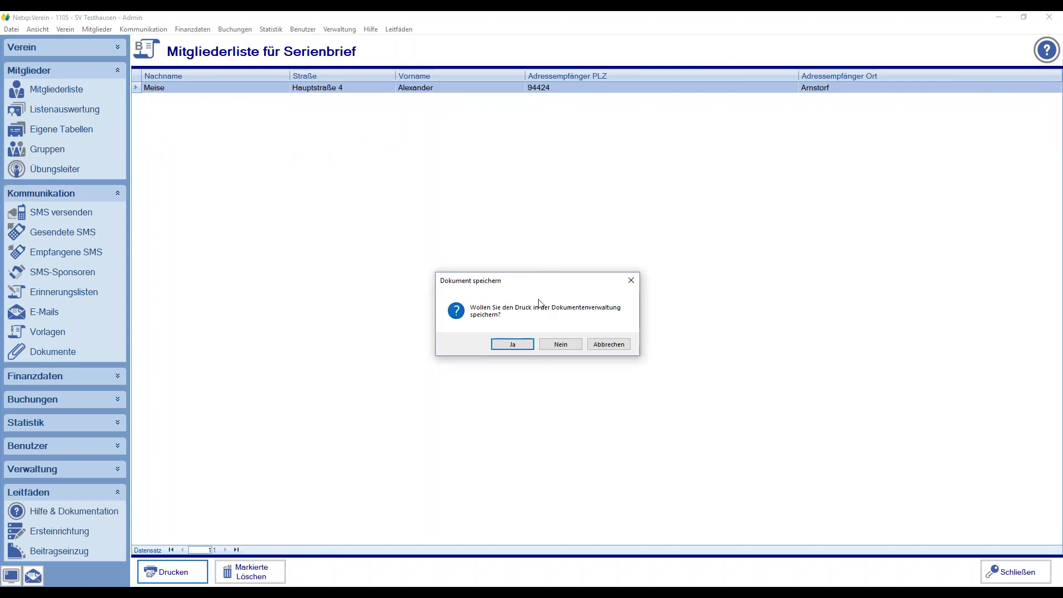
# Create the serial letter from the Weihnachtsfeier 2018 template, storing it in the Dokumentenverwaltung only as a PDF without printing it
pyautogui.click(519, 345)
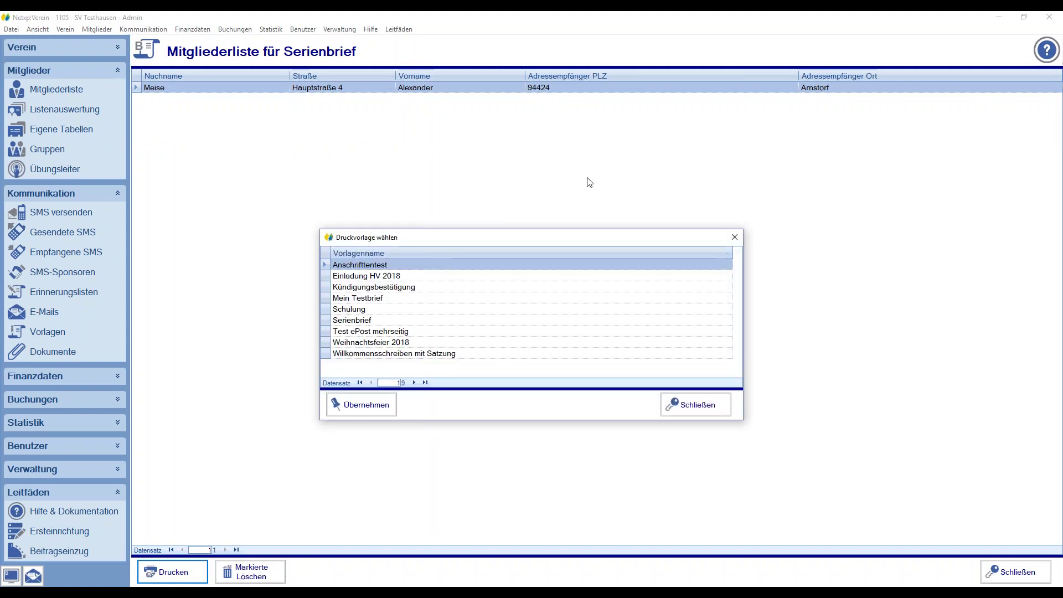
pyautogui.click(349, 343)
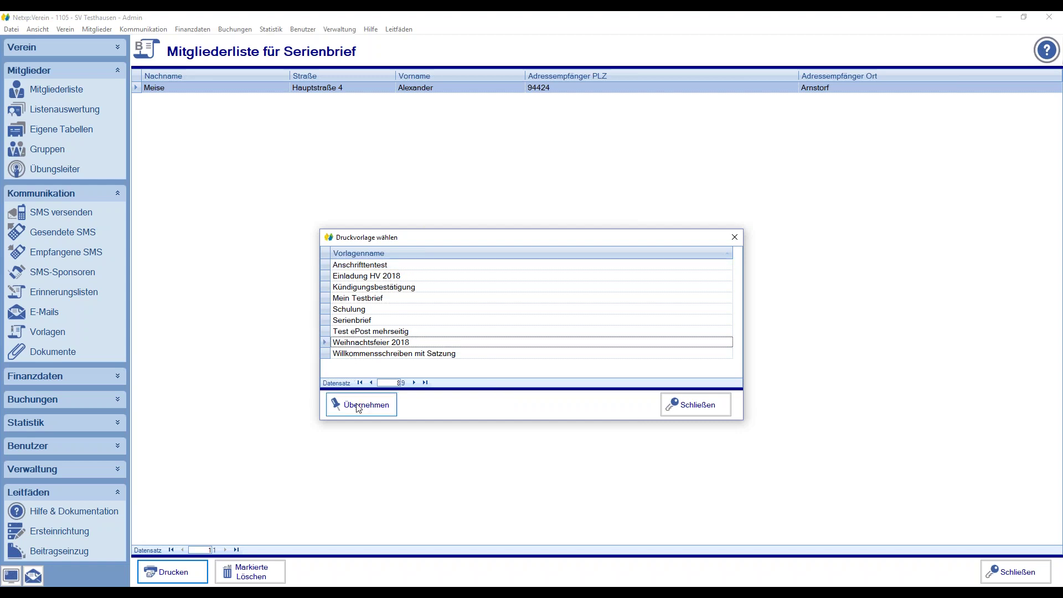
pyautogui.click(357, 406)
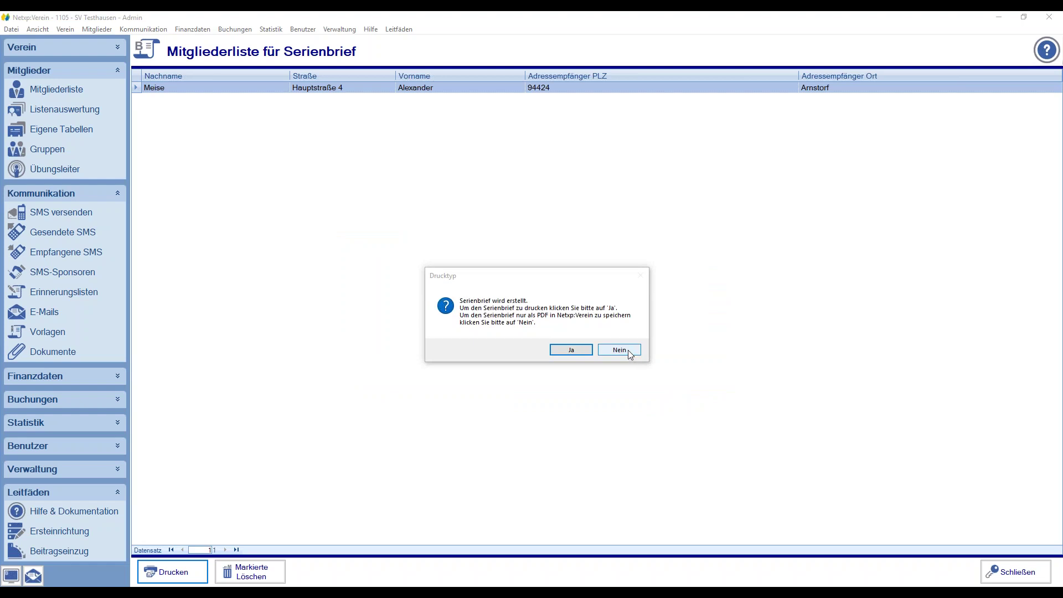
pyautogui.click(628, 352)
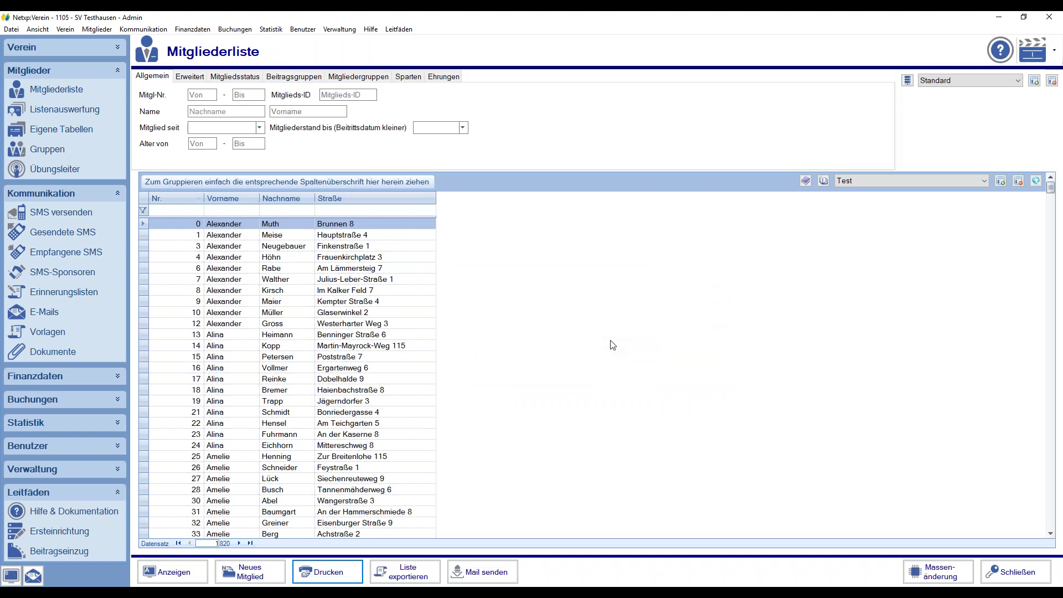
# Open the saved Weihnachtsfeier 2018 letter from the Dokumentenverwaltung, check its address, text, signature image and letterhead, and close the PDF
pyautogui.click(20, 363)
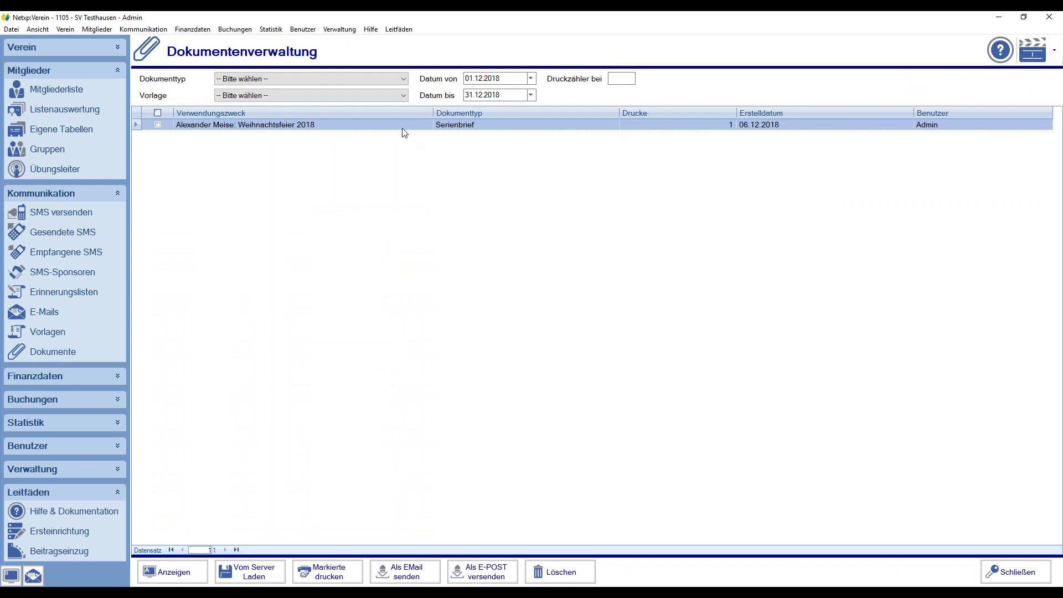
pyautogui.click(403, 128)
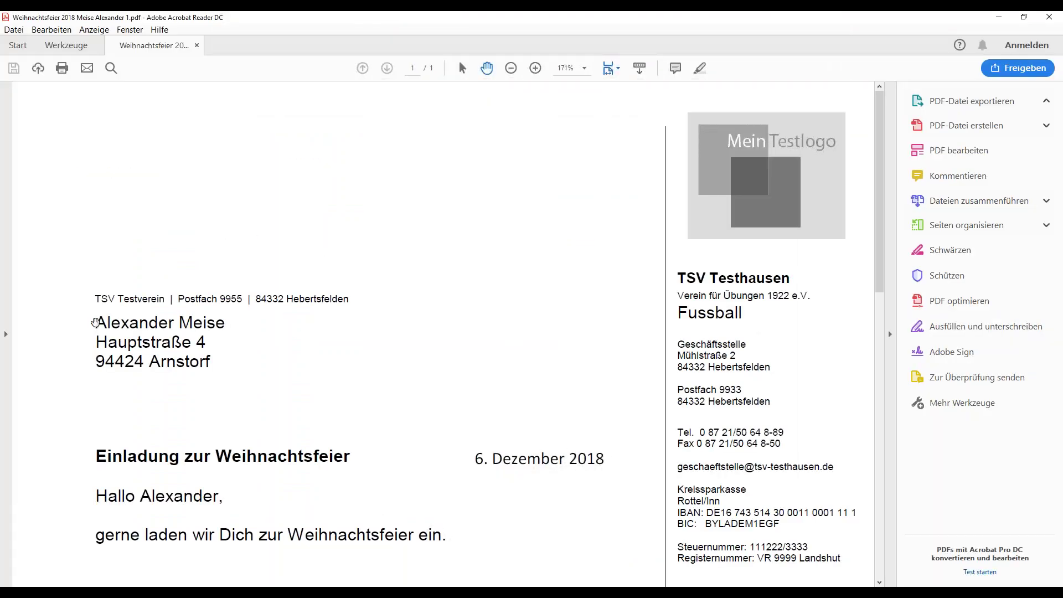
pyautogui.scroll(-3, 249, 293)
pyautogui.scroll(-10, 475, 296)
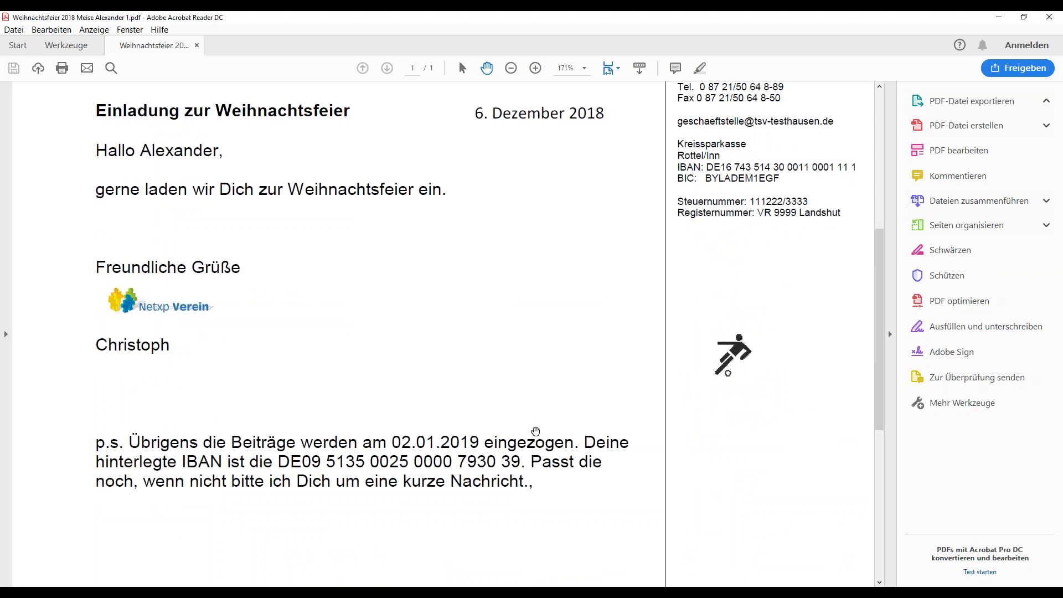
pyautogui.scroll(-1, 538, 433)
pyautogui.scroll(-4, 550, 404)
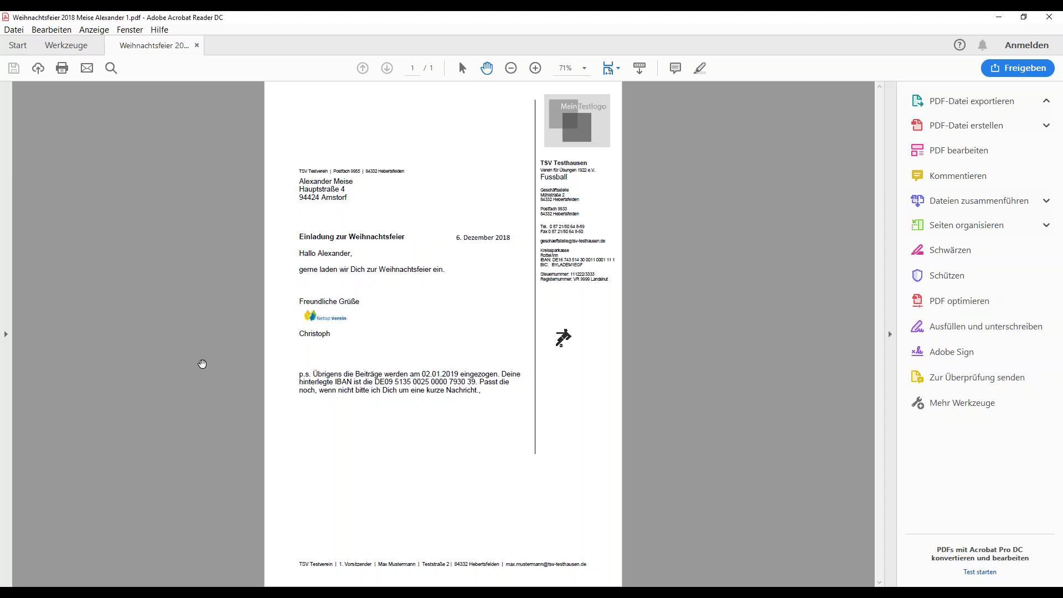
pyautogui.click(1049, 17)
# Open the Vorlagen overview
pyautogui.click(33, 332)
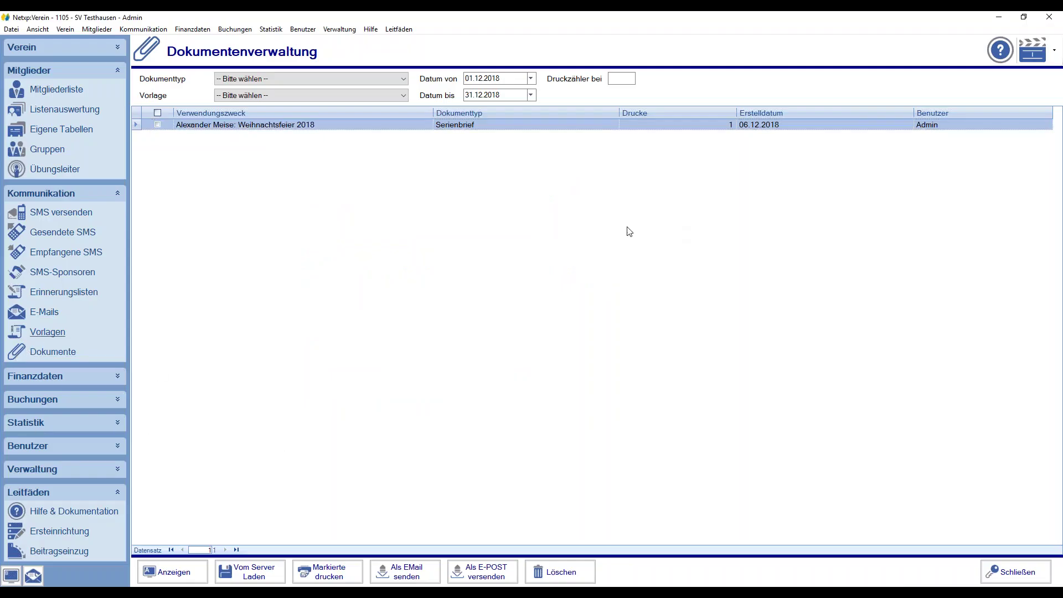